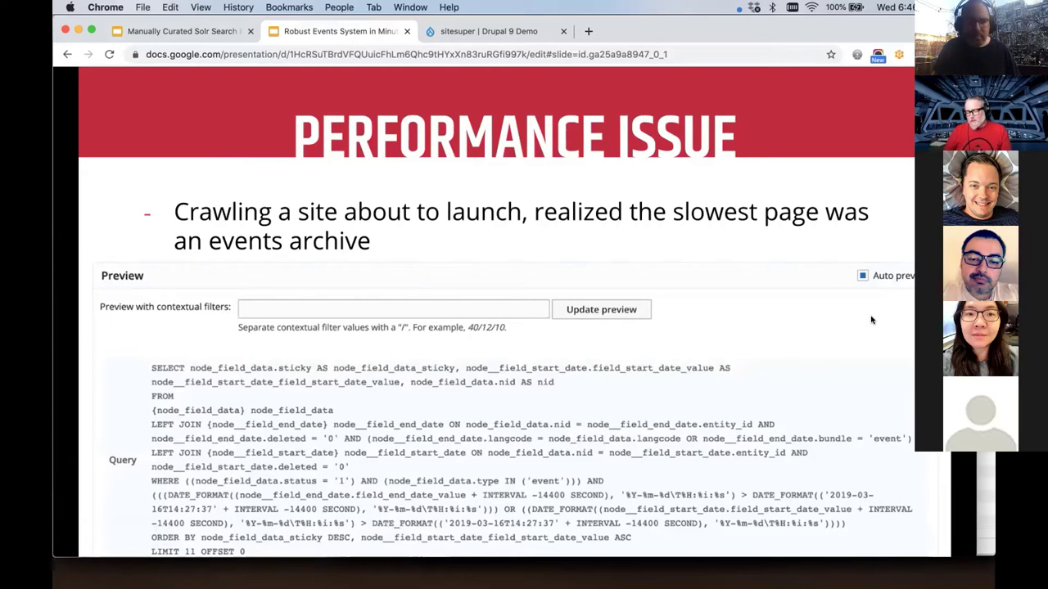
Step: Advance the presentation to the "Demo Time!" slide
{"action": "key", "text": "Right"}
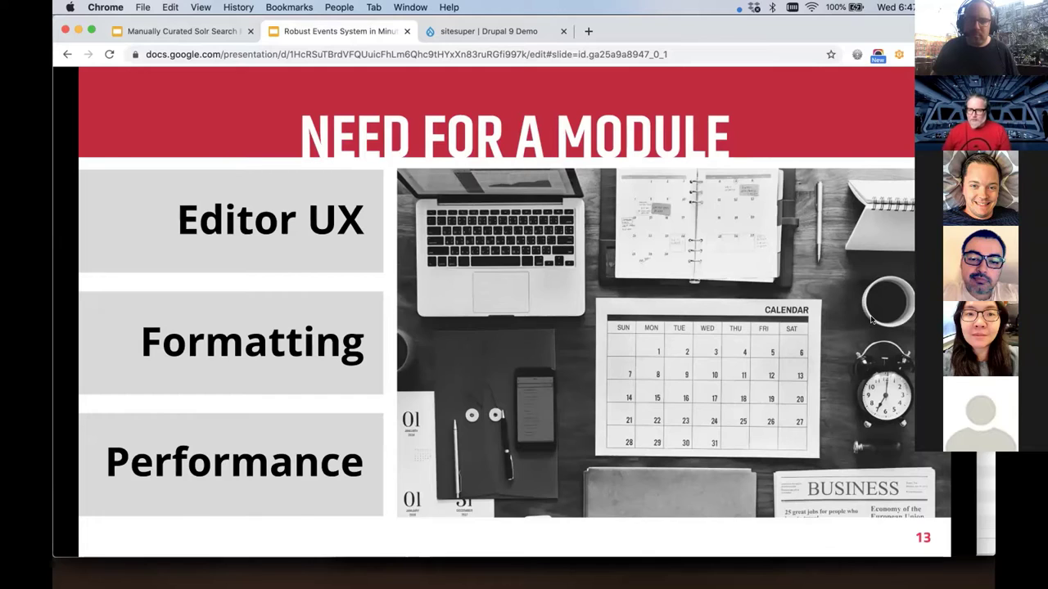
{"action": "key", "text": "Right"}
{"action": "key", "text": "Right"}
{"action": "key", "text": "Right"}
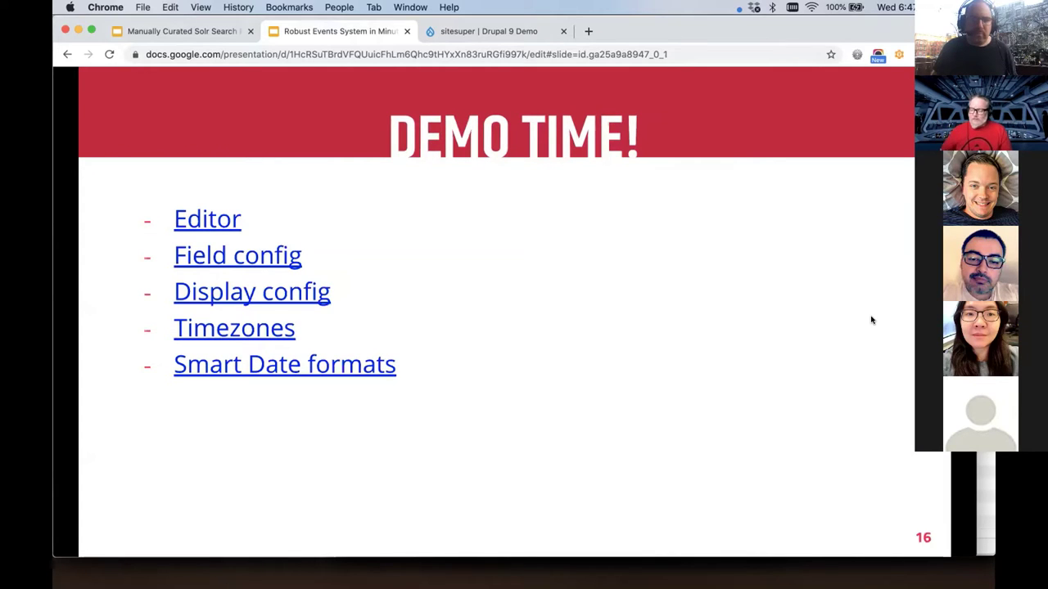
Step: Switch to the Drupal 9 demo site and start a new Event titled "Test Event"
{"action": "left_click", "coordinate": [540, 31]}
{"action": "mouse_move", "coordinate": [118, 99]}
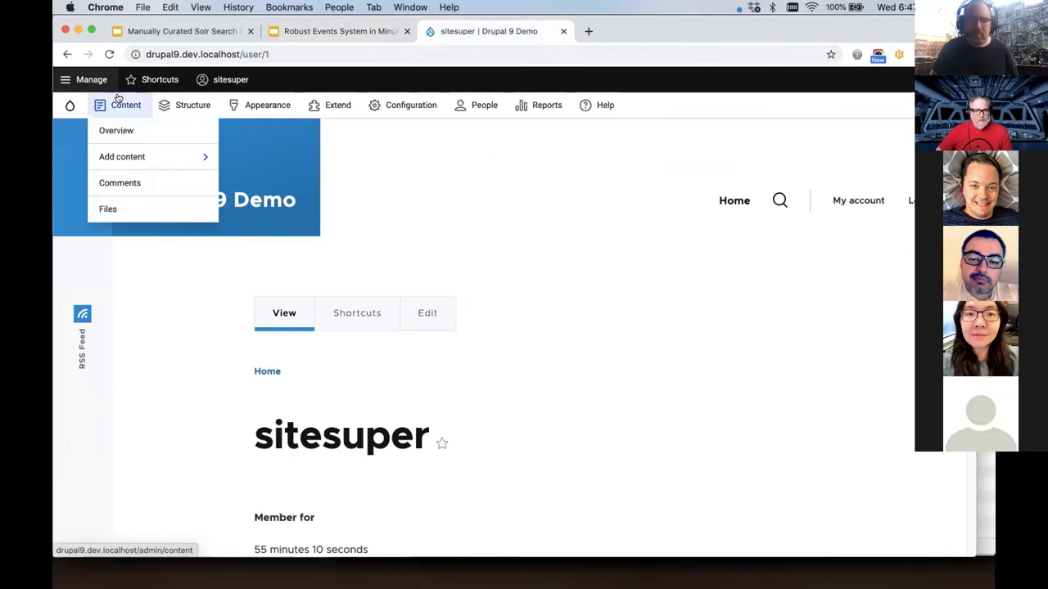
{"action": "mouse_move", "coordinate": [178, 153]}
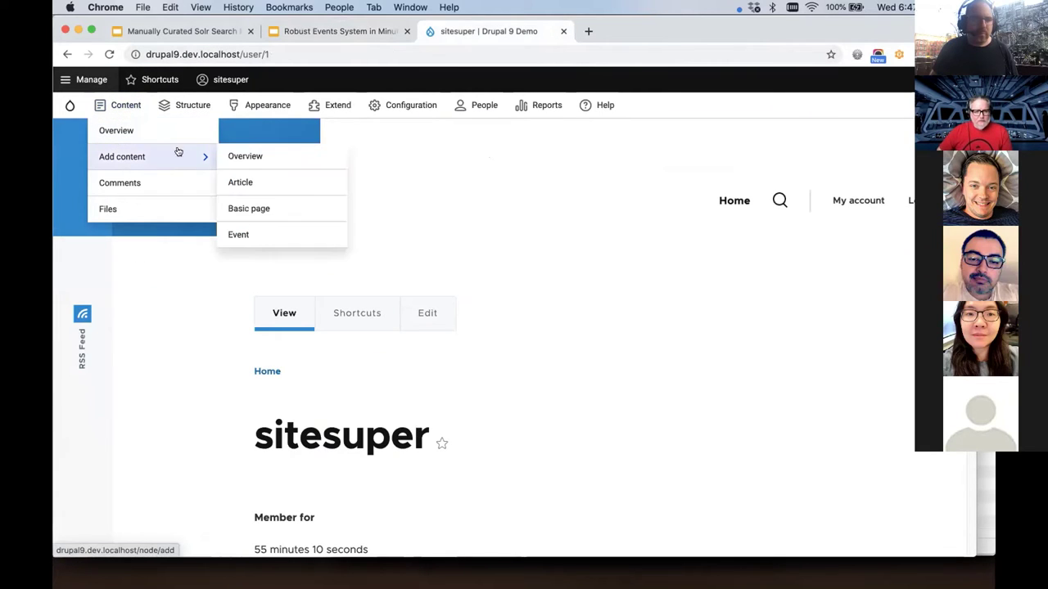
{"action": "left_click", "coordinate": [241, 236]}
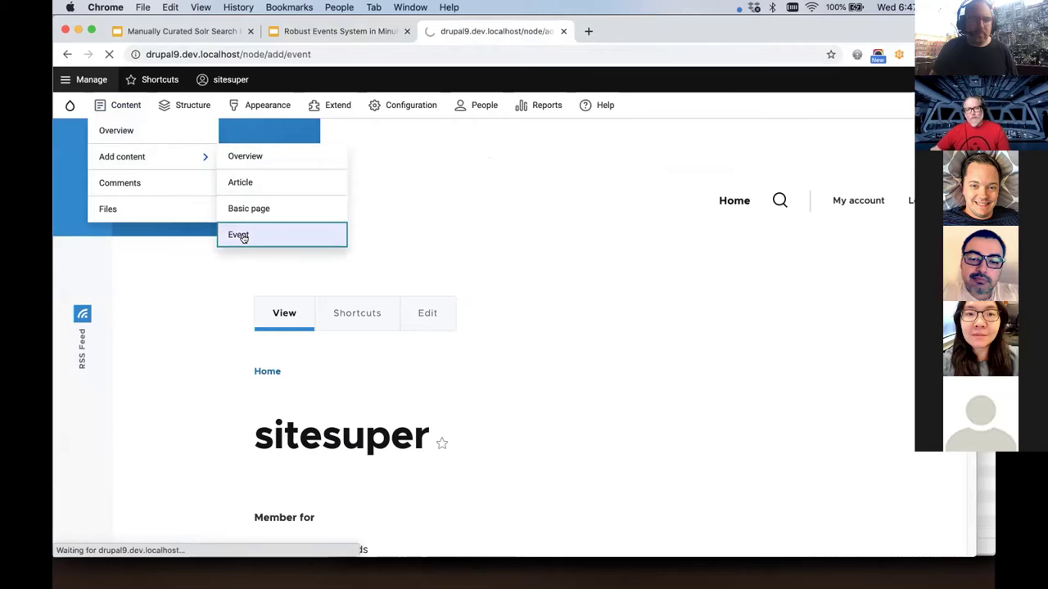
{"action": "left_click", "coordinate": [209, 264]}
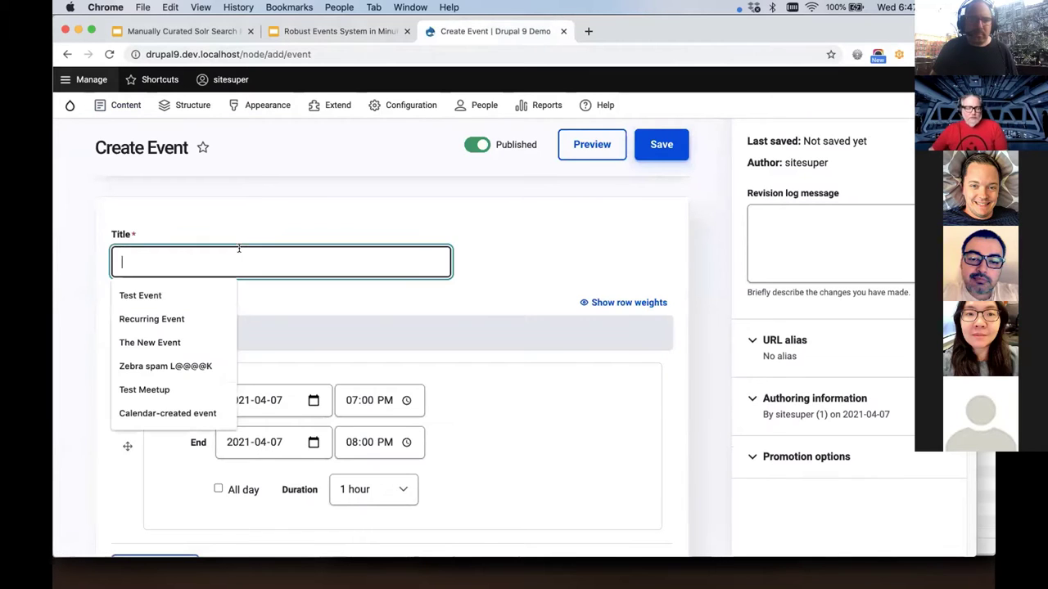
{"action": "left_click", "coordinate": [193, 293]}
Step: Give the event's first date a duration of 2 hours and a 05:00 PM start, trying All day on and off
{"action": "scroll", "coordinate": [367, 344], "scroll_direction": "down", "scroll_amount": 2}
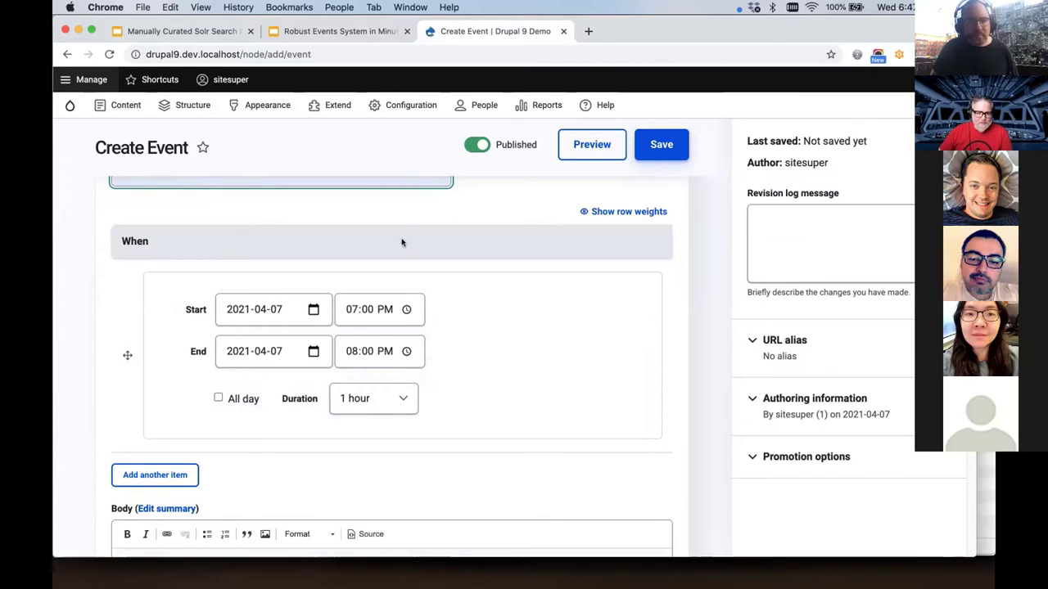
{"action": "left_click", "coordinate": [365, 396]}
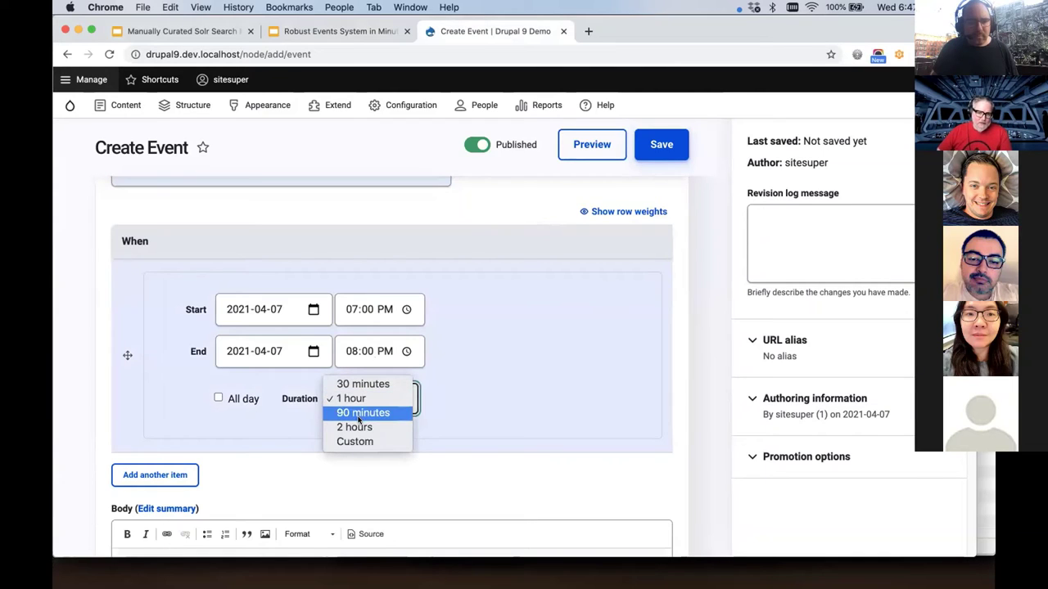
{"action": "left_click", "coordinate": [360, 426]}
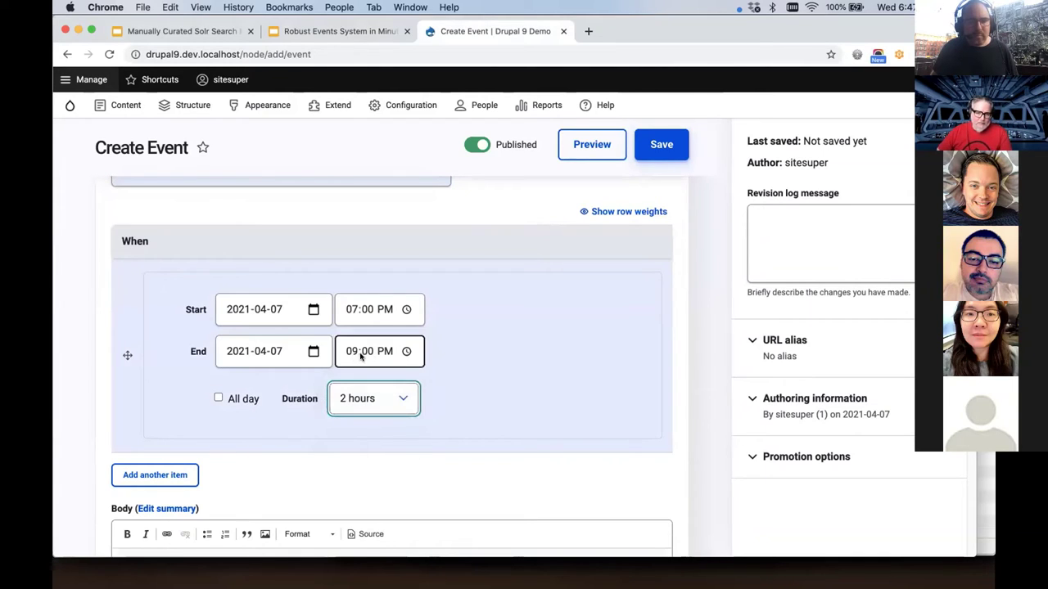
{"action": "left_click", "coordinate": [351, 309]}
{"action": "type", "text": "5"}
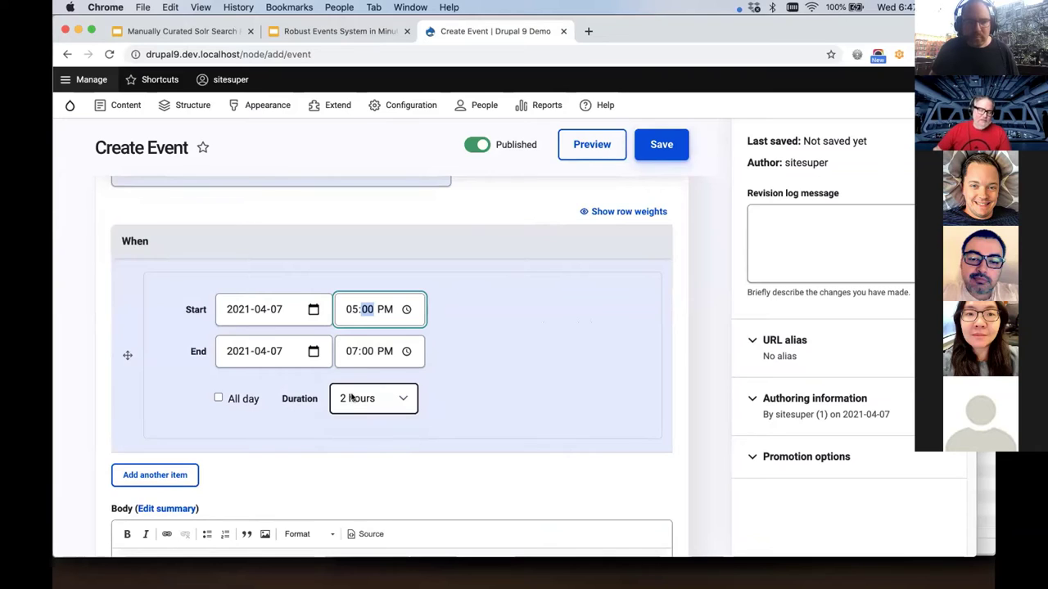
{"action": "left_click", "coordinate": [249, 399]}
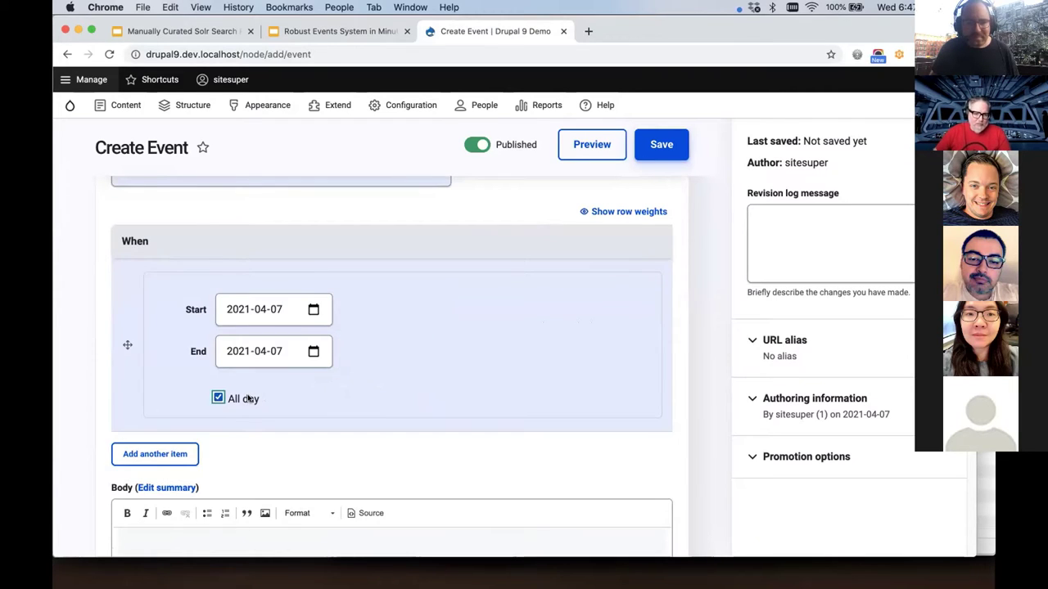
{"action": "left_click", "coordinate": [249, 398]}
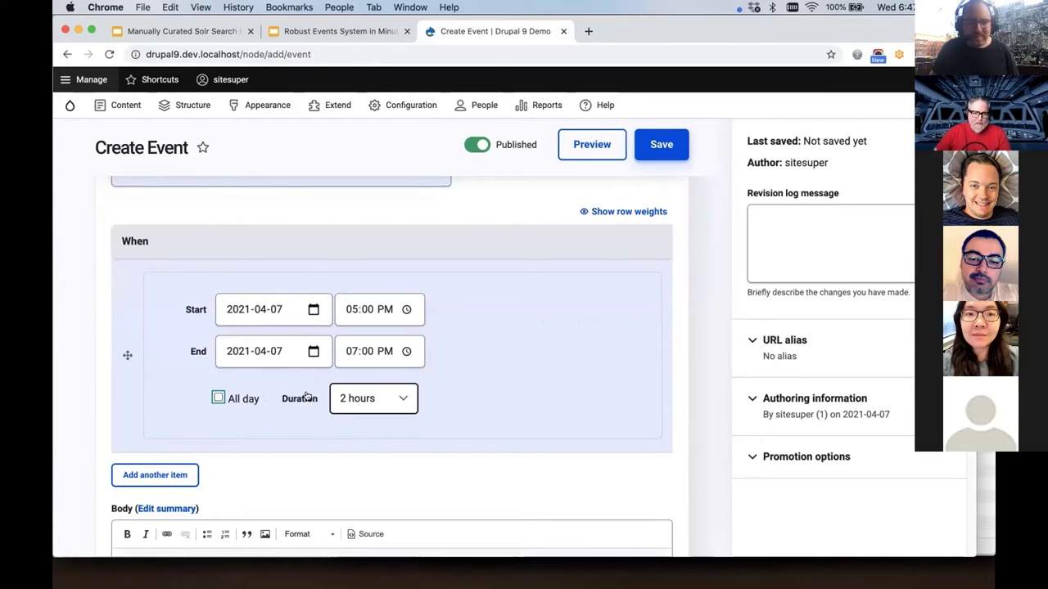
Step: Add a second date to the event starting 2021-04-08 at 11:30 PM
{"action": "left_click", "coordinate": [169, 475]}
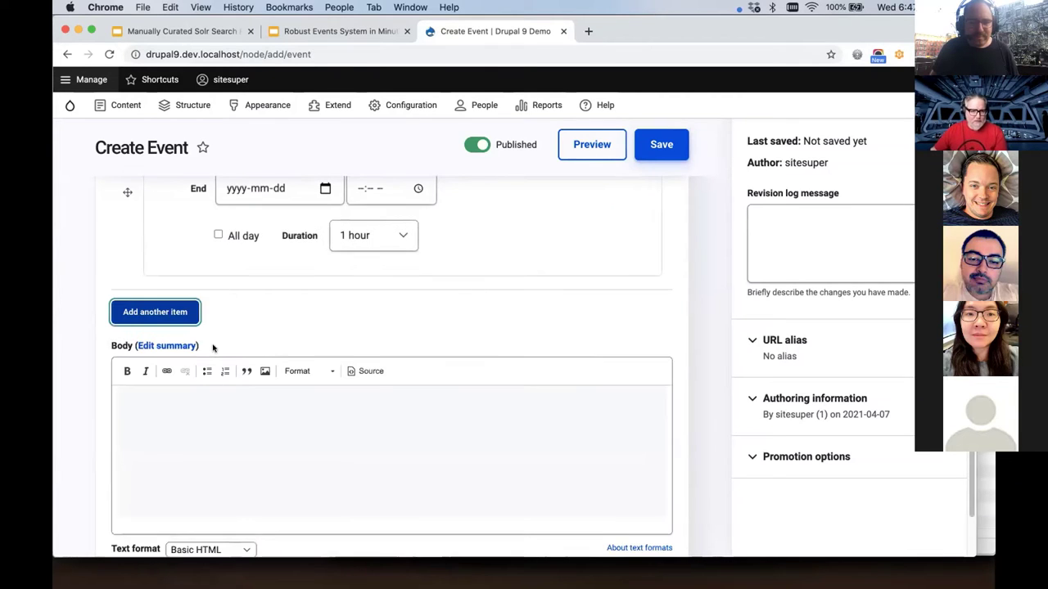
{"action": "scroll", "coordinate": [214, 347], "scroll_direction": "up", "scroll_amount": 2}
{"action": "left_click", "coordinate": [226, 242]}
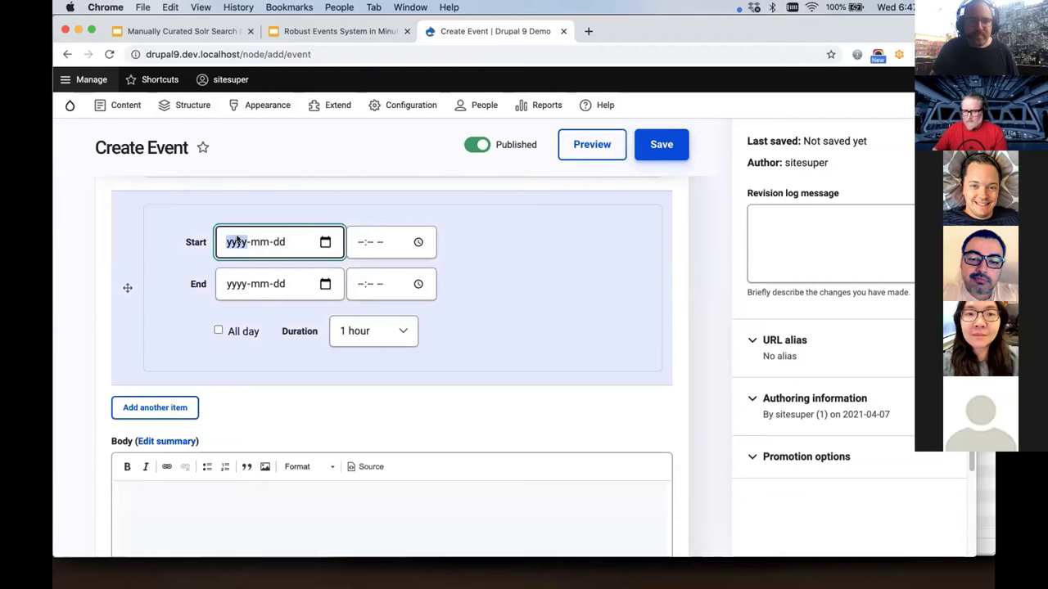
{"action": "type", "text": "2021-mm-dd"}
{"action": "key", "text": "Tab"}
{"action": "type", "text": "04-08"}
{"action": "key", "text": "Tab"}
{"action": "type", "text": "11"}
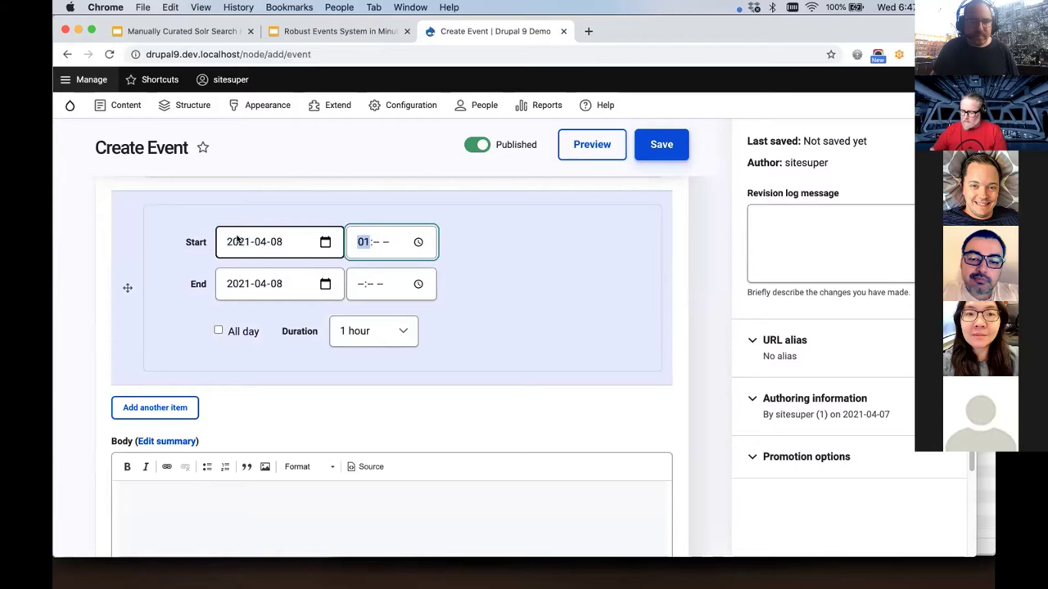
{"action": "type", "text": "30p"}
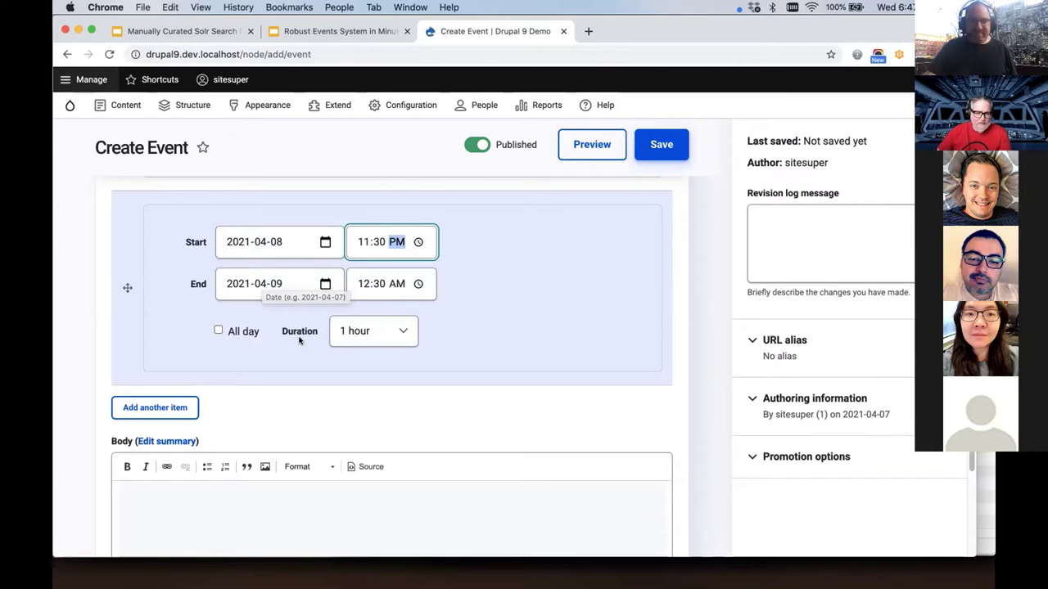
Step: Add a third date on 2021-04-10 and mark it as all day
{"action": "left_click", "coordinate": [175, 408]}
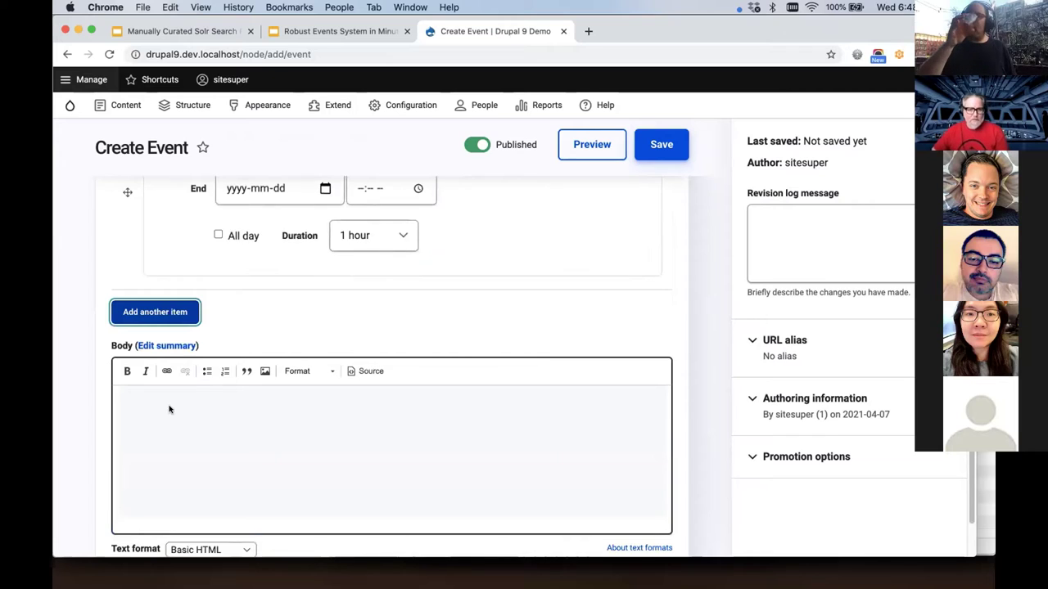
{"action": "left_click", "coordinate": [236, 291]}
{"action": "type", "text": "2021"}
{"action": "key", "text": "Tab"}
{"action": "type", "text": "04-"}
{"action": "type", "text": "10"}
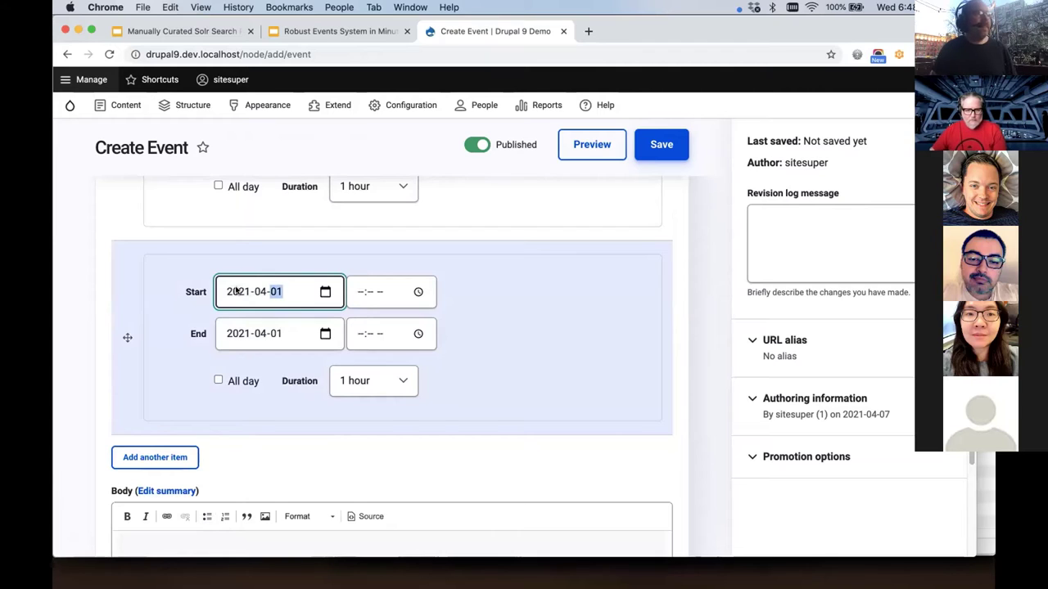
{"action": "left_click", "coordinate": [217, 380]}
Step: Add a fourth, all-day date running from 2021-04-12 to 2021-04-14
{"action": "left_click", "coordinate": [160, 434]}
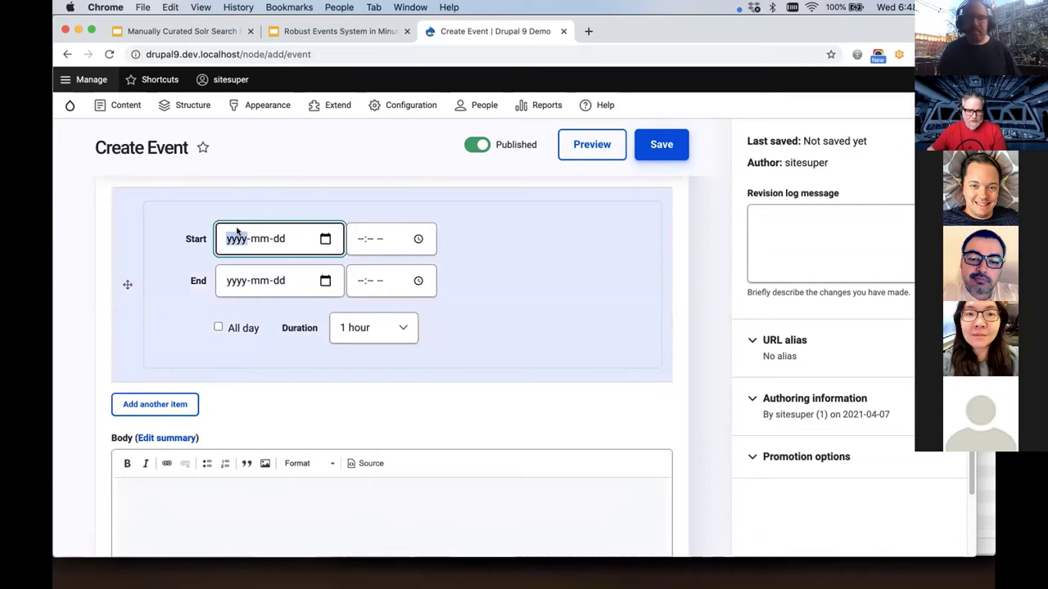
{"action": "type", "text": "20210-mm-dd"}
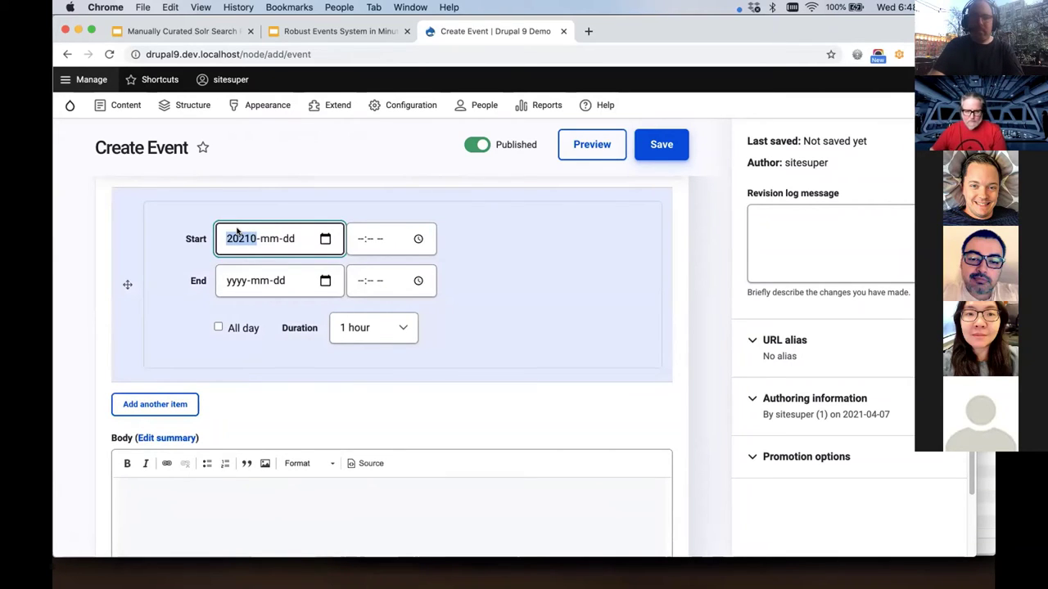
{"action": "key", "text": "BackSpace"}
{"action": "key", "text": "Tab"}
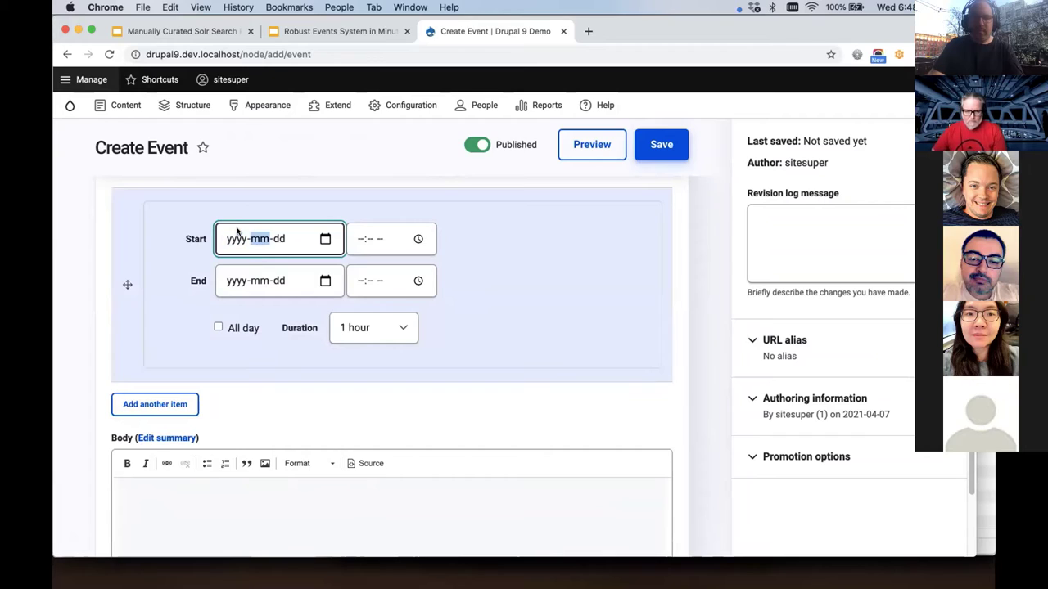
{"action": "key", "text": "shift+Tab"}
{"action": "type", "text": "2021"}
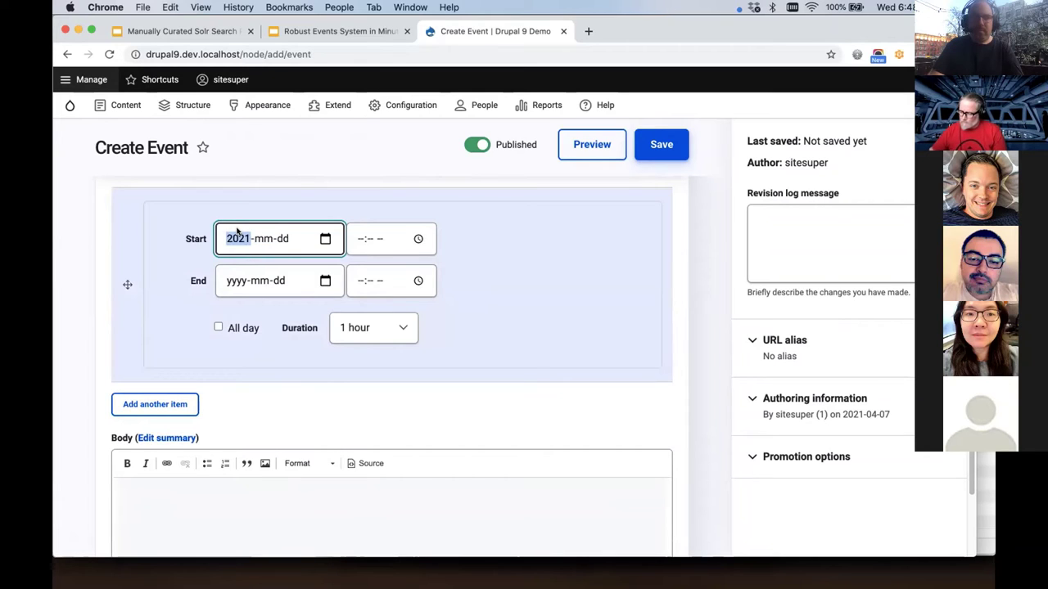
{"action": "key", "text": "Tab"}
{"action": "type", "text": "04-"}
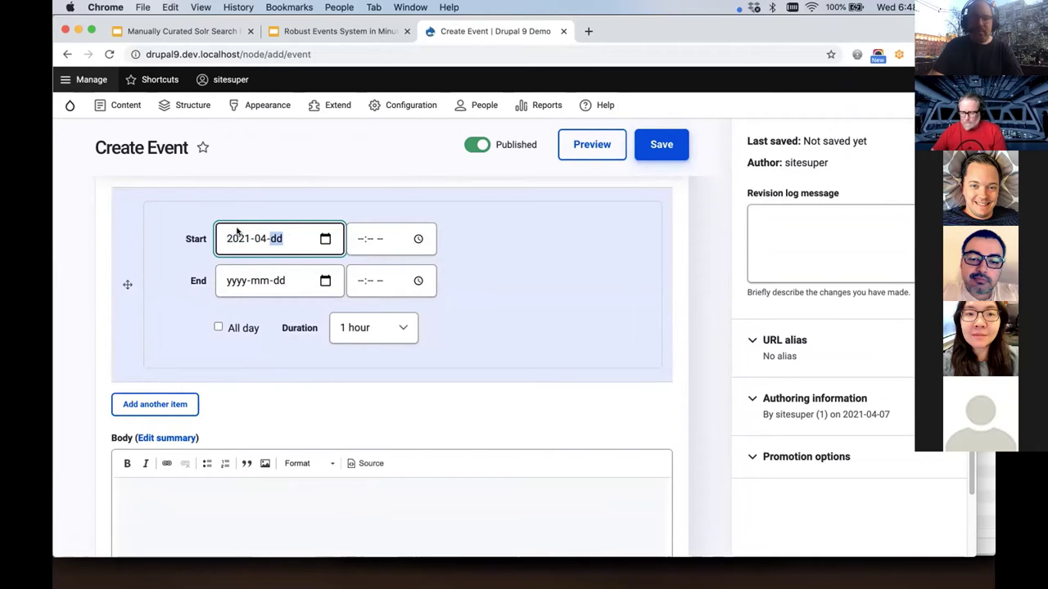
{"action": "type", "text": "12"}
{"action": "left_click", "coordinate": [236, 281]}
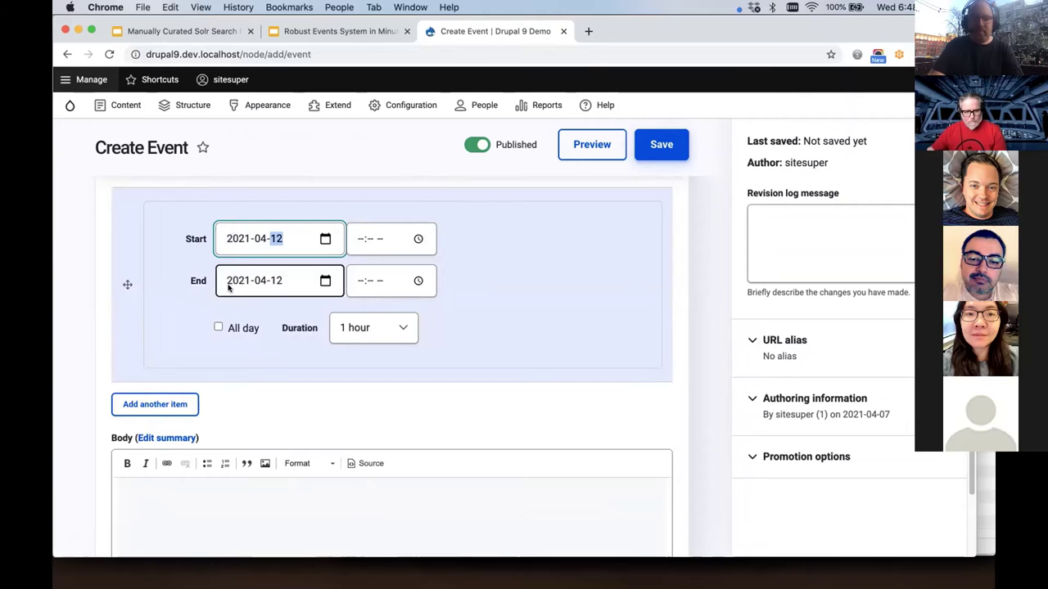
{"action": "left_click", "coordinate": [238, 326]}
{"action": "left_click", "coordinate": [276, 281]}
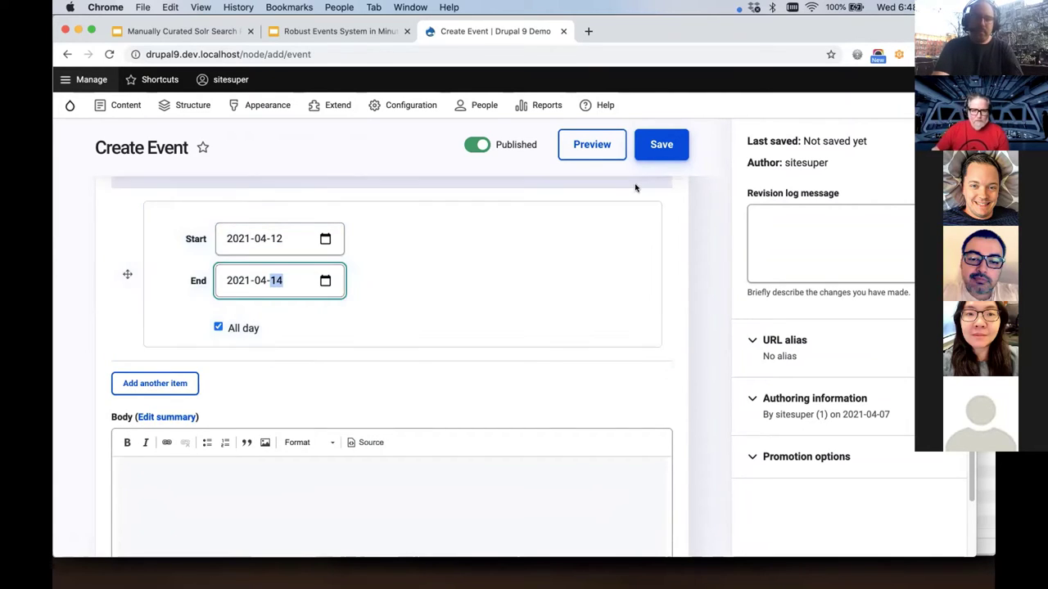
Step: Save the event and examine how its dates are formatted under When, highlighting the weekday of the last range's end
{"action": "left_click", "coordinate": [669, 144]}
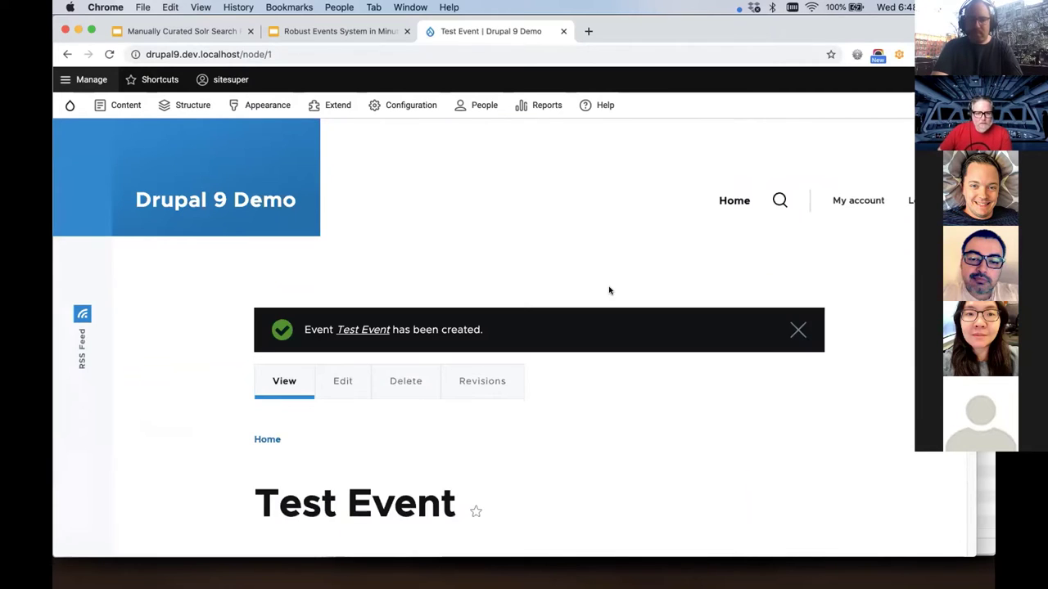
{"action": "scroll", "coordinate": [607, 291], "scroll_direction": "down", "scroll_amount": 3}
{"action": "scroll", "coordinate": [607, 291], "scroll_direction": "down", "scroll_amount": 1}
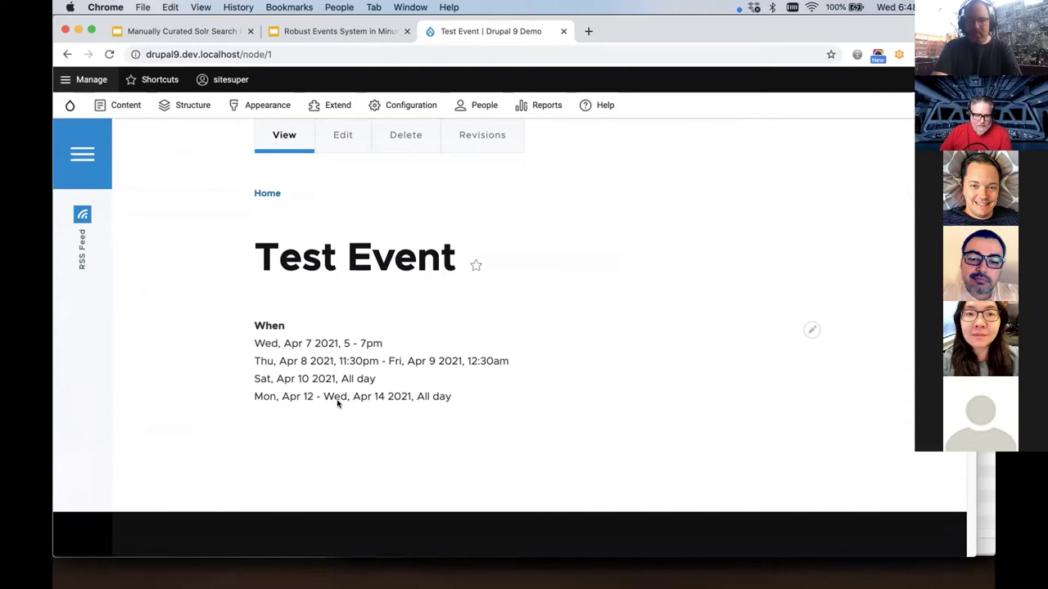
{"action": "left_click_drag", "start_coordinate": [323, 397], "coordinate": [352, 396]}
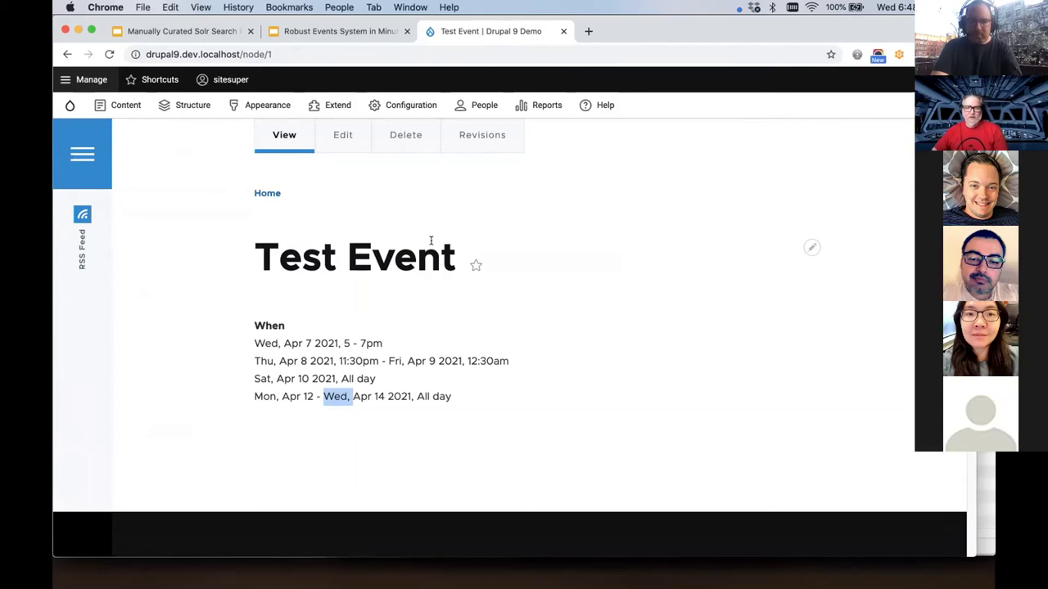
Step: Open the Manage display settings of the Event content type in a new browser tab
{"action": "mouse_move", "coordinate": [199, 104]}
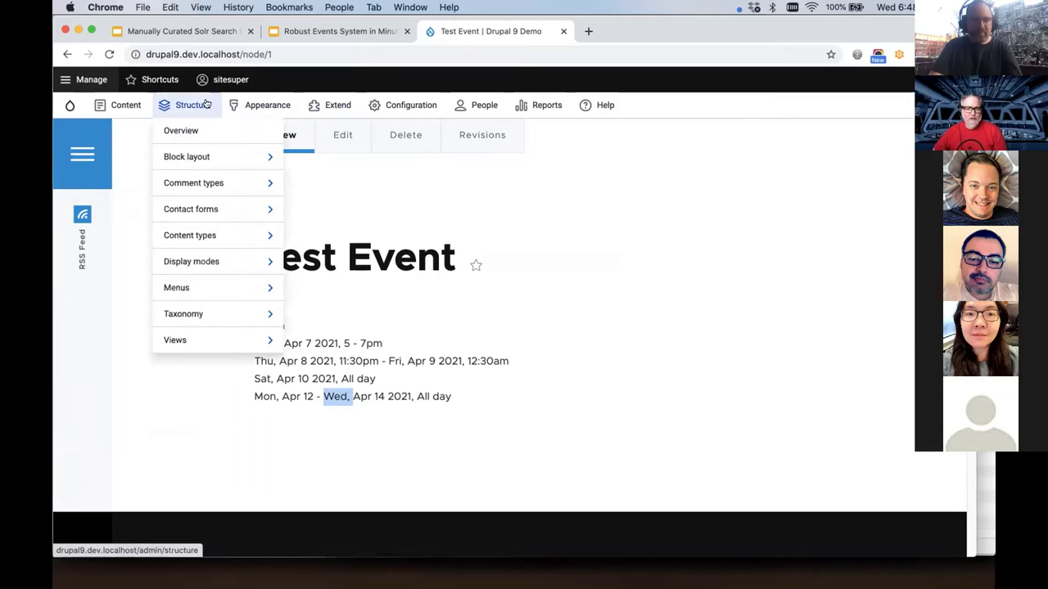
{"action": "mouse_move", "coordinate": [264, 234]}
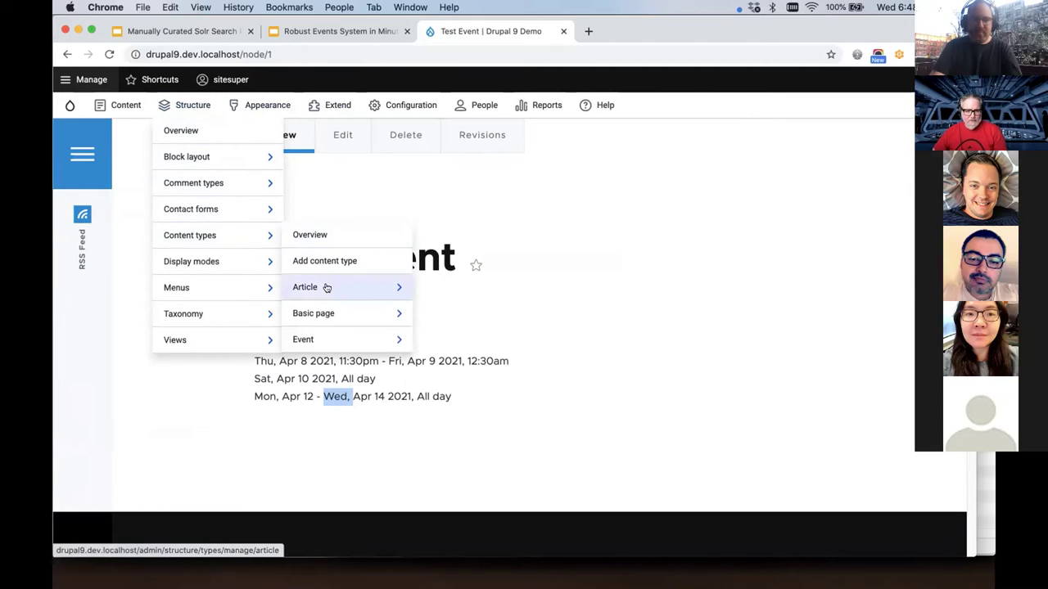
{"action": "mouse_move", "coordinate": [335, 324]}
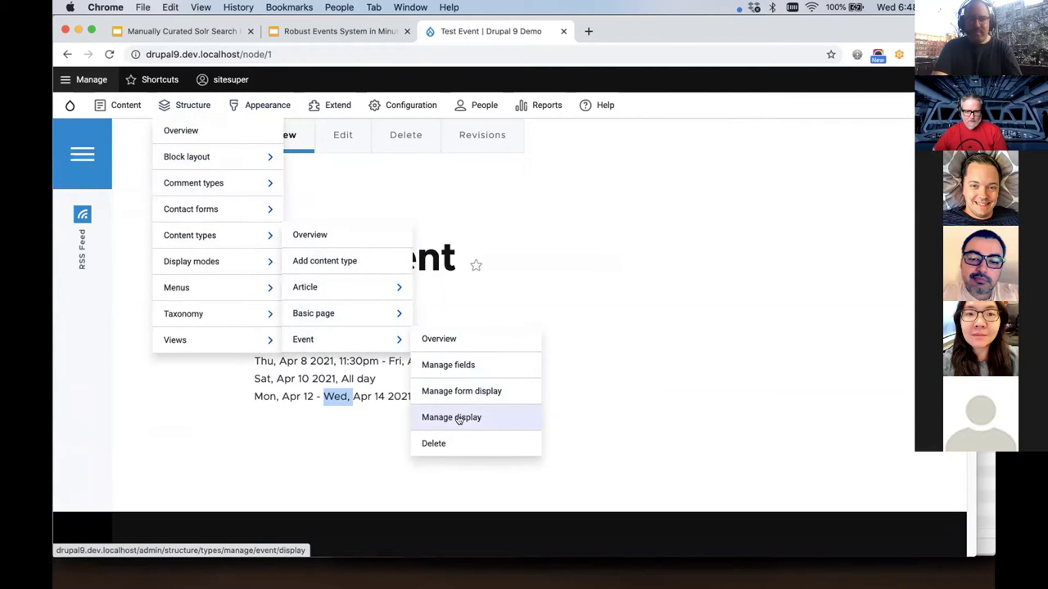
{"action": "left_click", "coordinate": [459, 417]}
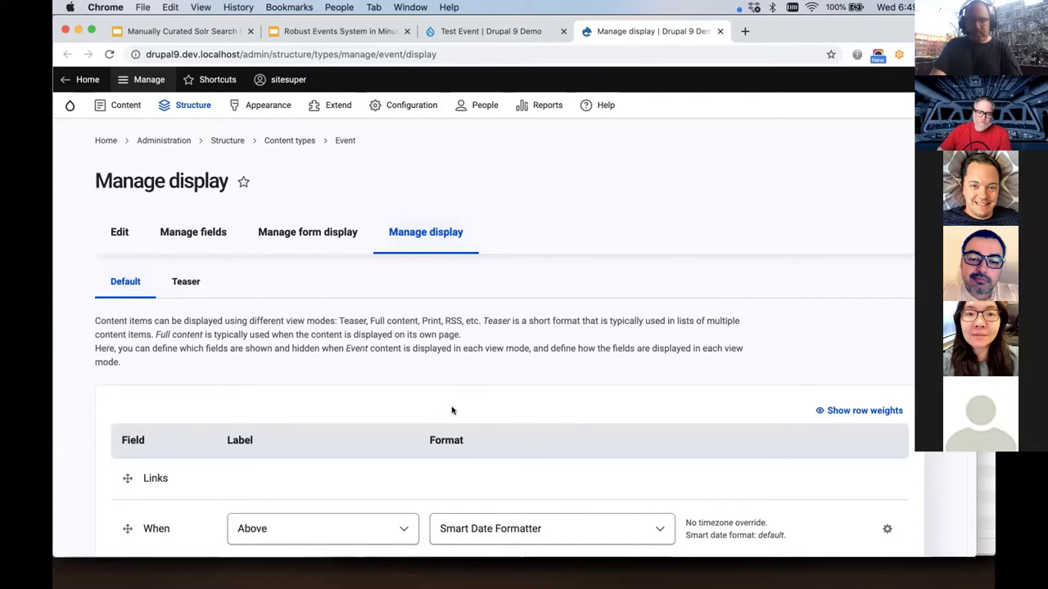
Step: Review the available display formats for the When field and keep Smart Date Formatter selected
{"action": "scroll", "coordinate": [433, 409], "scroll_direction": "down", "scroll_amount": 5}
{"action": "scroll", "coordinate": [433, 394], "scroll_direction": "down", "scroll_amount": 2}
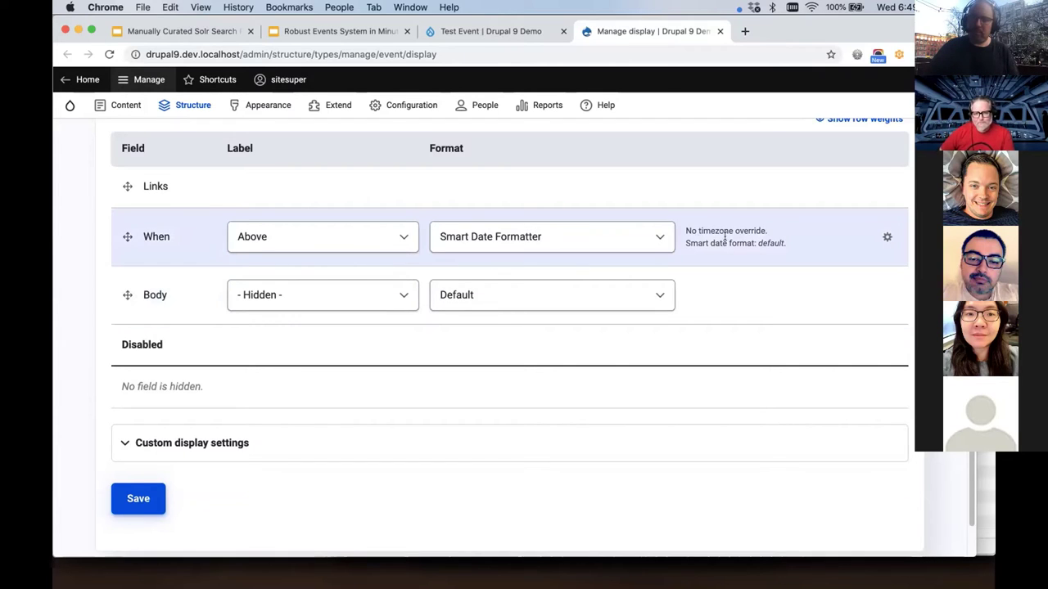
{"action": "left_click", "coordinate": [660, 236]}
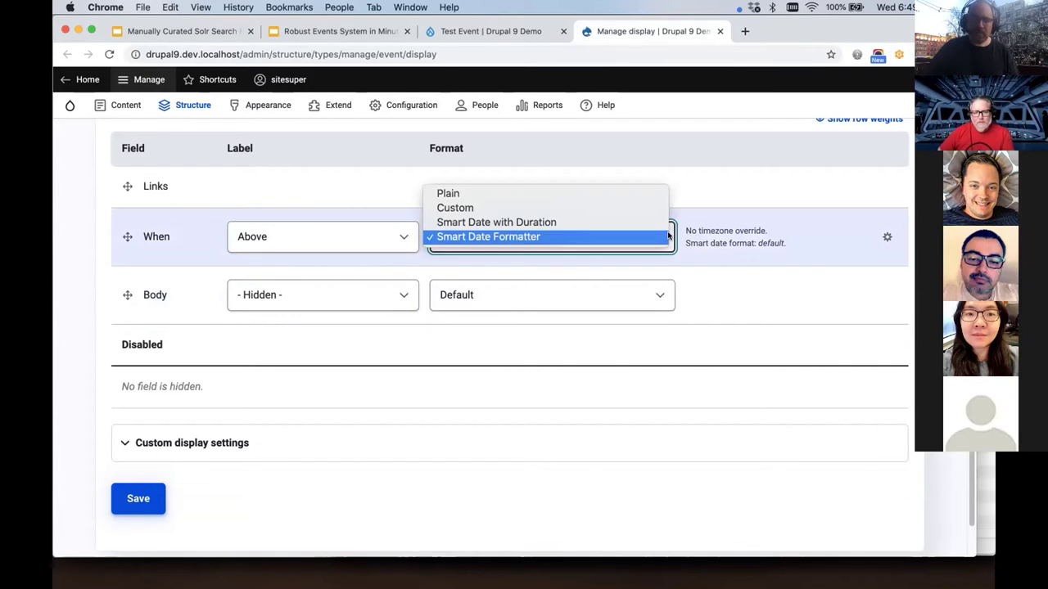
{"action": "left_click", "coordinate": [603, 236]}
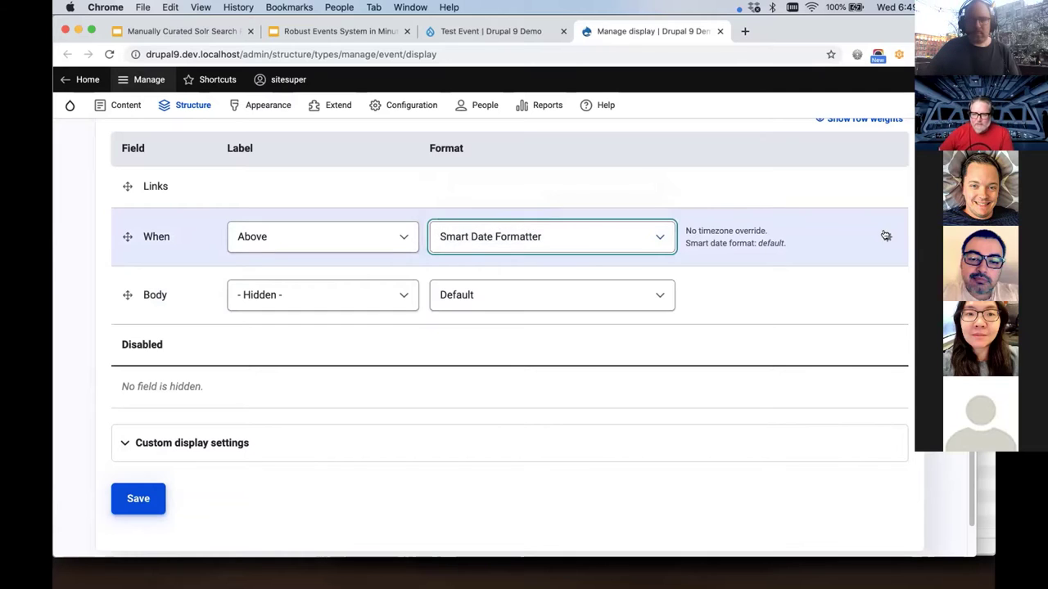
Step: Set the When field's Smart Date Format to Compact, save the display settings and check the refreshed Test Event page
{"action": "left_click", "coordinate": [885, 236]}
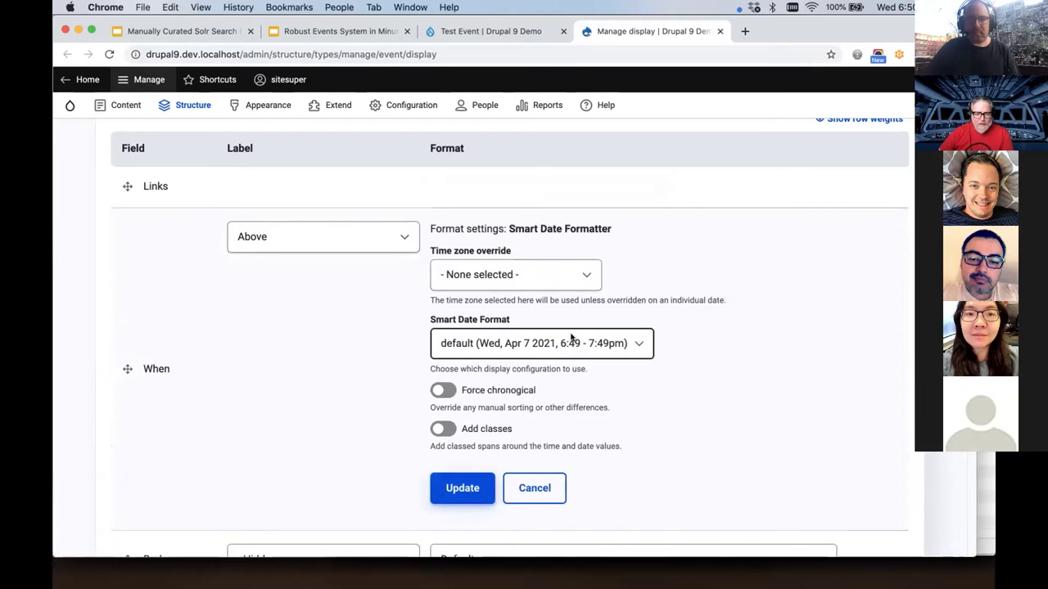
{"action": "left_click", "coordinate": [571, 338]}
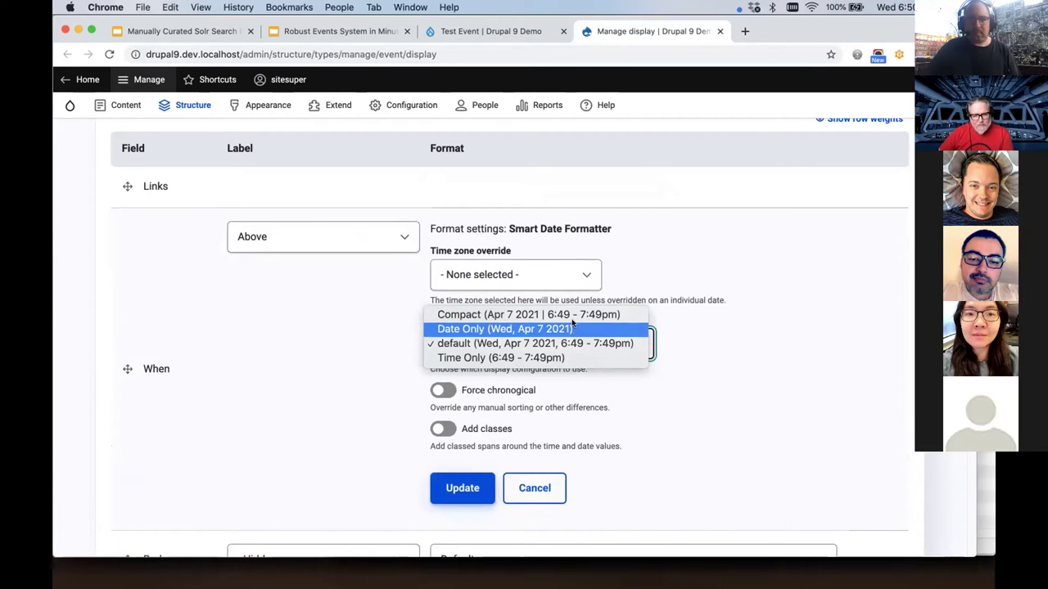
{"action": "left_click", "coordinate": [573, 315]}
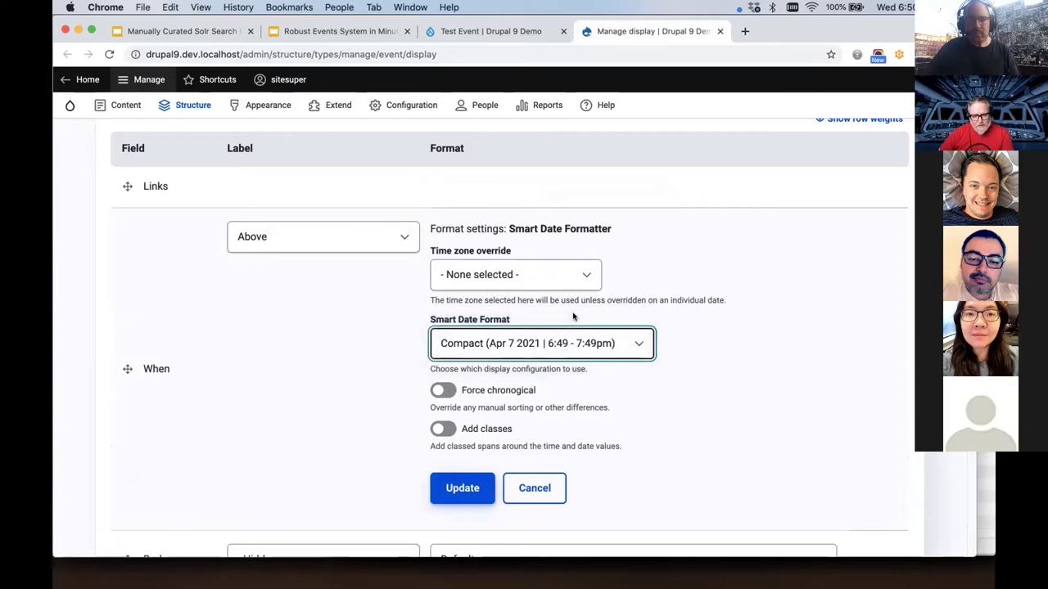
{"action": "left_click", "coordinate": [451, 487]}
{"action": "left_click", "coordinate": [137, 499]}
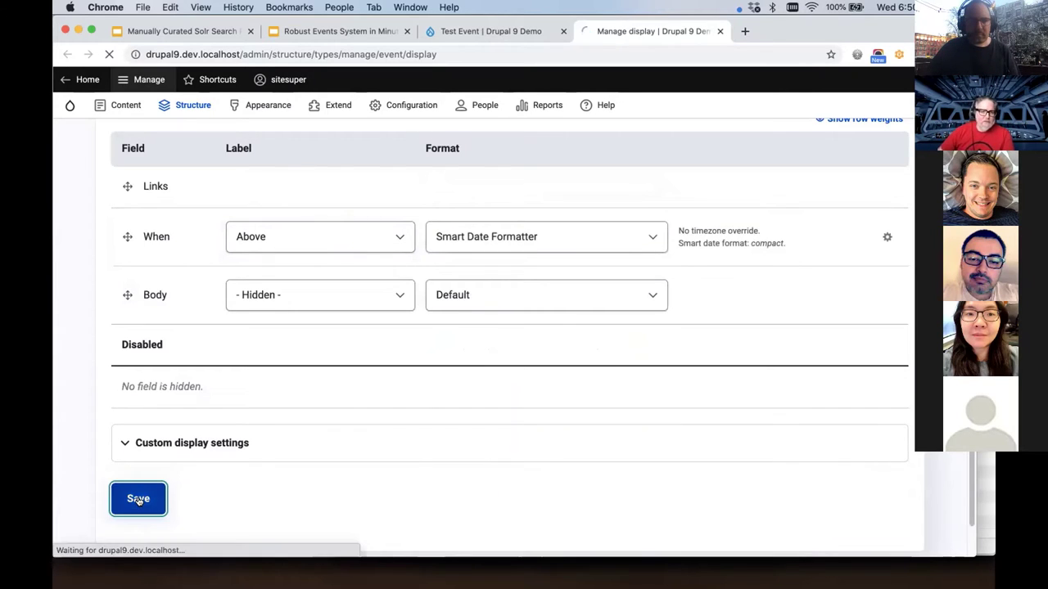
{"action": "left_click", "coordinate": [496, 31]}
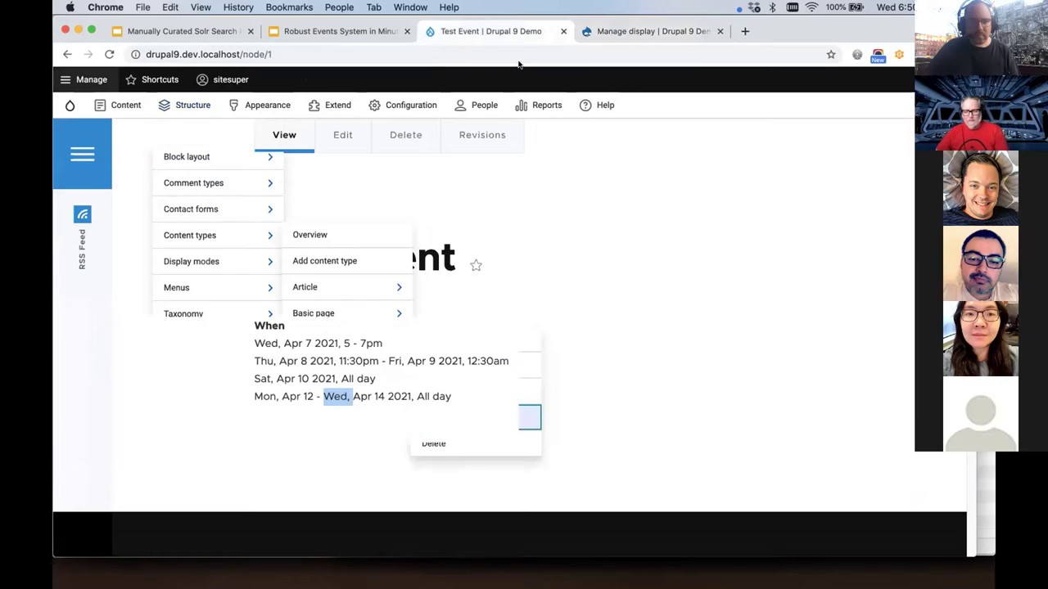
{"action": "key", "text": "super+r"}
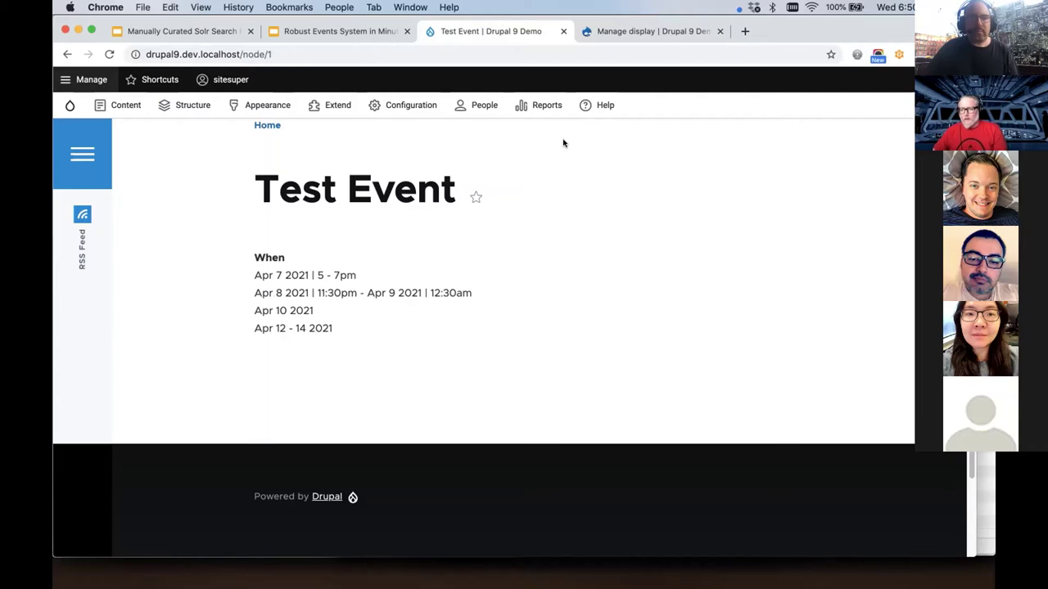
Step: Return to the Event content type's display settings and open its Manage form display page
{"action": "left_click", "coordinate": [616, 32]}
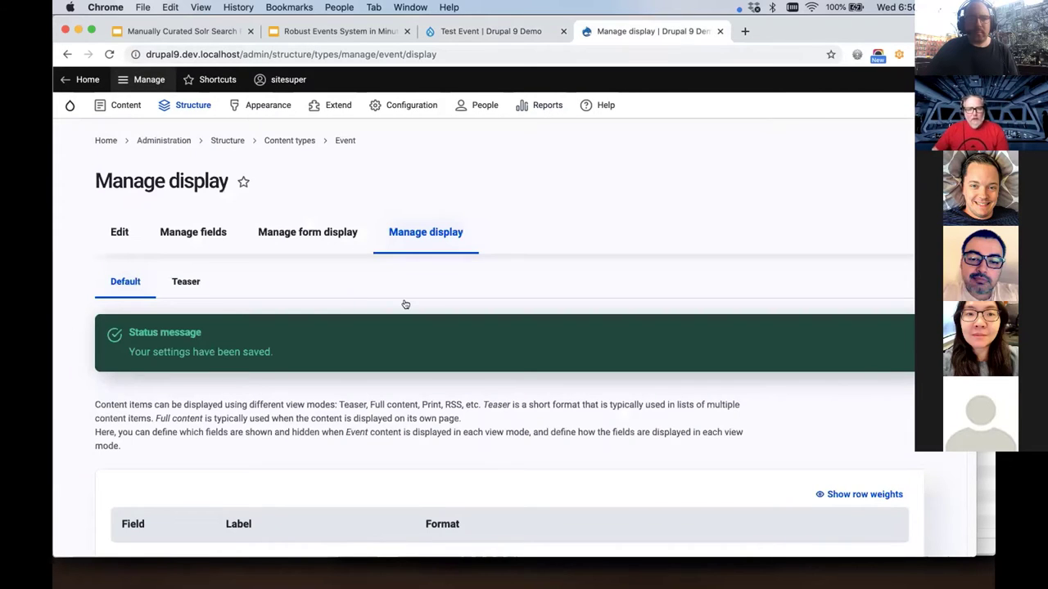
{"action": "scroll", "coordinate": [384, 335], "scroll_direction": "down", "scroll_amount": 2}
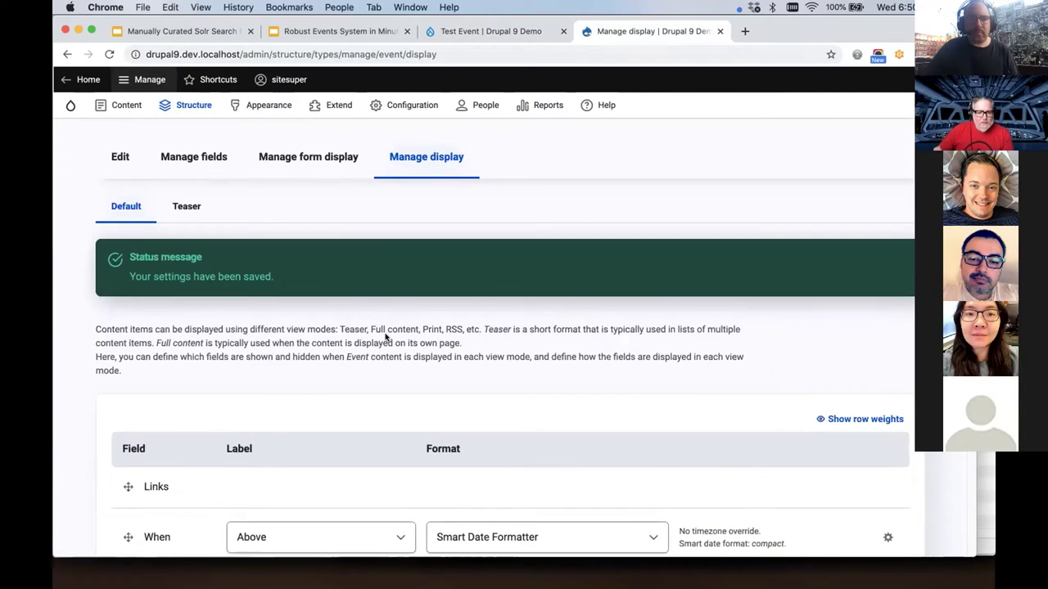
{"action": "left_click", "coordinate": [311, 157]}
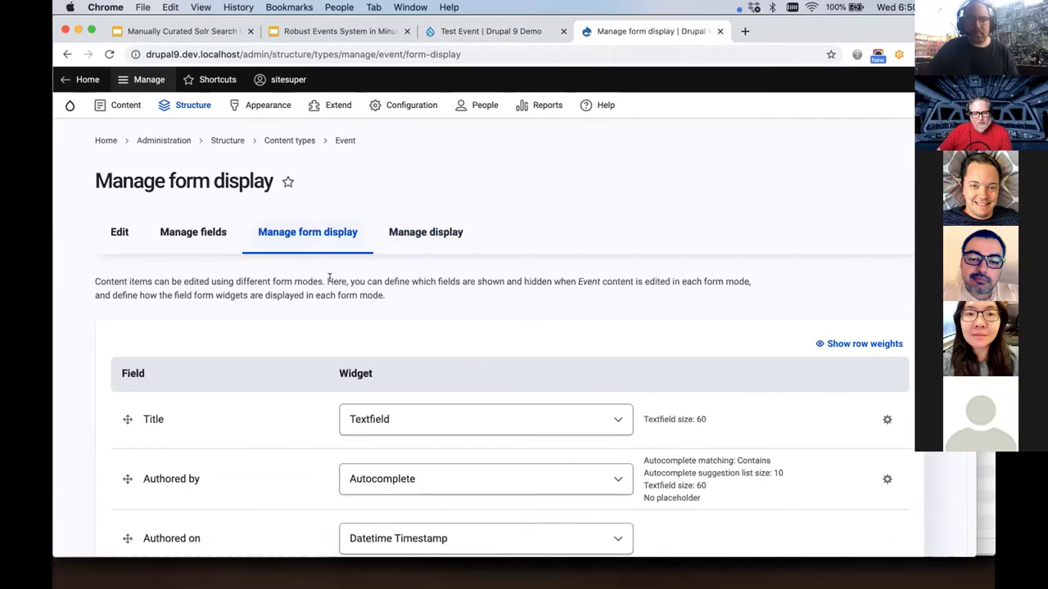
Step: Change the When field's widget to Date and time range with timezone and open its widget settings
{"action": "scroll", "coordinate": [446, 335], "scroll_direction": "down", "scroll_amount": 5}
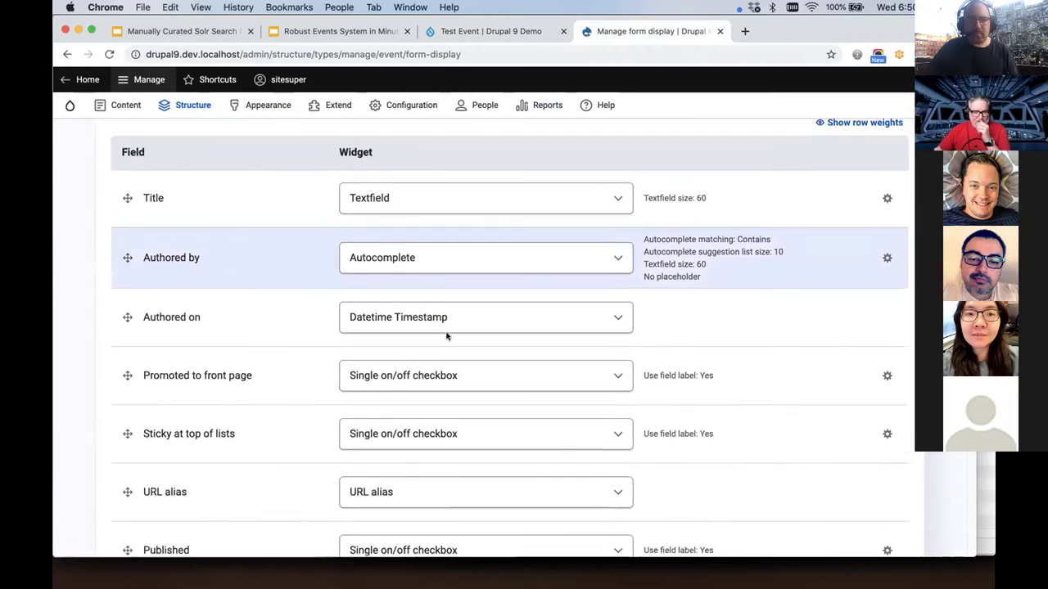
{"action": "scroll", "coordinate": [446, 336], "scroll_direction": "down", "scroll_amount": 2}
{"action": "scroll", "coordinate": [446, 335], "scroll_direction": "up", "scroll_amount": 3}
{"action": "scroll", "coordinate": [446, 336], "scroll_direction": "down", "scroll_amount": 6}
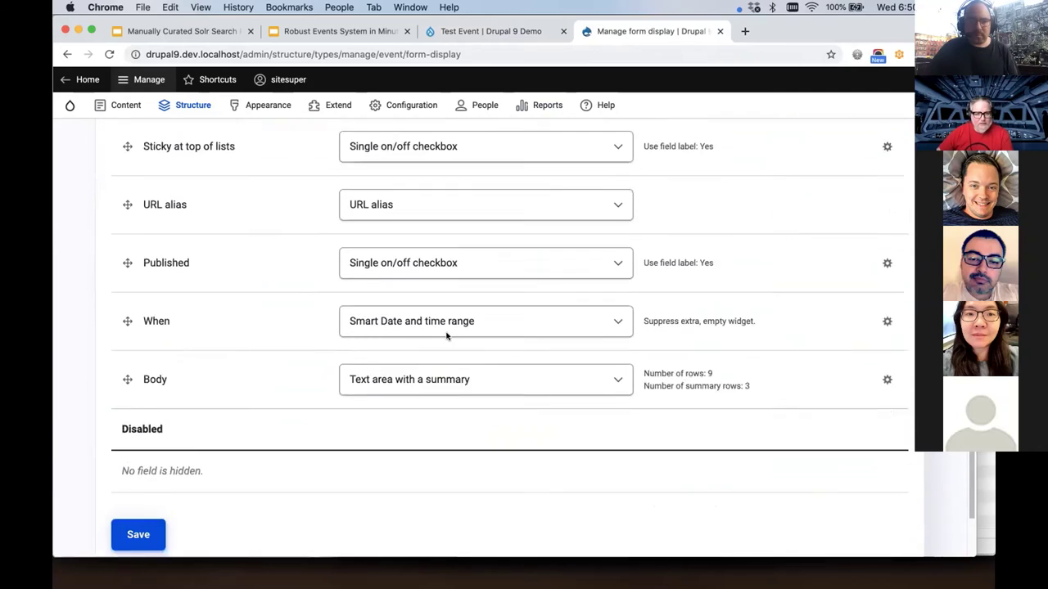
{"action": "scroll", "coordinate": [446, 336], "scroll_direction": "down", "scroll_amount": 1}
{"action": "left_click", "coordinate": [491, 293]}
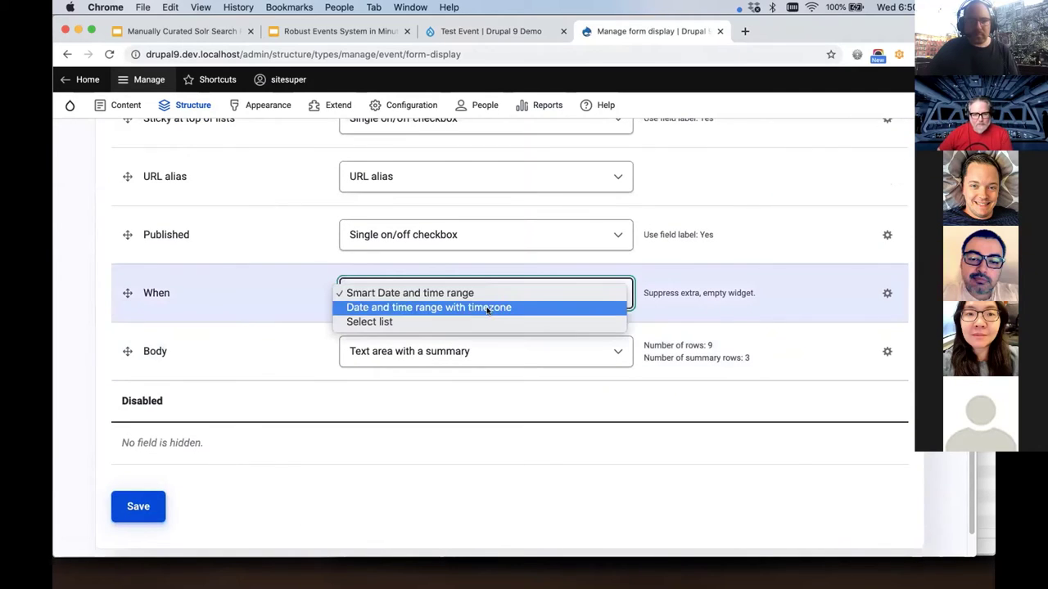
{"action": "left_click", "coordinate": [481, 309]}
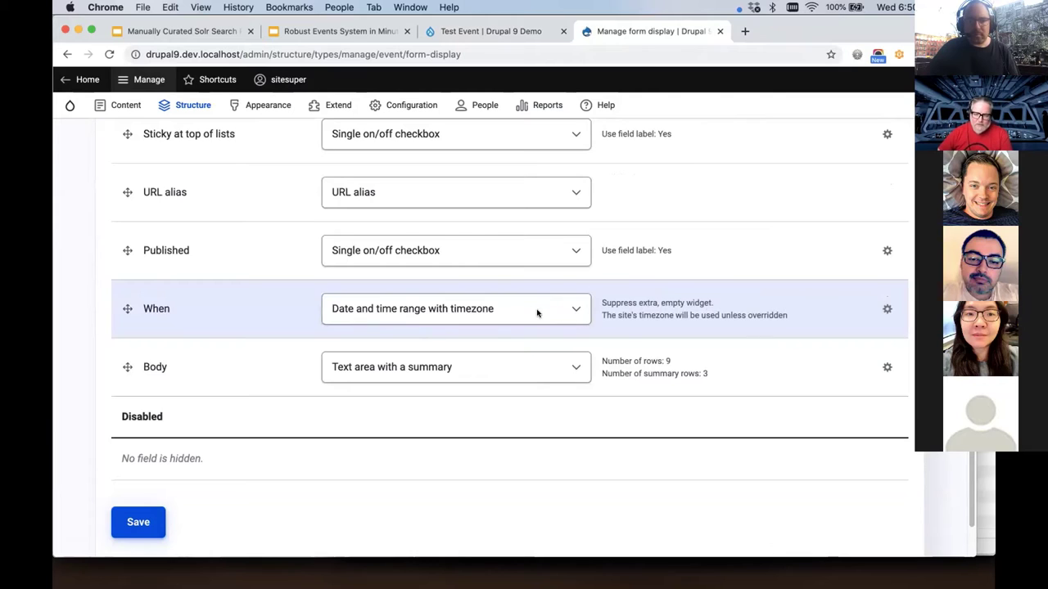
{"action": "left_click", "coordinate": [884, 308]}
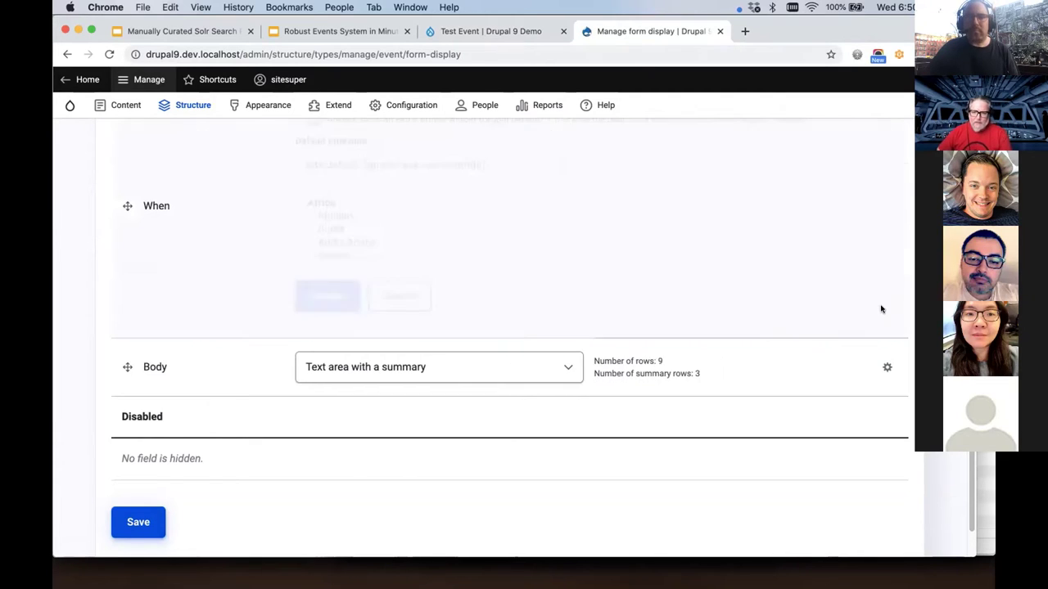
{"action": "scroll", "coordinate": [551, 282], "scroll_direction": "up", "scroll_amount": 3}
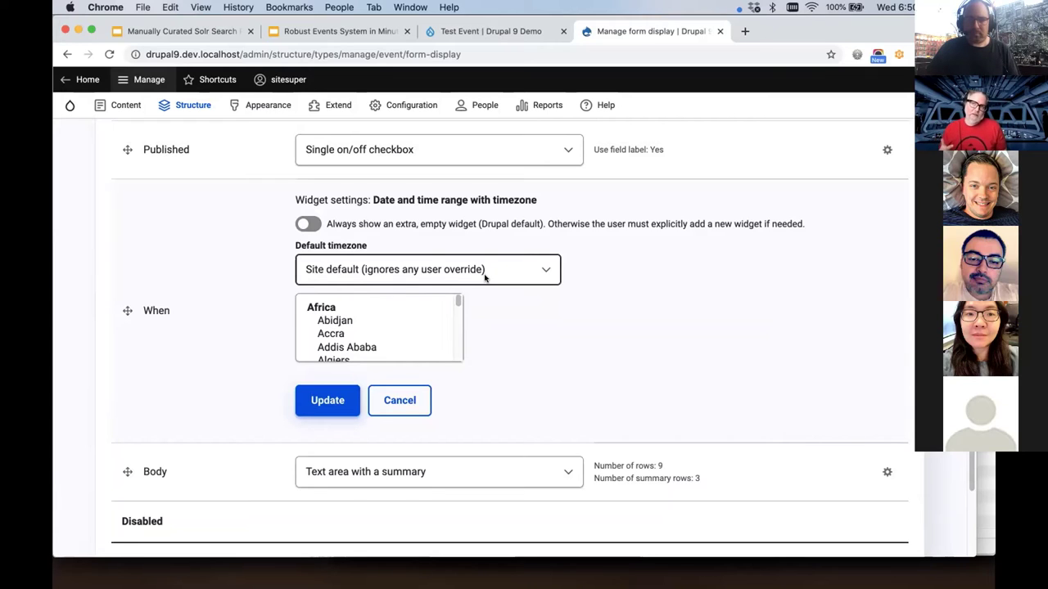
Step: Try "A custom timezone (always saved)" as the default timezone and restore "Site default (ignores any user override)"
{"action": "left_click", "coordinate": [485, 277]}
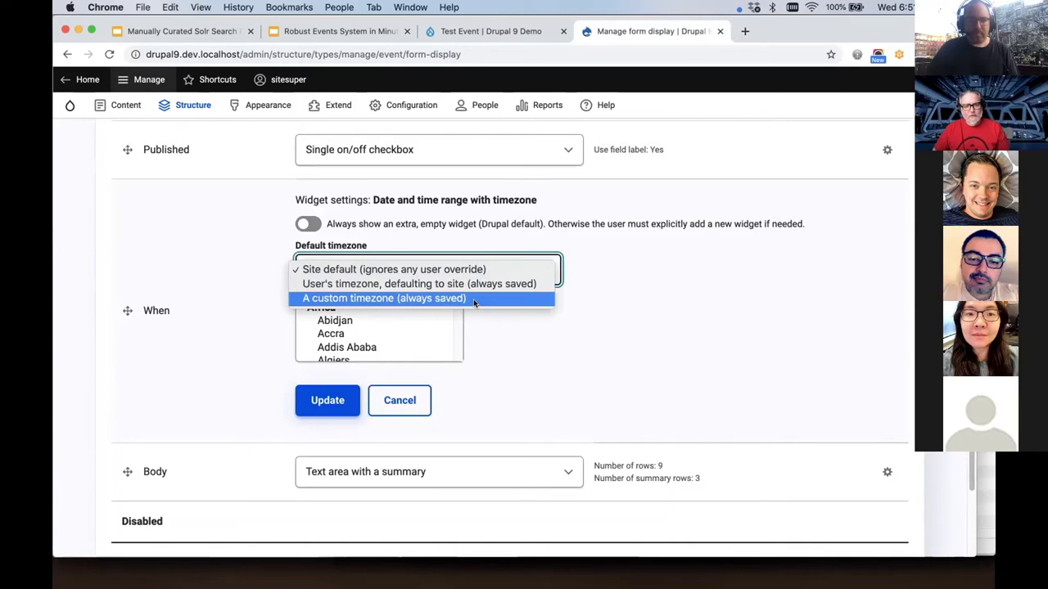
{"action": "left_click", "coordinate": [472, 299]}
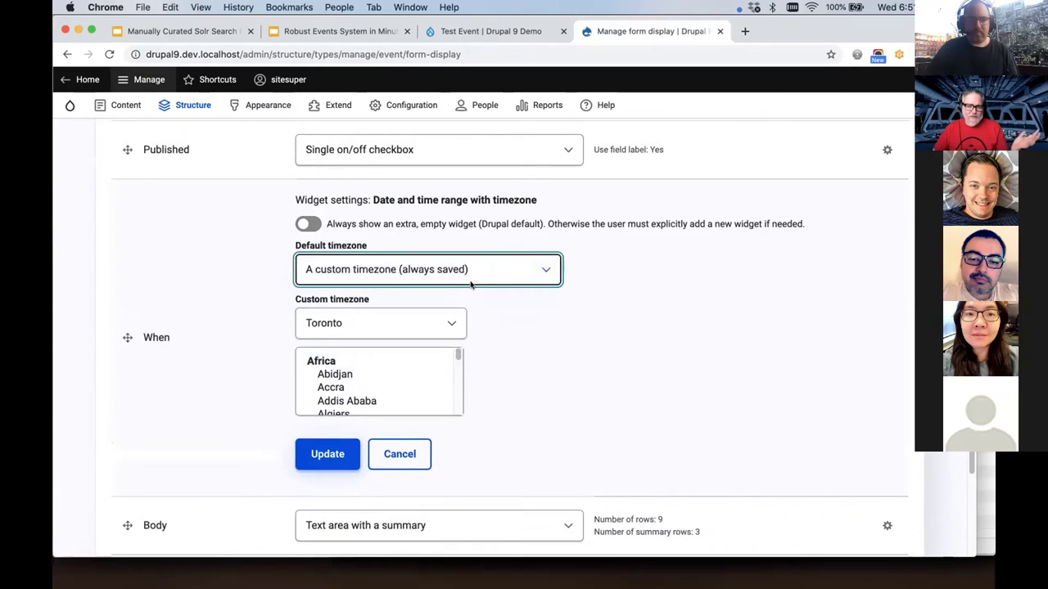
{"action": "left_click", "coordinate": [468, 280]}
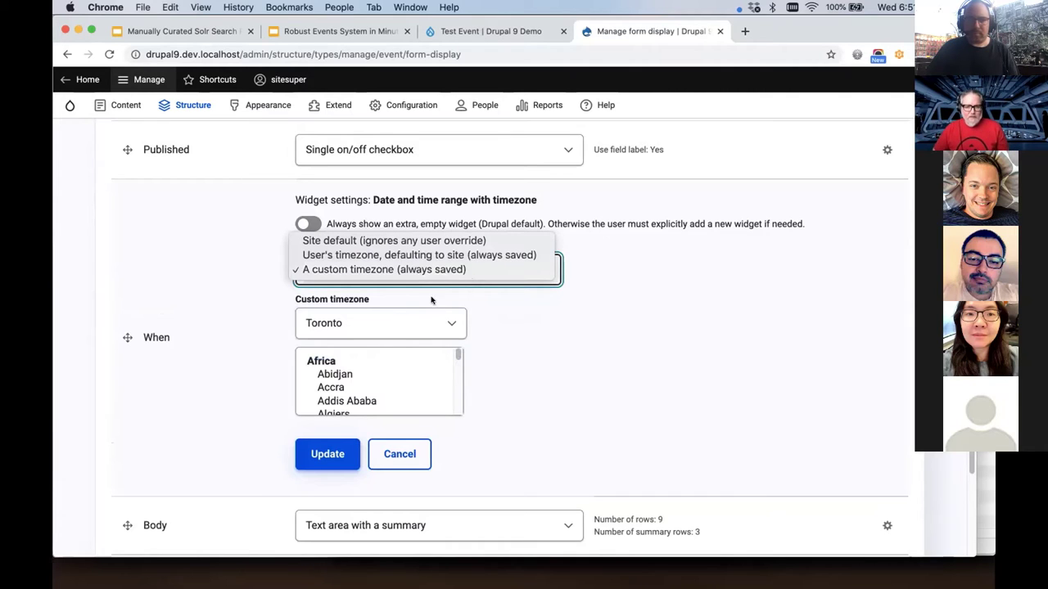
{"action": "left_click", "coordinate": [463, 241]}
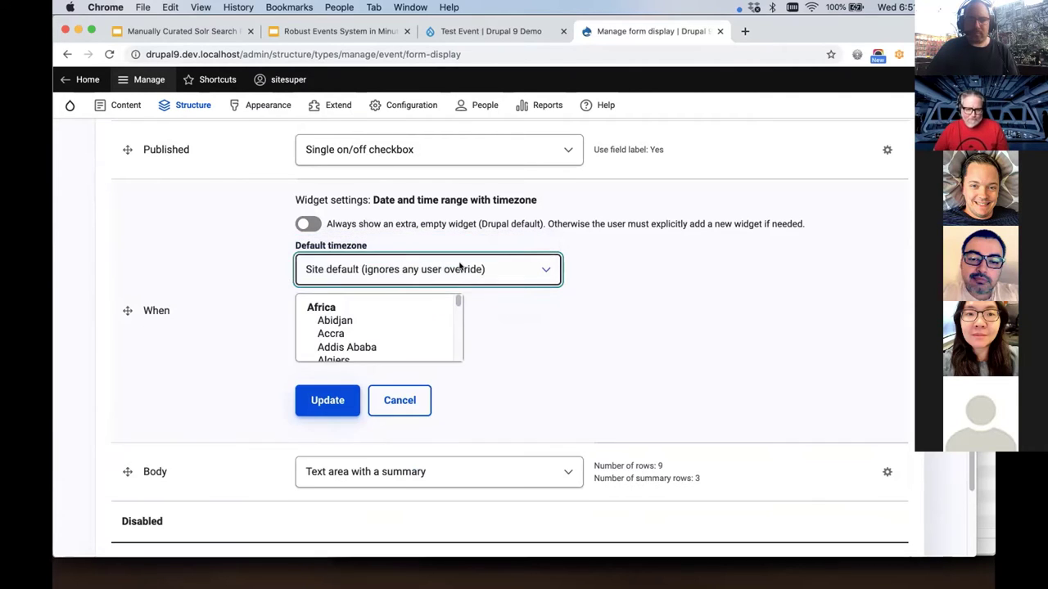
Step: Select the America timezones Anchorage and Chicago as allowed timezones for the When widget
{"action": "left_click", "coordinate": [397, 327]}
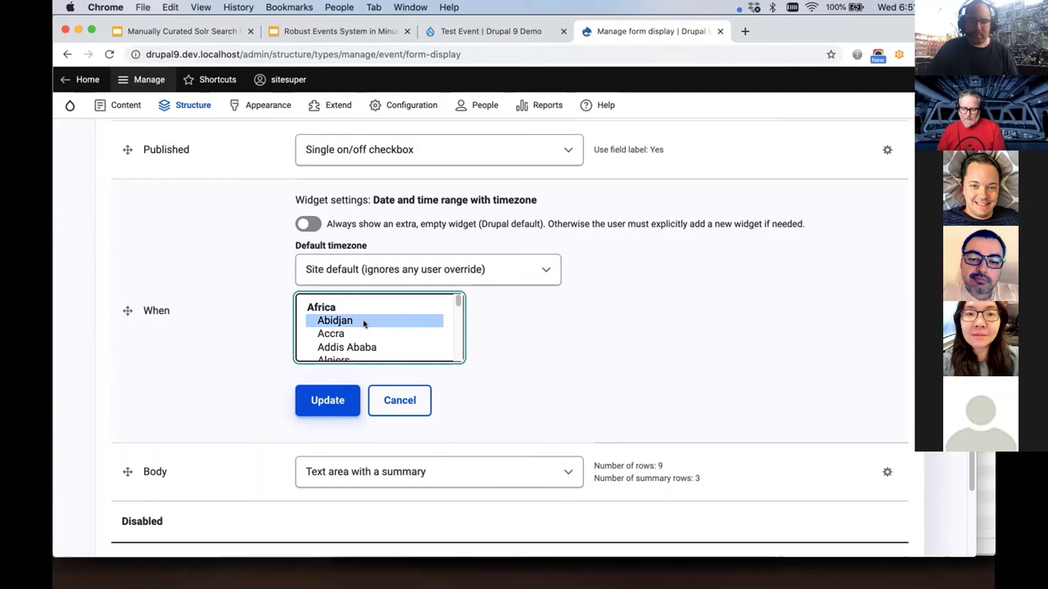
{"action": "type", "text": "an"}
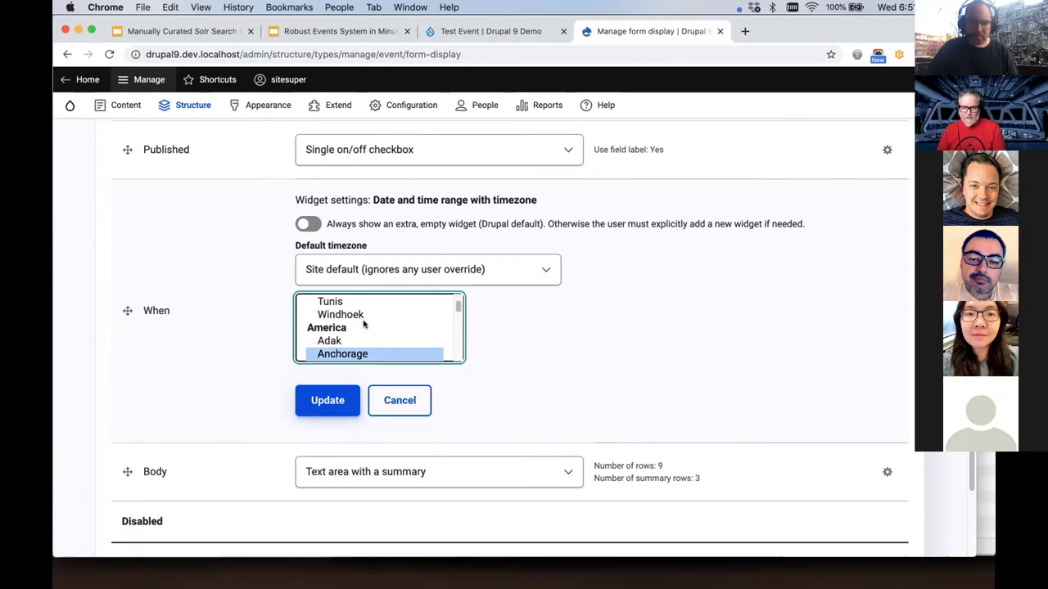
{"action": "scroll", "coordinate": [396, 351], "scroll_direction": "down", "scroll_amount": 8}
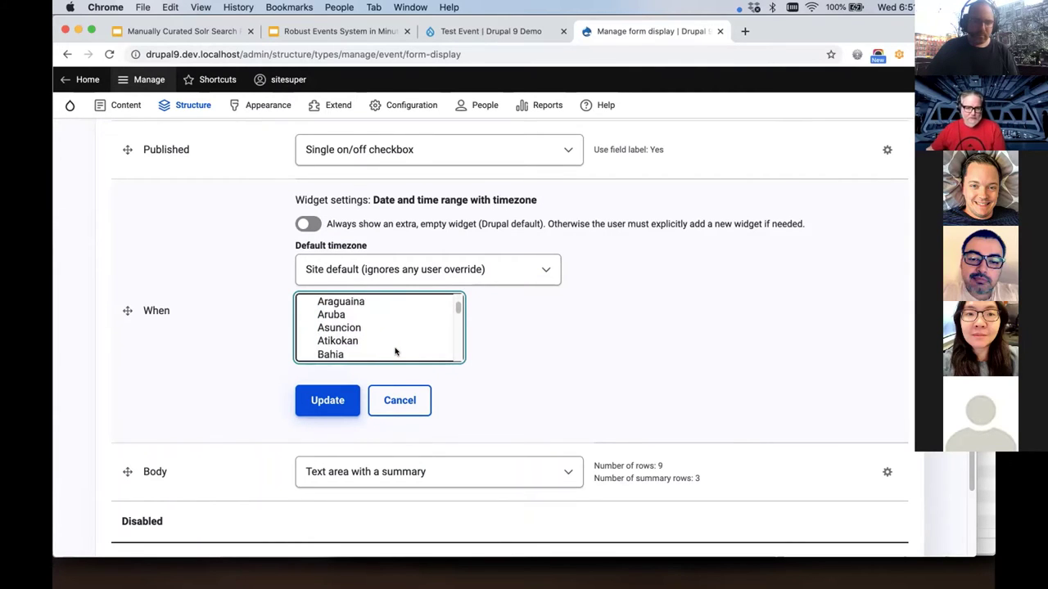
{"action": "scroll", "coordinate": [396, 351], "scroll_direction": "down", "scroll_amount": 6}
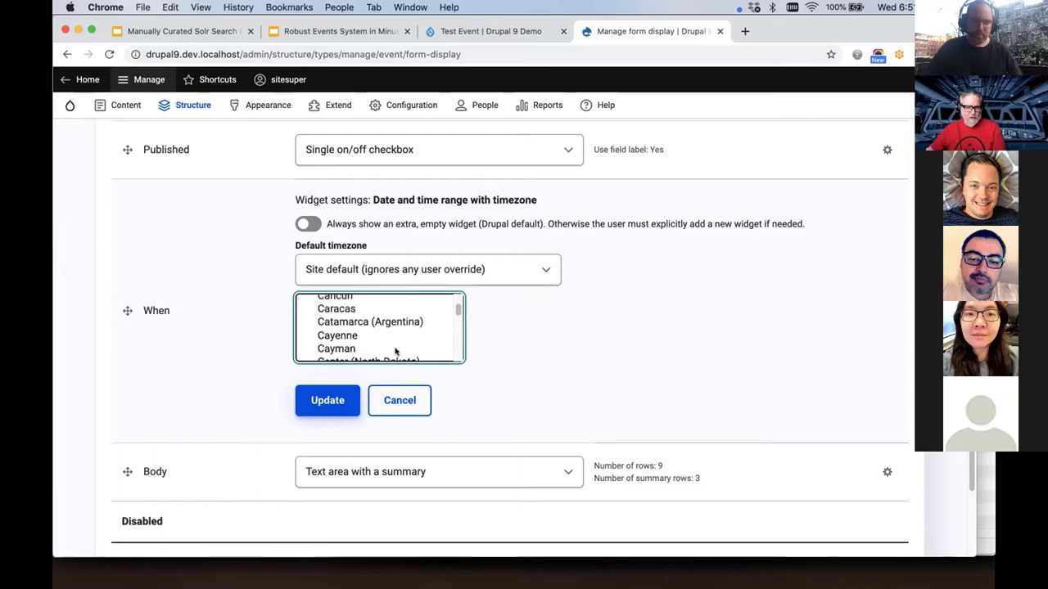
{"action": "scroll", "coordinate": [396, 351], "scroll_direction": "down", "scroll_amount": 3}
{"action": "scroll", "coordinate": [397, 348], "scroll_direction": "up", "scroll_amount": 1}
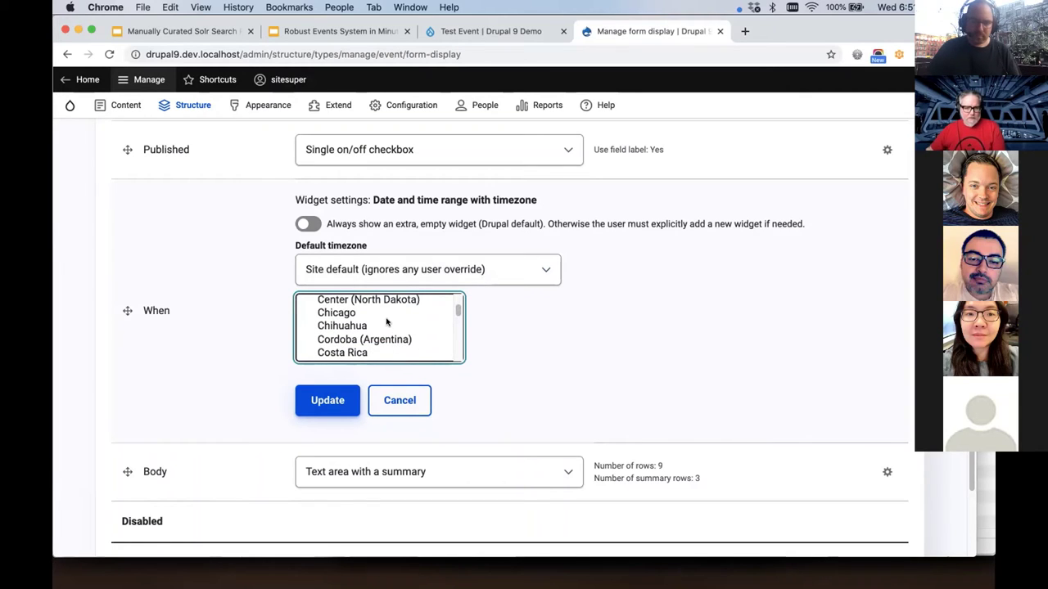
{"action": "left_click", "coordinate": [386, 315]}
Step: Add Denver to the When widget's selection of allowed timezones
{"action": "scroll", "coordinate": [392, 321], "scroll_direction": "down", "scroll_amount": 2}
{"action": "scroll", "coordinate": [392, 322], "scroll_direction": "down", "scroll_amount": 1}
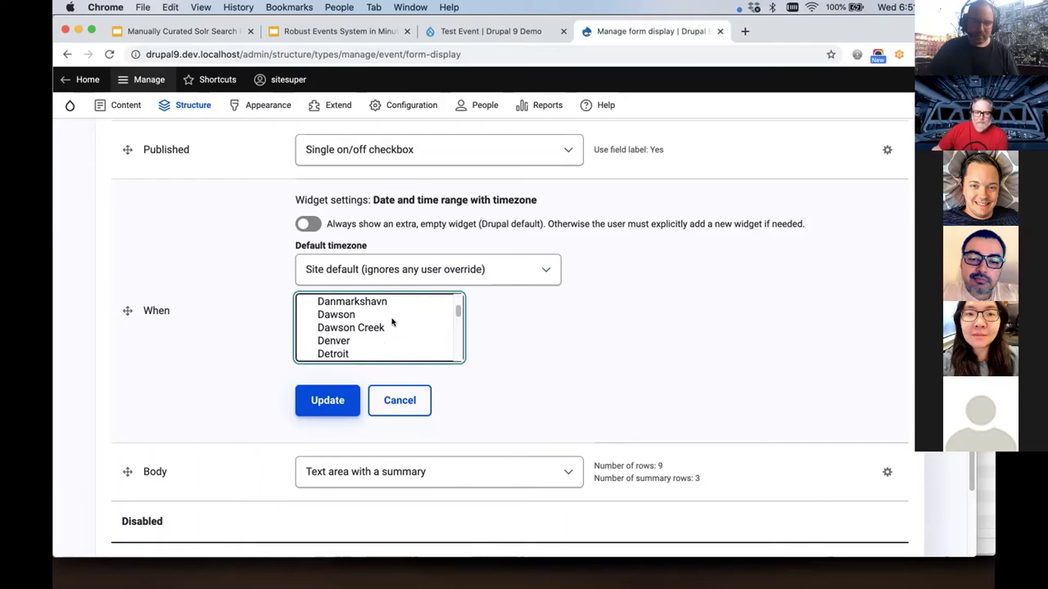
{"action": "scroll", "coordinate": [392, 321], "scroll_direction": "down", "scroll_amount": 1}
{"action": "scroll", "coordinate": [392, 321], "scroll_direction": "up", "scroll_amount": 2}
{"action": "scroll", "coordinate": [392, 321], "scroll_direction": "up", "scroll_amount": 2}
{"action": "scroll", "coordinate": [392, 321], "scroll_direction": "down", "scroll_amount": 1}
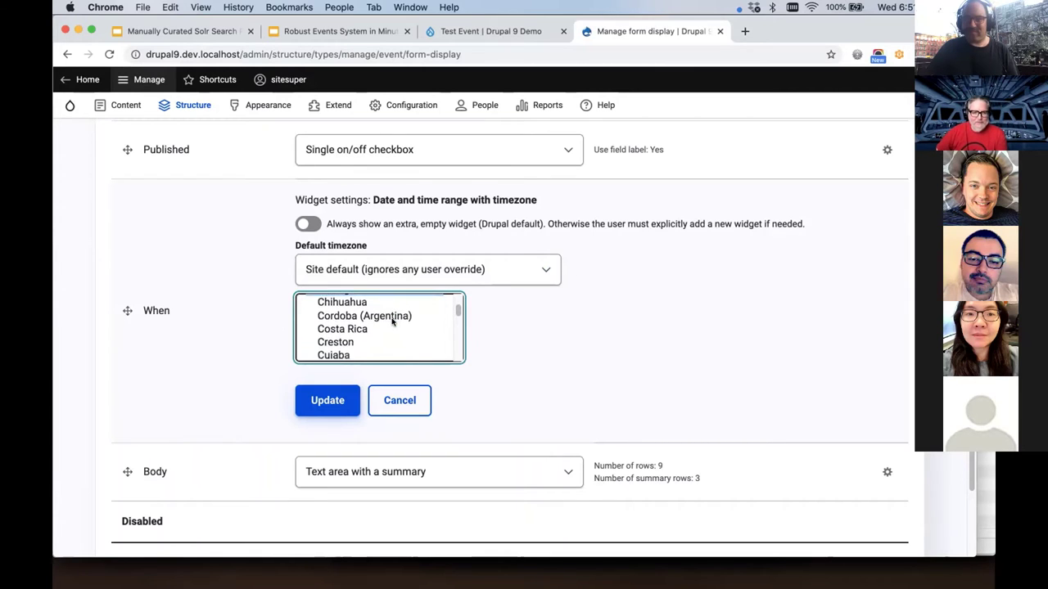
{"action": "scroll", "coordinate": [392, 322], "scroll_direction": "up", "scroll_amount": 1}
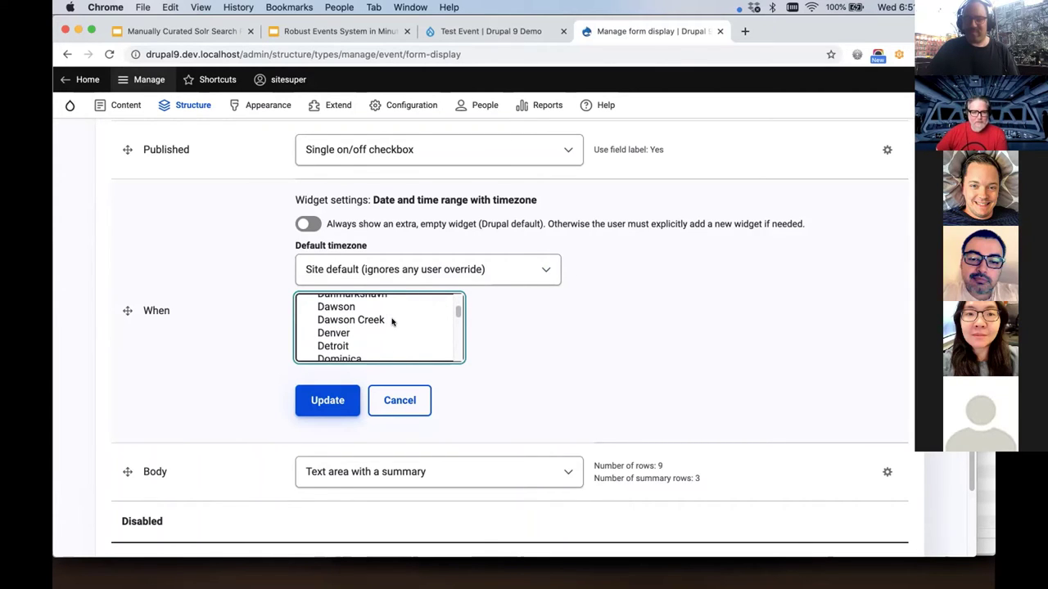
{"action": "left_click", "coordinate": [364, 333]}
Step: Add Los Angeles and New York to the When widget's allowed timezones
{"action": "scroll", "coordinate": [364, 333], "scroll_direction": "down", "scroll_amount": 3}
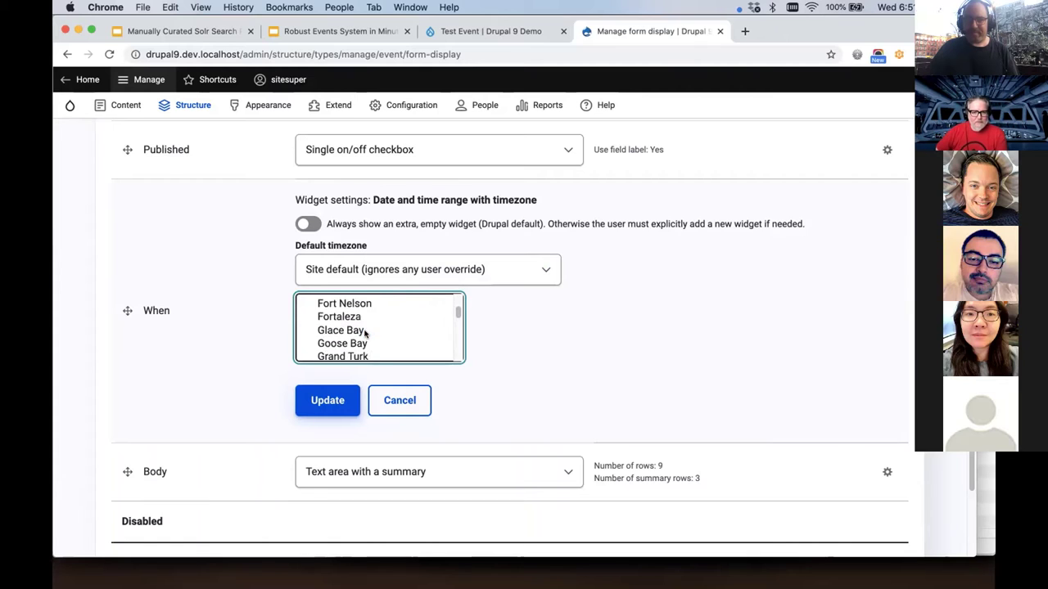
{"action": "scroll", "coordinate": [364, 333], "scroll_direction": "down", "scroll_amount": 6}
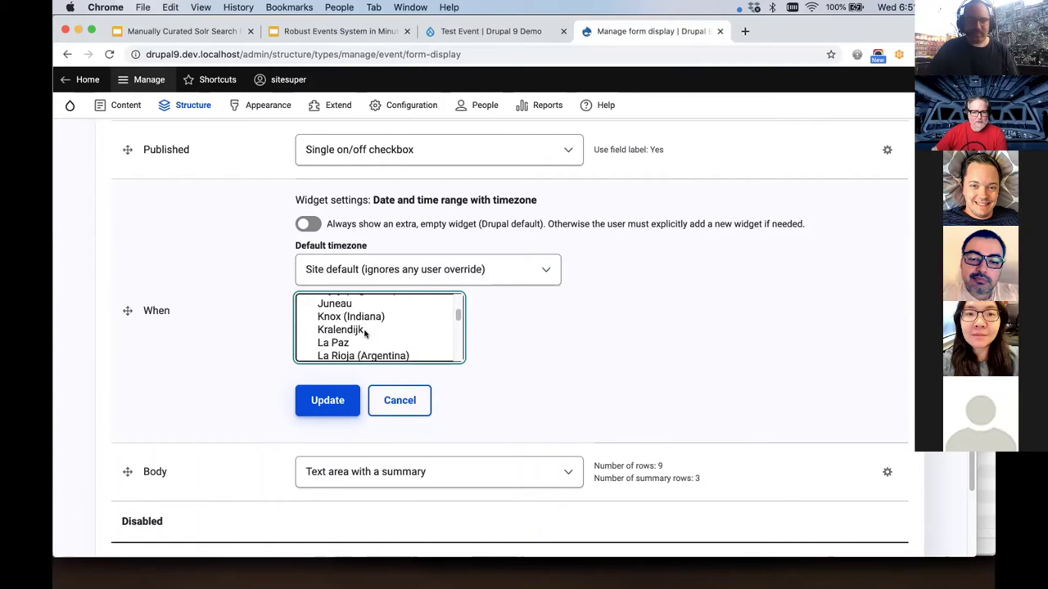
{"action": "left_click", "coordinate": [366, 329]}
{"action": "scroll", "coordinate": [368, 326], "scroll_direction": "down", "scroll_amount": 4}
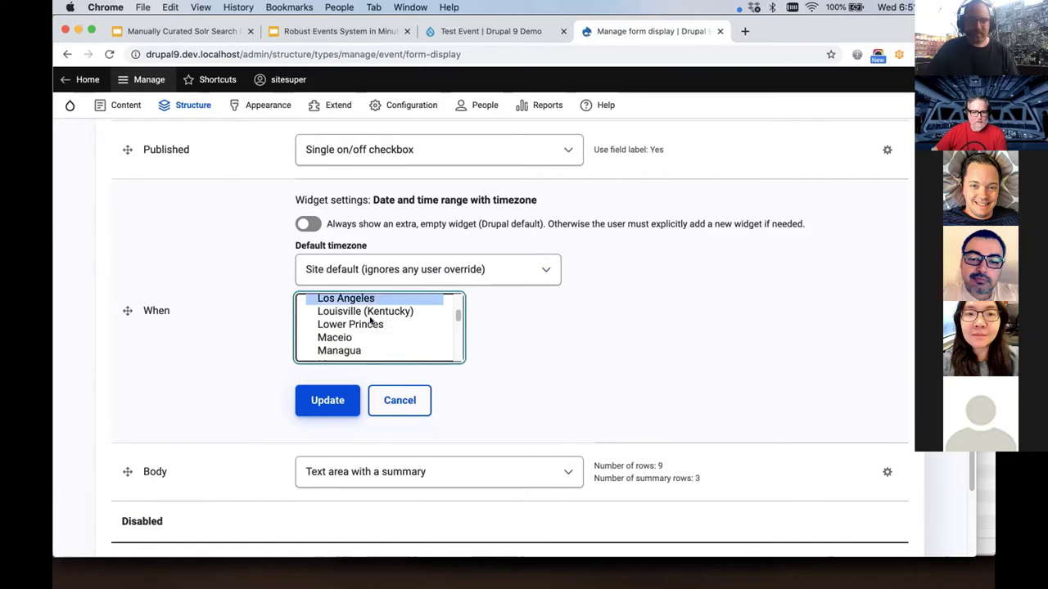
{"action": "scroll", "coordinate": [370, 320], "scroll_direction": "down", "scroll_amount": 4}
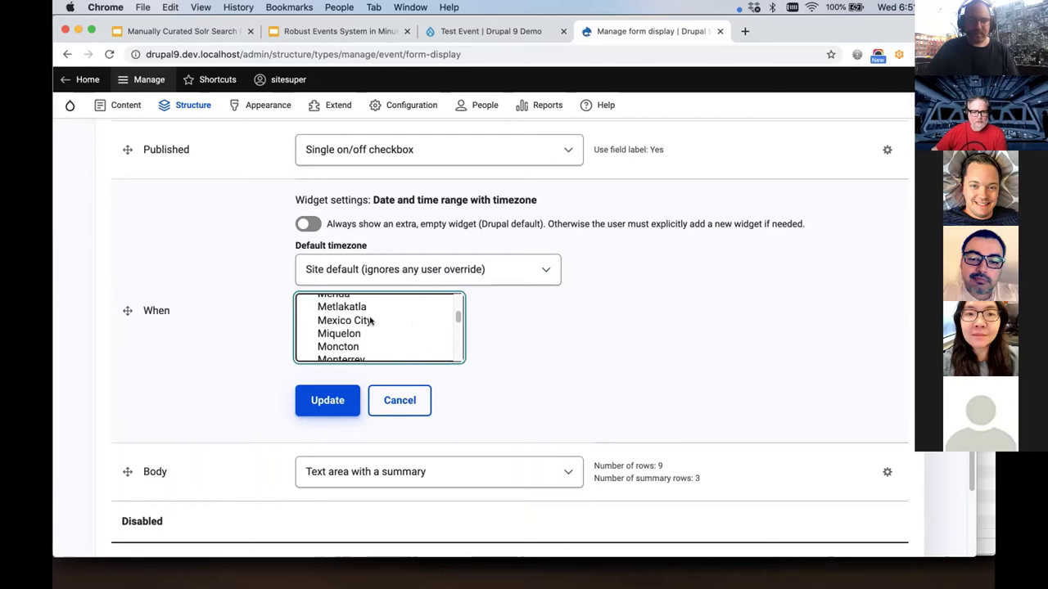
{"action": "scroll", "coordinate": [370, 320], "scroll_direction": "down", "scroll_amount": 2}
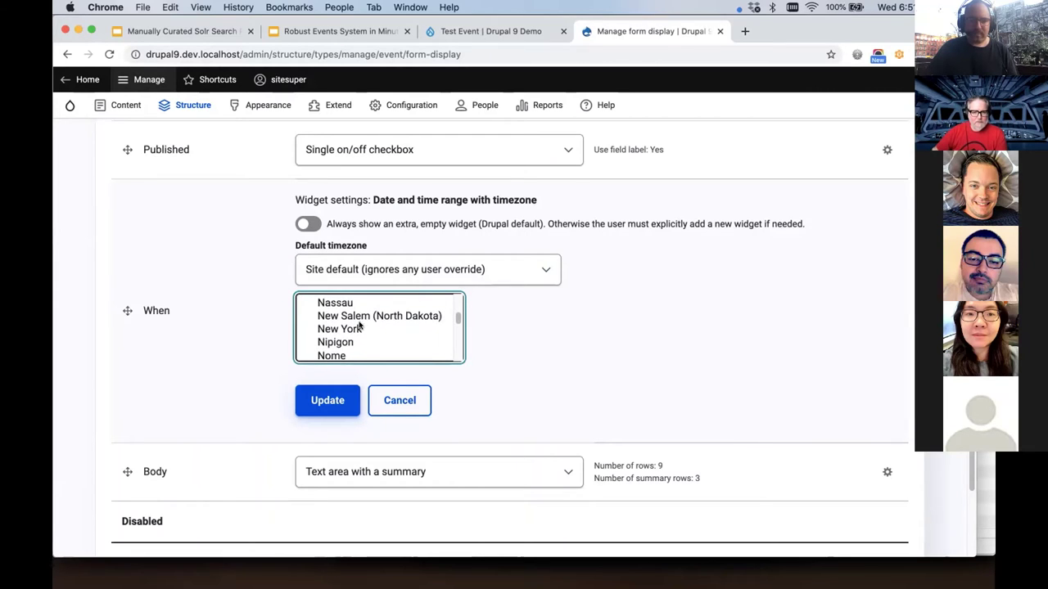
{"action": "left_click", "coordinate": [359, 328]}
Step: Apply the When widget settings, save the Event form display and return to the Test Event page
{"action": "left_click", "coordinate": [327, 400]}
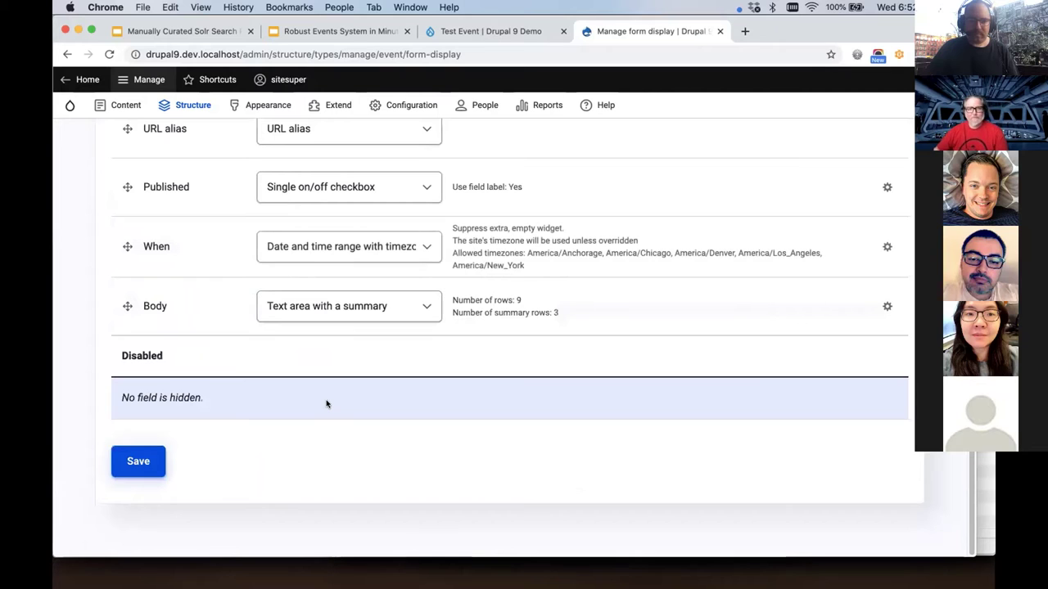
{"action": "left_click", "coordinate": [147, 470]}
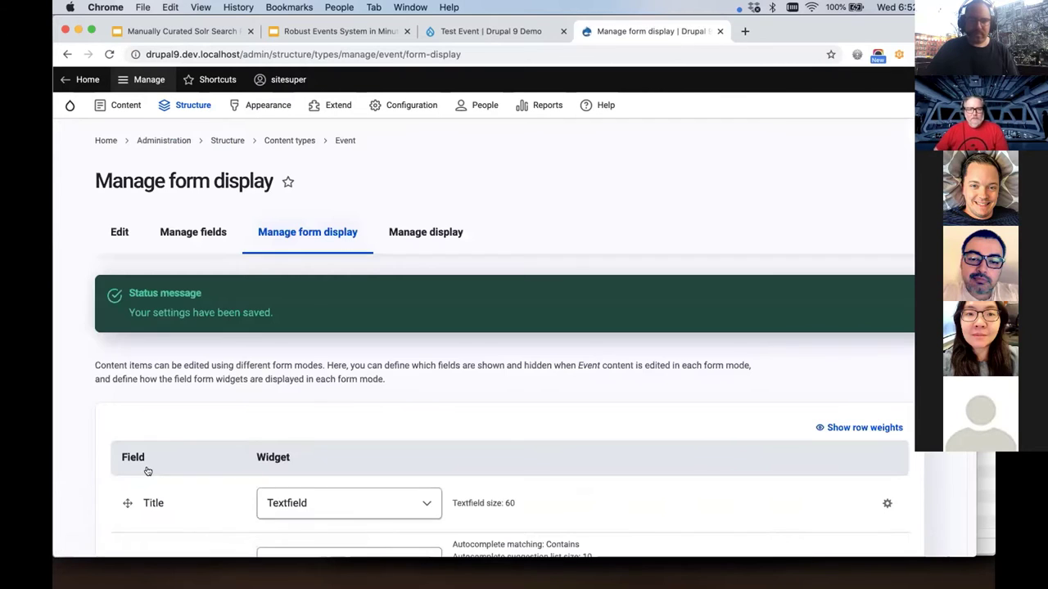
{"action": "left_click", "coordinate": [463, 31]}
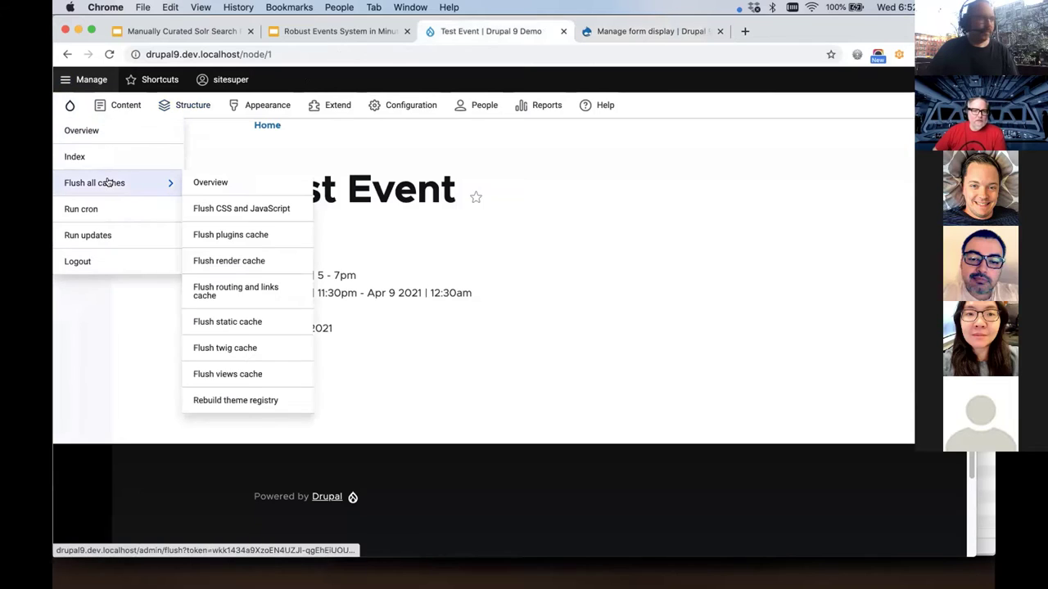
Step: Start a new Event content item and title it "Event with Timezone!"
{"action": "mouse_move", "coordinate": [128, 109]}
{"action": "mouse_move", "coordinate": [139, 151]}
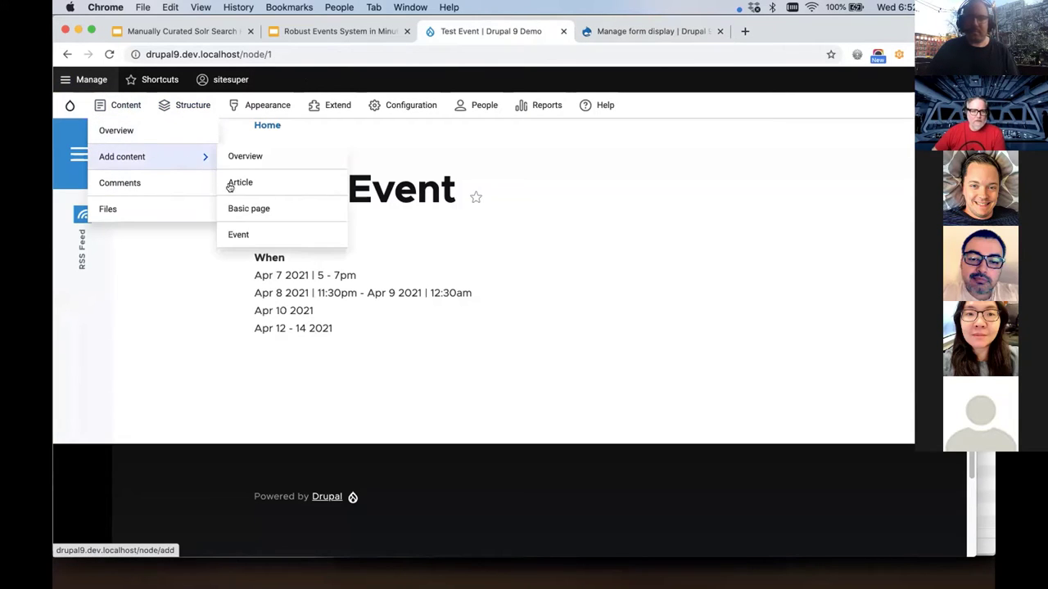
{"action": "left_click", "coordinate": [247, 234]}
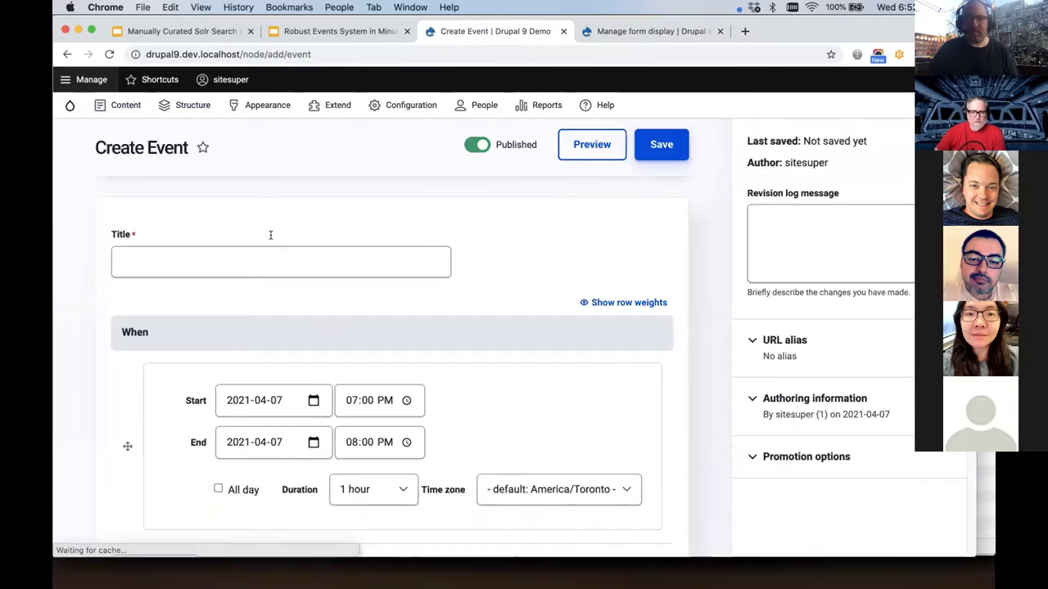
{"action": "left_click", "coordinate": [275, 268]}
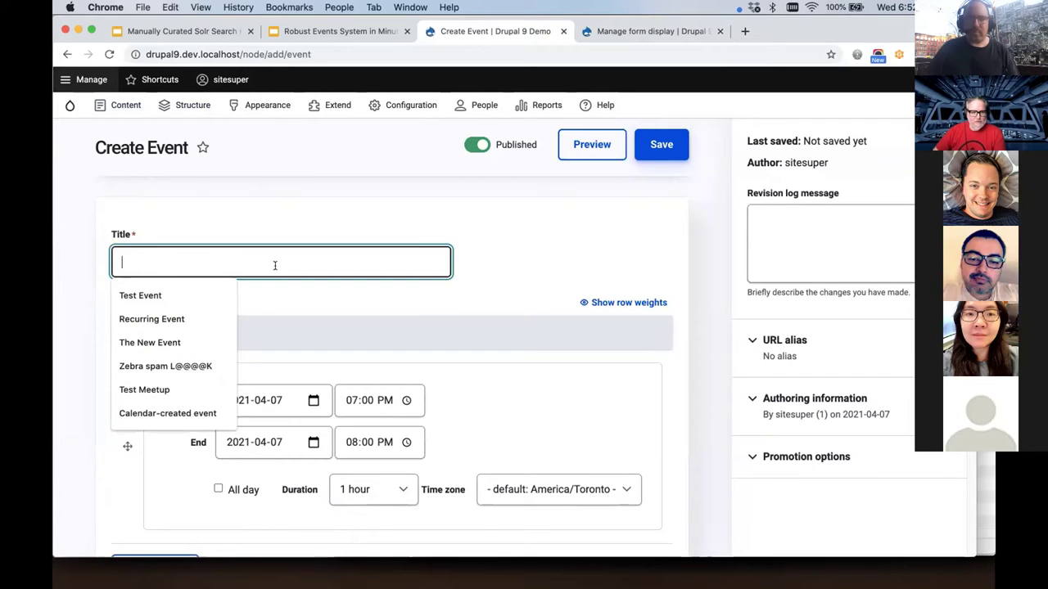
{"action": "type", "text": "Eve"}
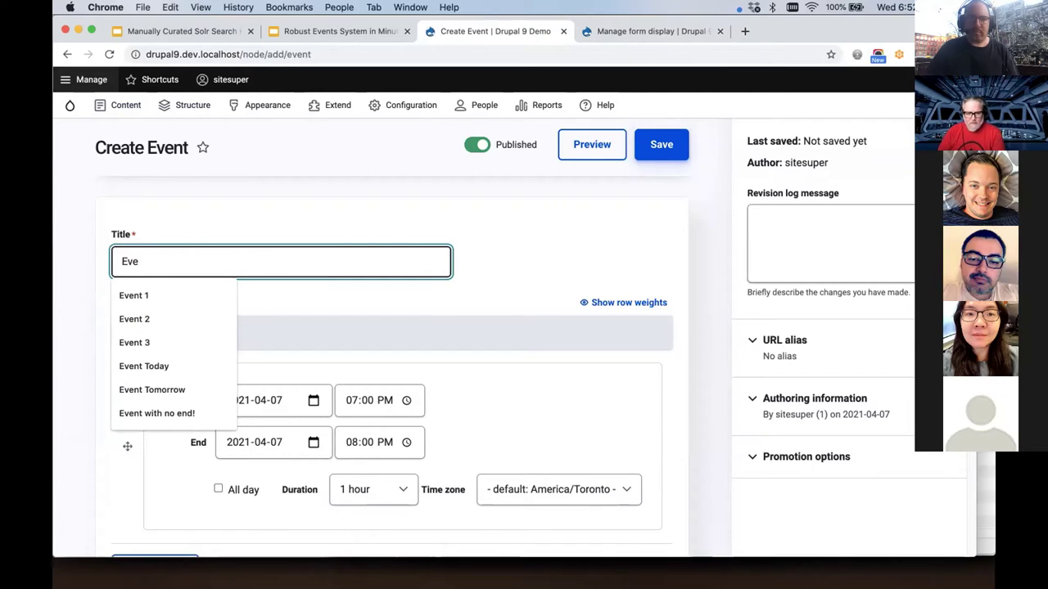
{"action": "type", "text": "nt with Timezone"}
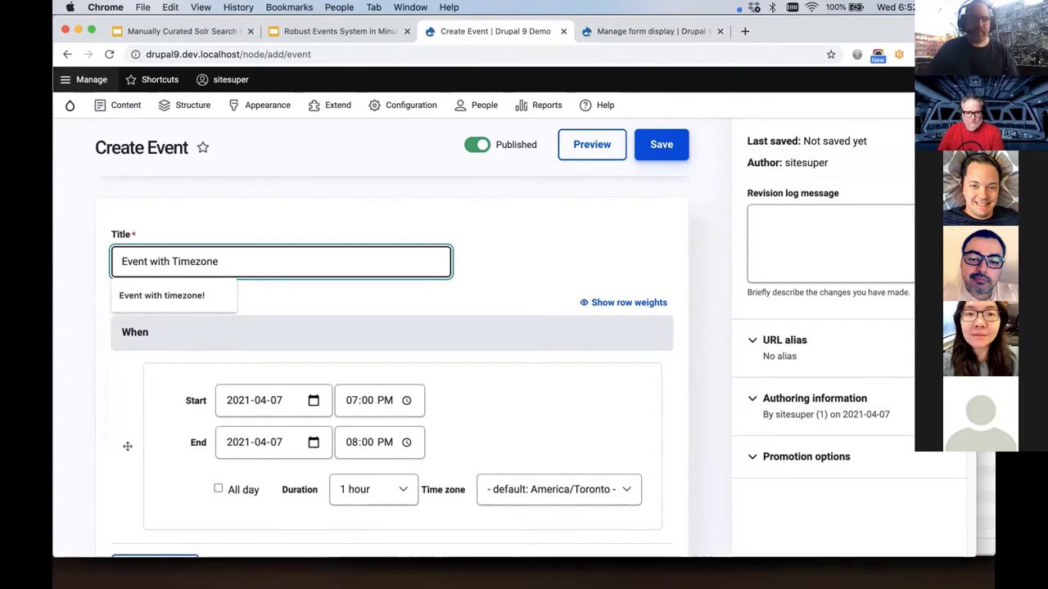
{"action": "left_click", "coordinate": [447, 330]}
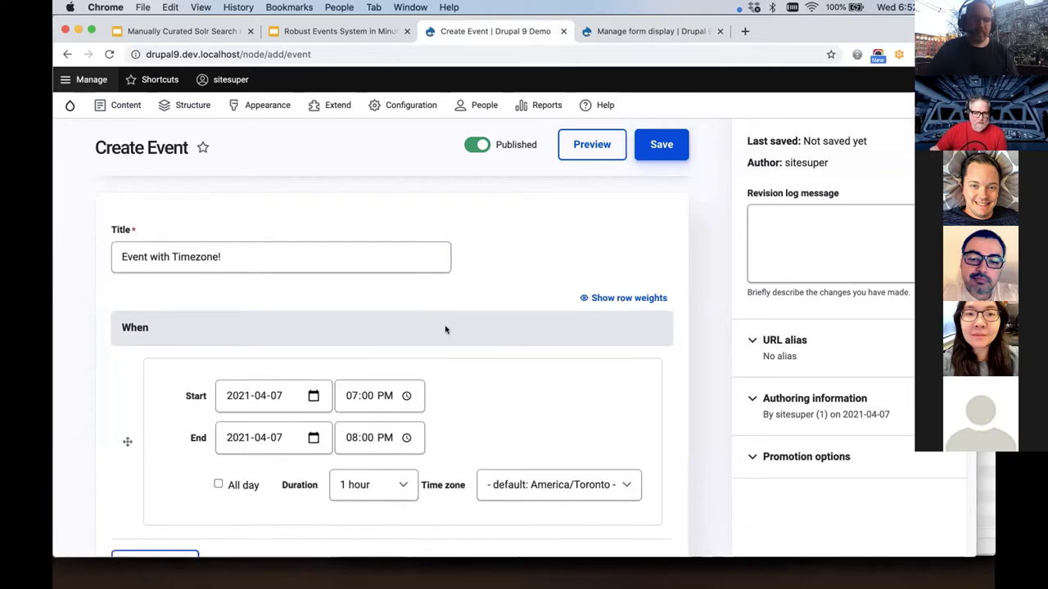
Step: Set the event's time zone to Denver and its start date to 2021-04-04
{"action": "scroll", "coordinate": [529, 397], "scroll_direction": "down", "scroll_amount": 2}
{"action": "left_click", "coordinate": [557, 401]}
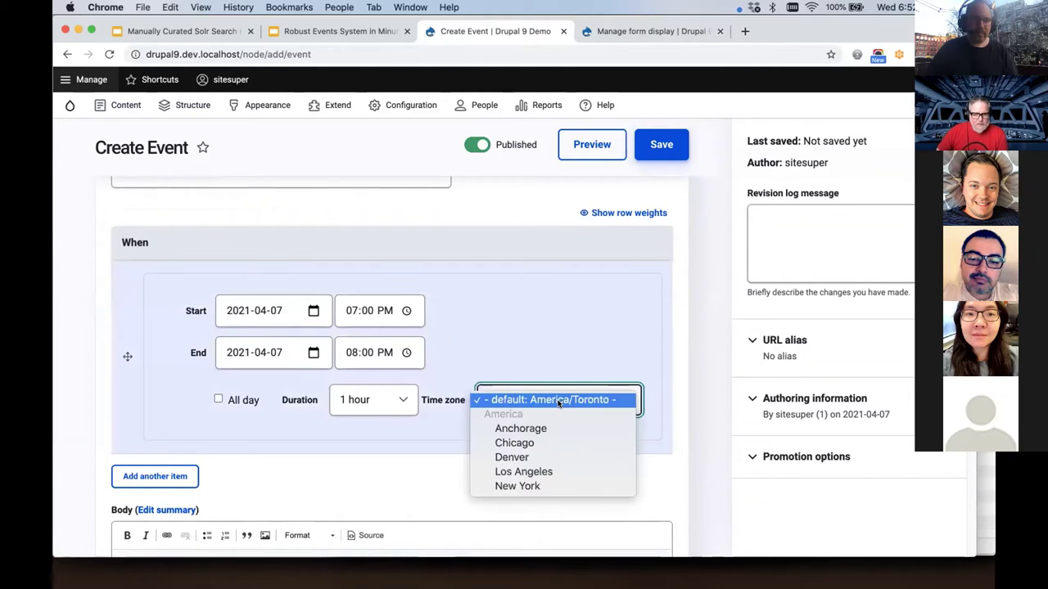
{"action": "left_click", "coordinate": [565, 457]}
{"action": "left_click", "coordinate": [239, 311]}
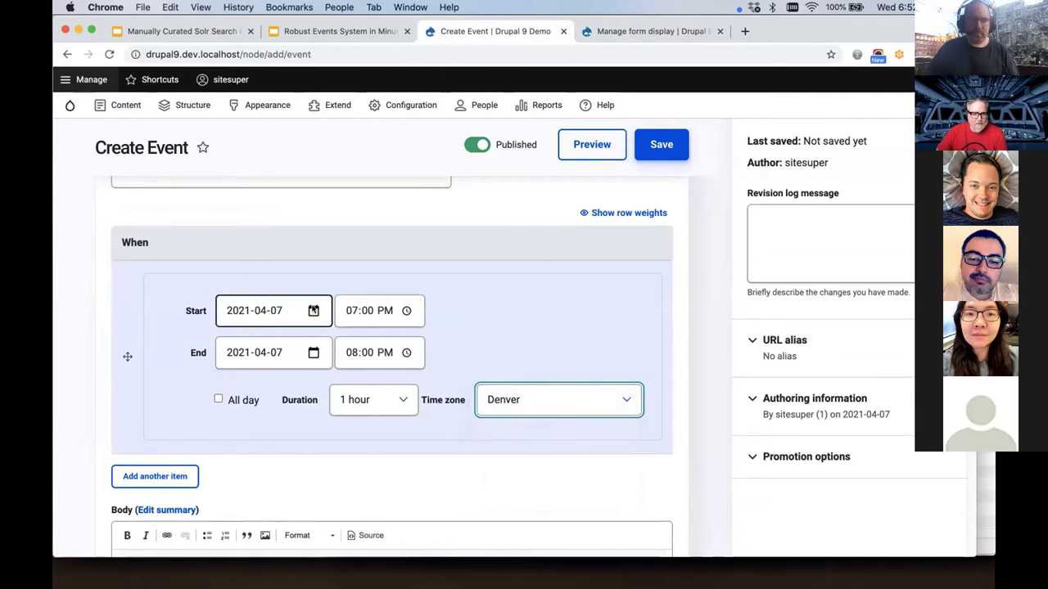
{"action": "left_click", "coordinate": [314, 311]}
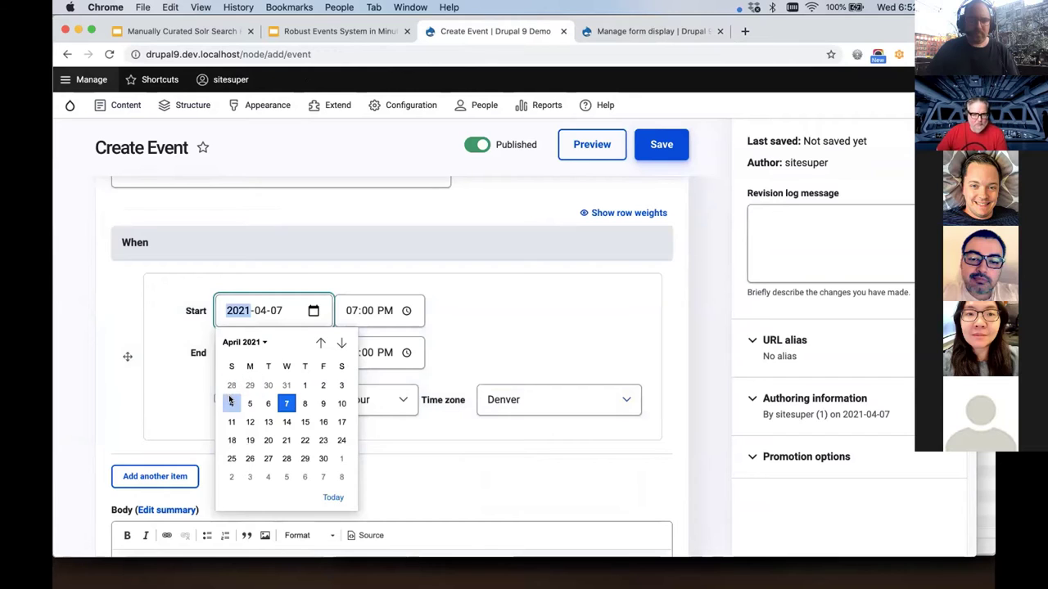
{"action": "left_click", "coordinate": [231, 403]}
Step: Save the new event and view its When date on the published page
{"action": "scroll", "coordinate": [239, 441], "scroll_direction": "down", "scroll_amount": 1}
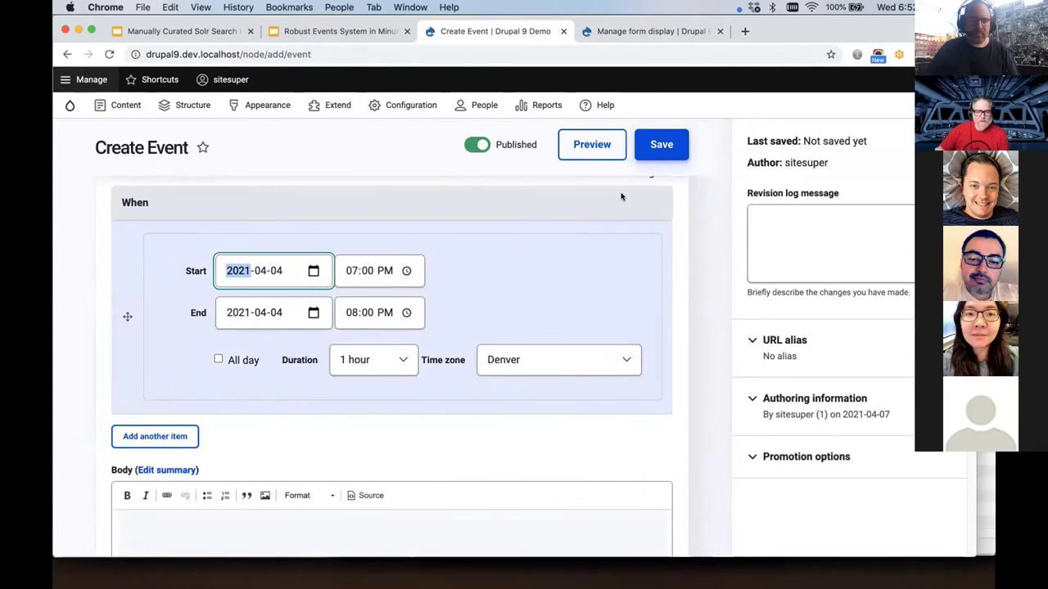
{"action": "left_click", "coordinate": [654, 144]}
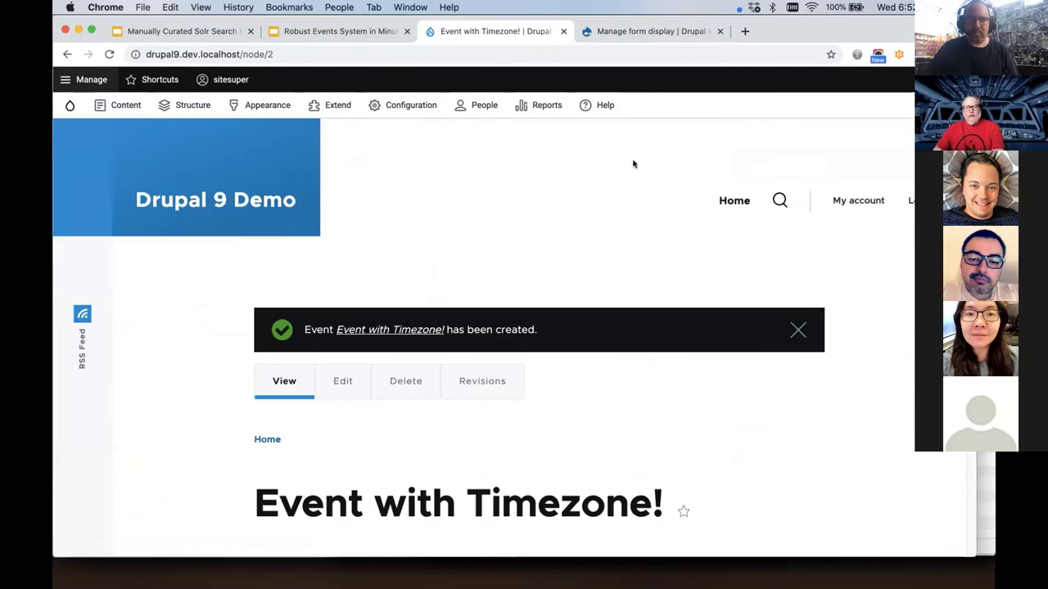
{"action": "scroll", "coordinate": [479, 386], "scroll_direction": "down", "scroll_amount": 5}
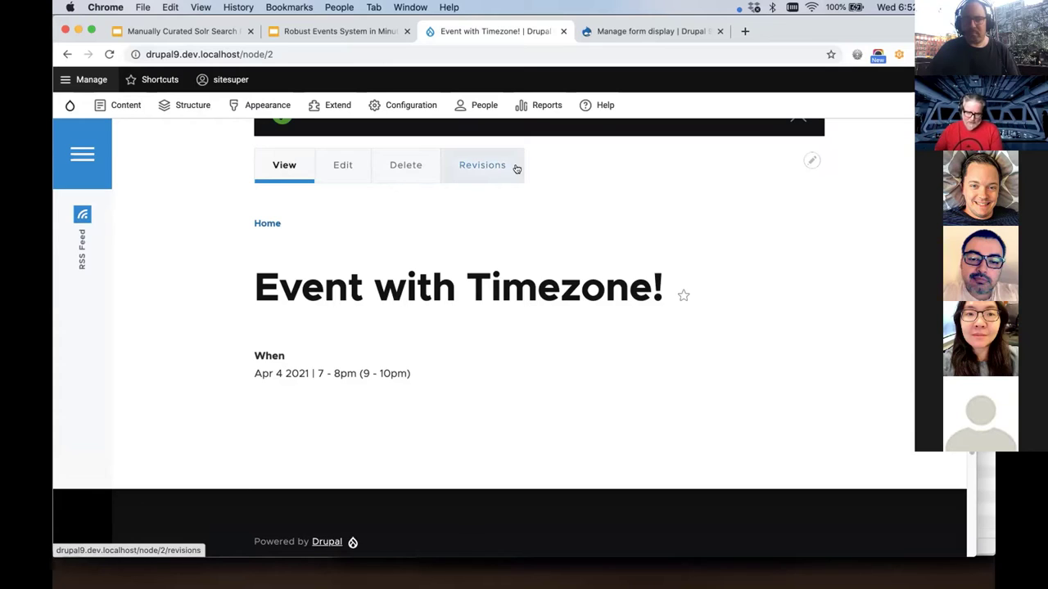
Step: Open the Compact smart date format for editing from the site's regional and language configuration
{"action": "mouse_move", "coordinate": [538, 107]}
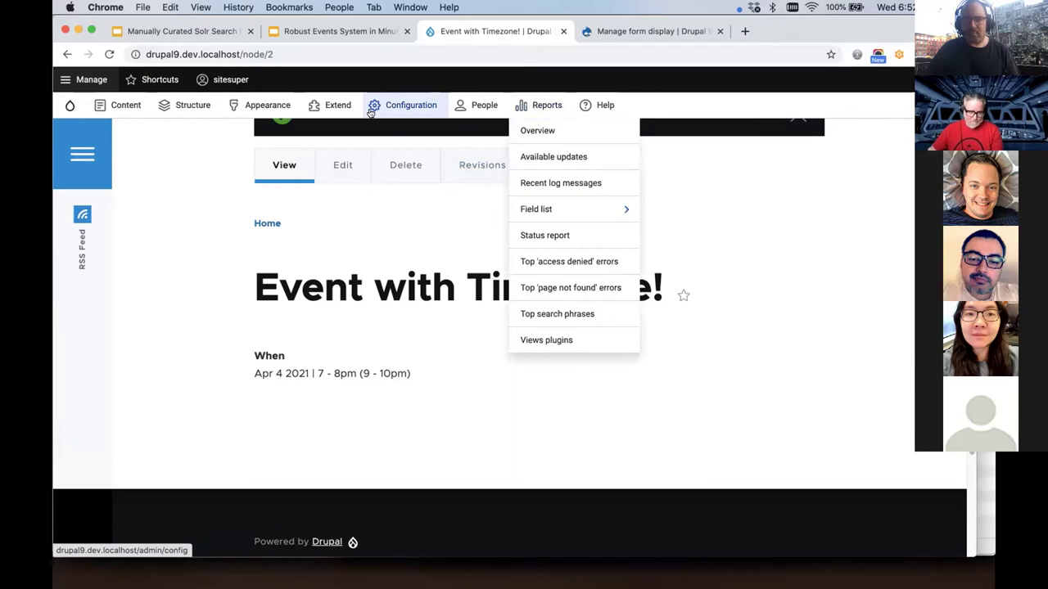
{"action": "mouse_move", "coordinate": [402, 106]}
{"action": "mouse_move", "coordinate": [420, 349]}
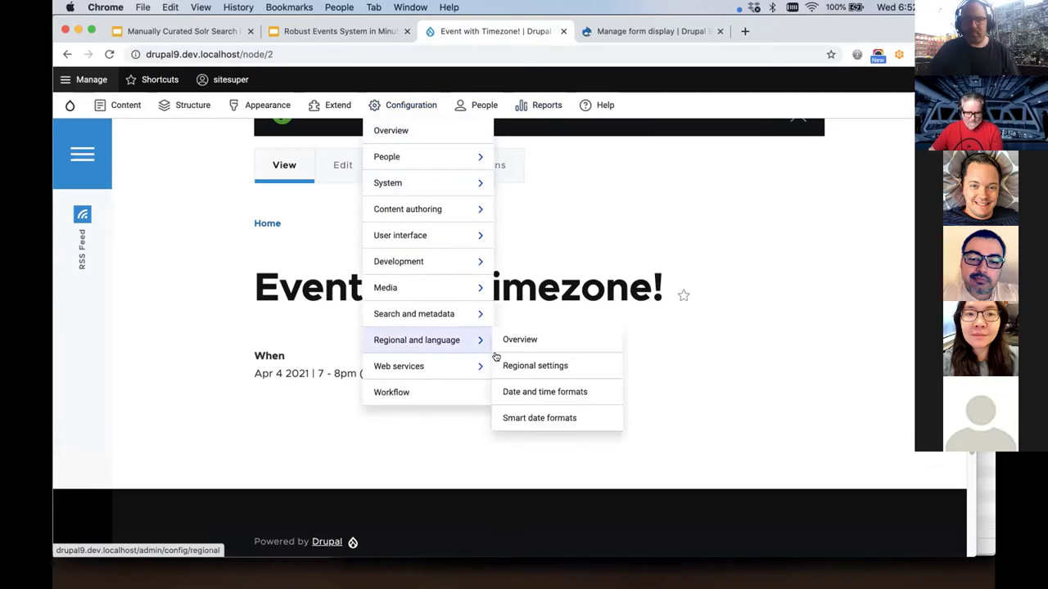
{"action": "left_click", "coordinate": [540, 418]}
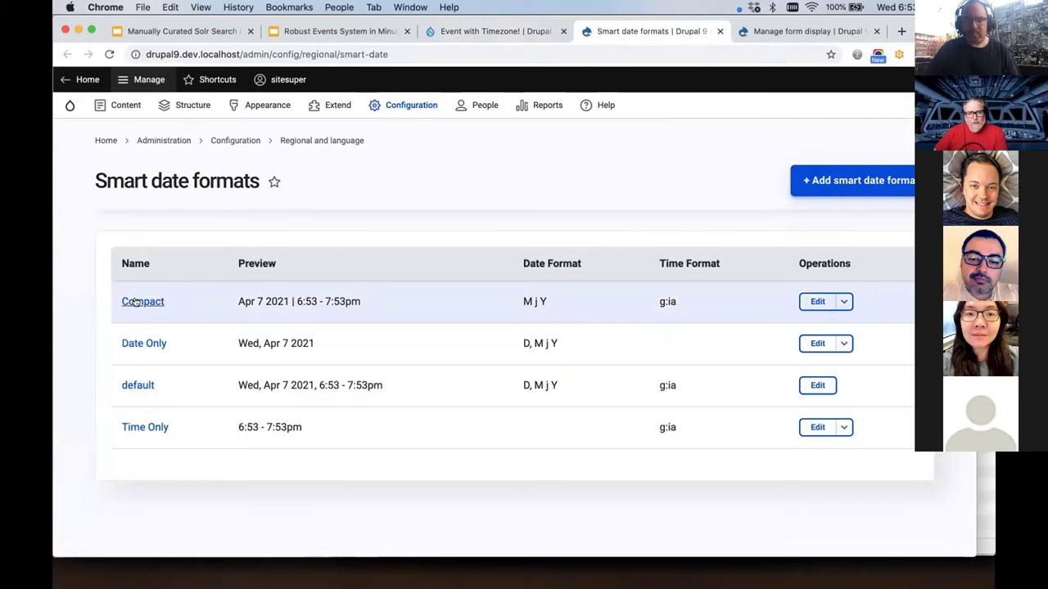
{"action": "left_click", "coordinate": [809, 302]}
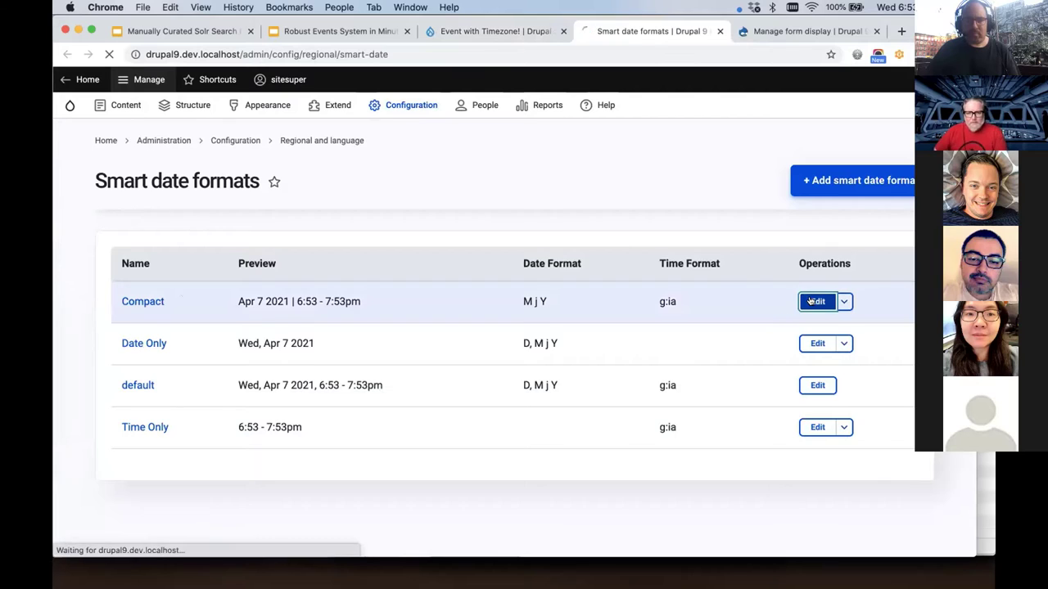
Step: Set the Compact format's PHP time format to "g:ia T" and its on-the-hour time format to "ga T"
{"action": "scroll", "coordinate": [768, 366], "scroll_direction": "down", "scroll_amount": 1}
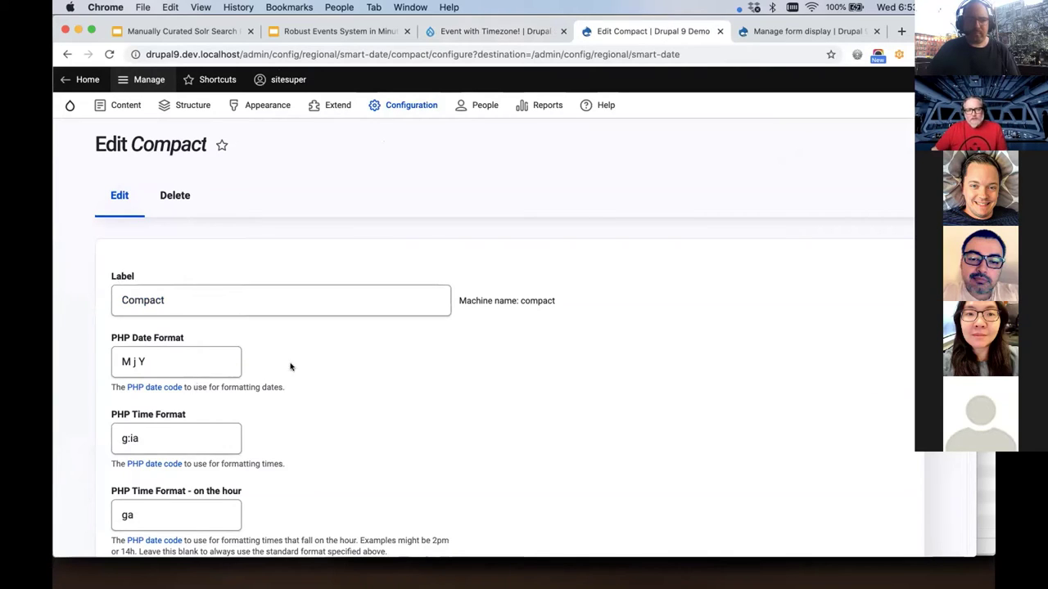
{"action": "left_click", "coordinate": [145, 341]}
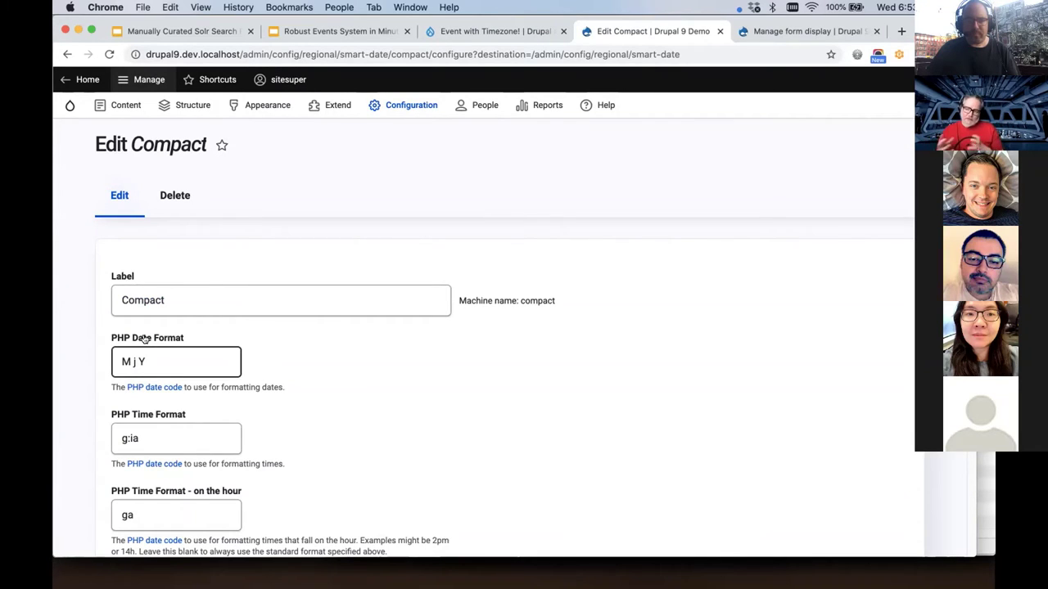
{"action": "scroll", "coordinate": [147, 338], "scroll_direction": "down", "scroll_amount": 2}
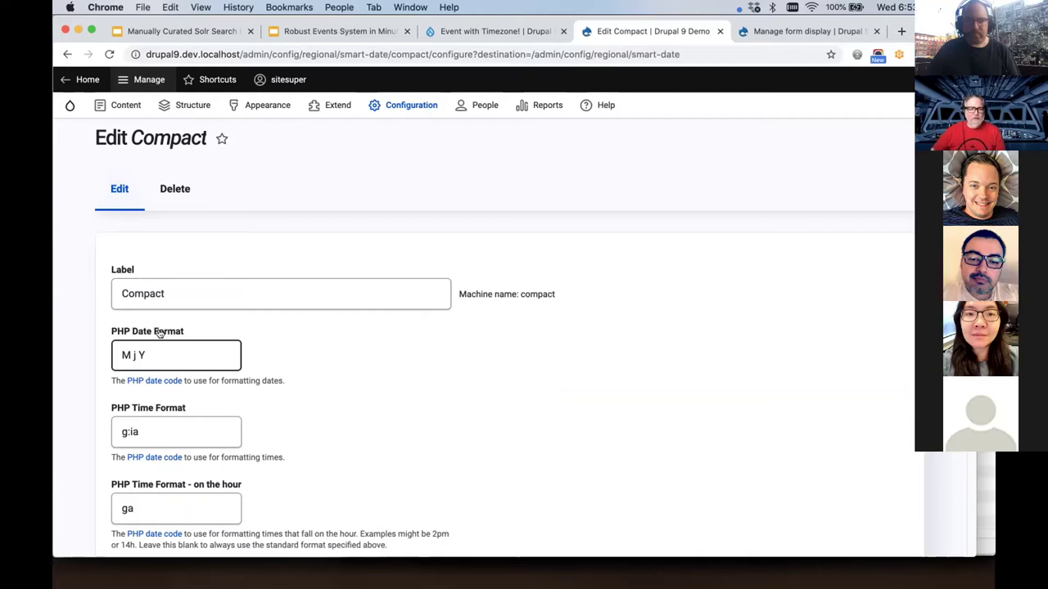
{"action": "scroll", "coordinate": [160, 329], "scroll_direction": "down", "scroll_amount": 1}
{"action": "left_click", "coordinate": [156, 373]}
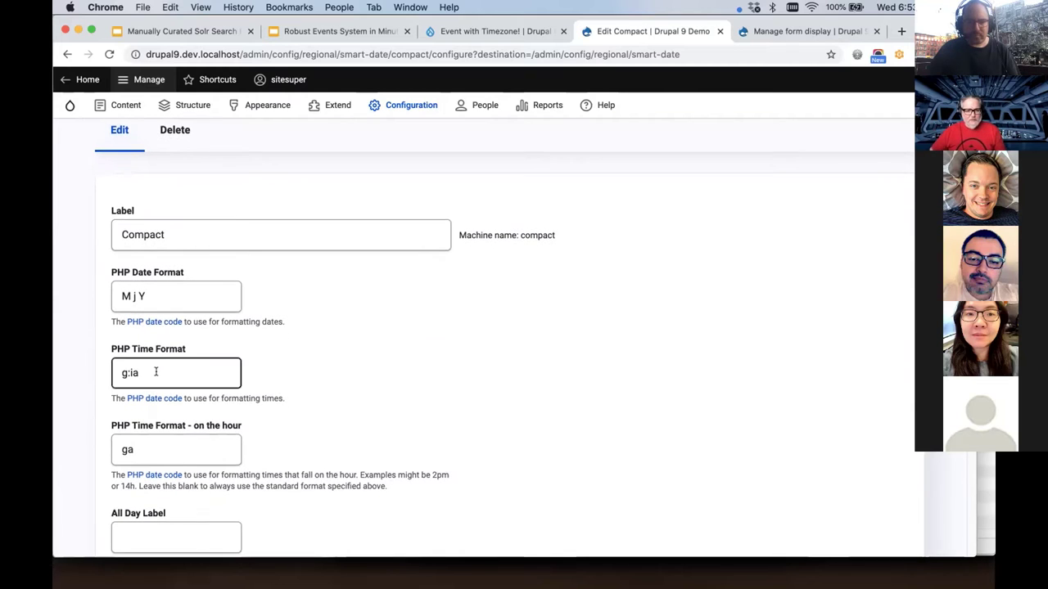
{"action": "left_click", "coordinate": [149, 404]}
{"action": "left_click", "coordinate": [150, 446]}
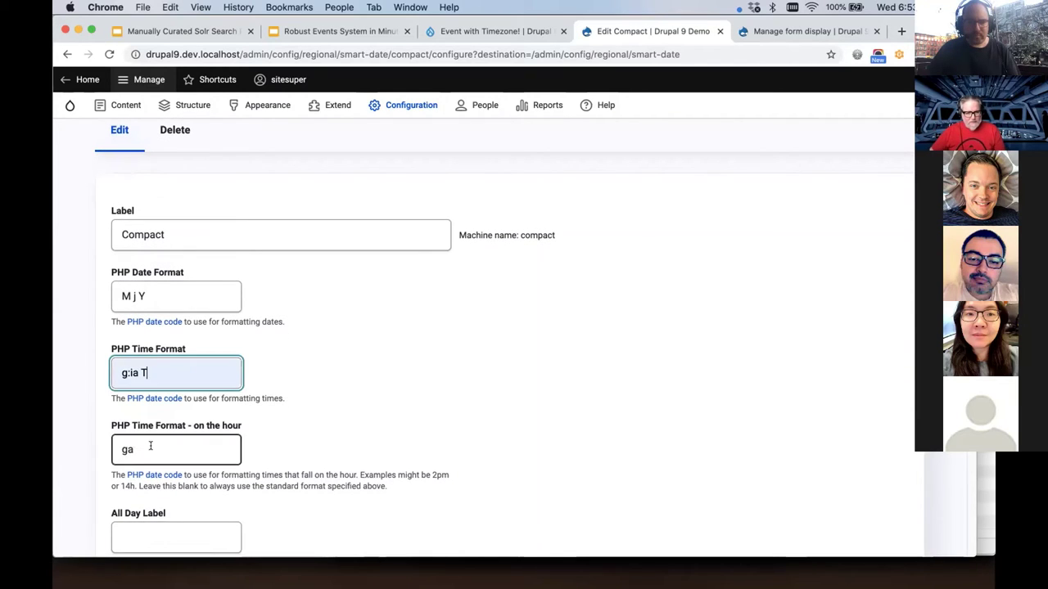
{"action": "left_click", "coordinate": [148, 487]}
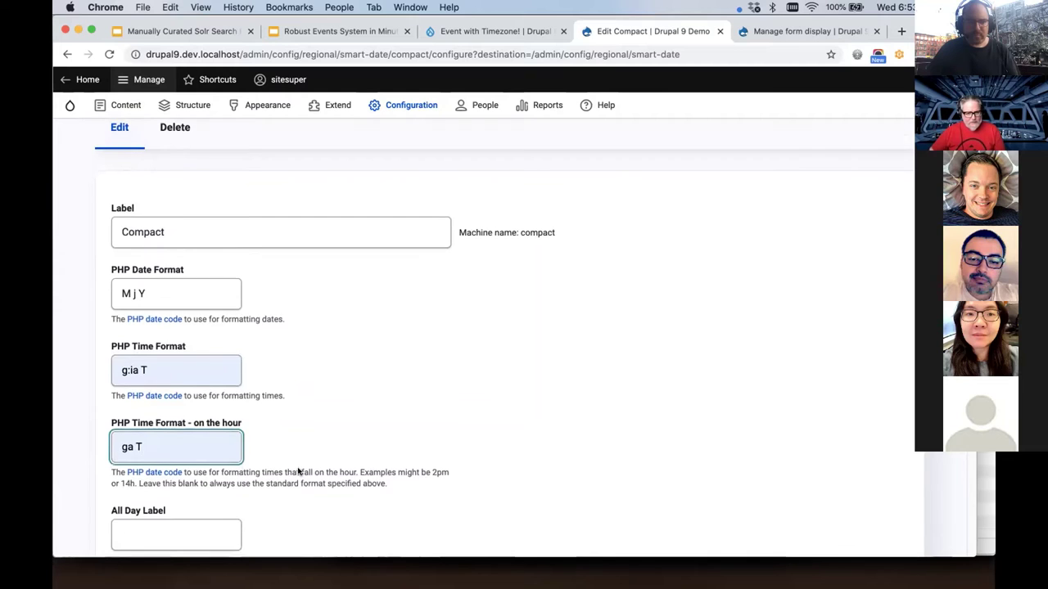
Step: Review the Compact format's remaining options, including separator, join, part order and site time display, and save the format
{"action": "scroll", "coordinate": [299, 472], "scroll_direction": "down", "scroll_amount": 5}
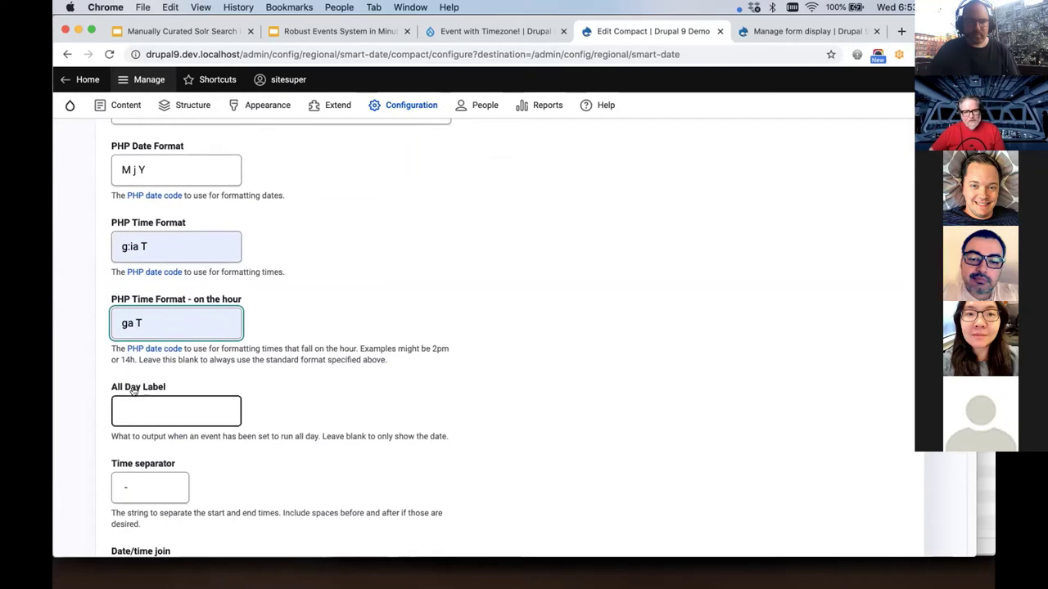
{"action": "scroll", "coordinate": [245, 391], "scroll_direction": "down", "scroll_amount": 4}
{"action": "left_click", "coordinate": [150, 368]}
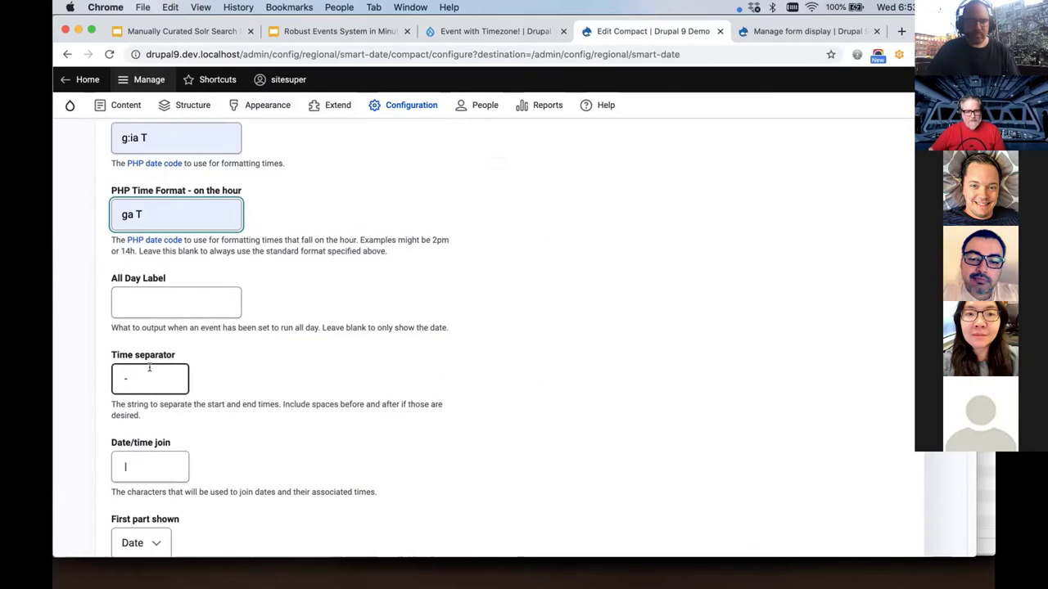
{"action": "left_click", "coordinate": [182, 456]}
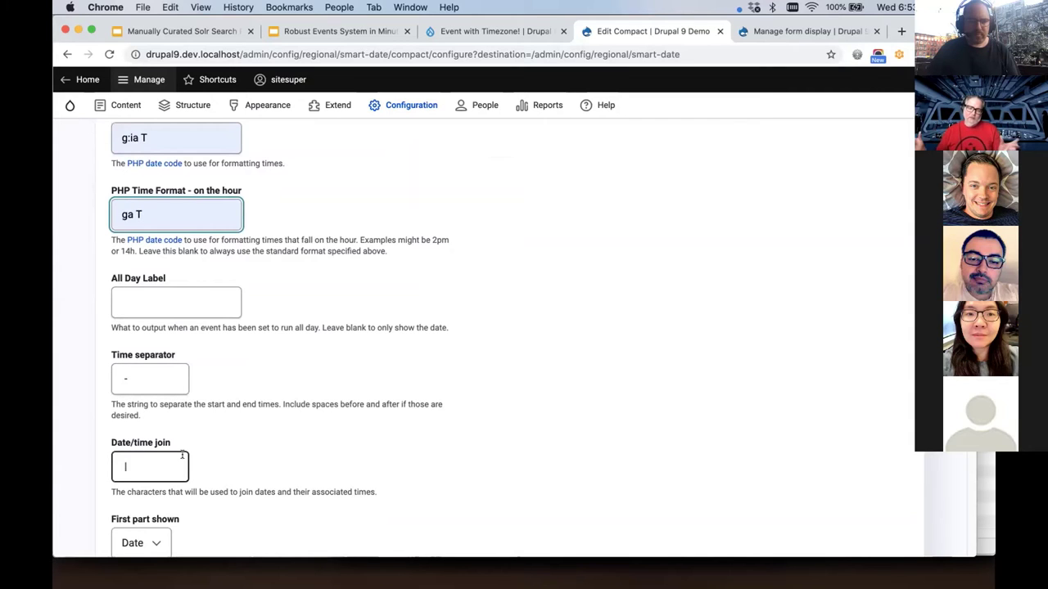
{"action": "scroll", "coordinate": [141, 508], "scroll_direction": "down", "scroll_amount": 7}
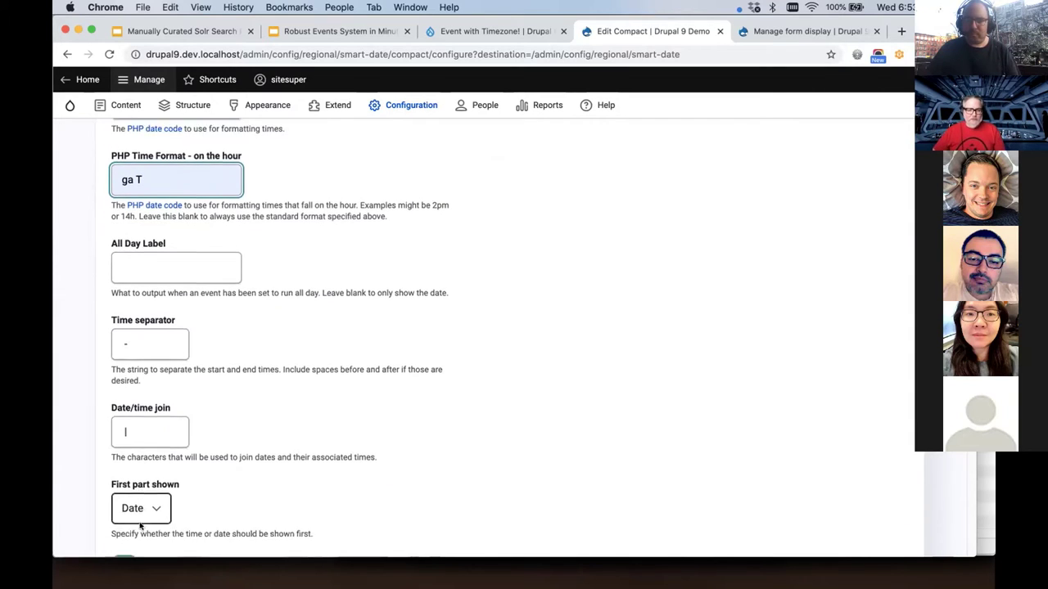
{"action": "scroll", "coordinate": [139, 538], "scroll_direction": "down", "scroll_amount": 1}
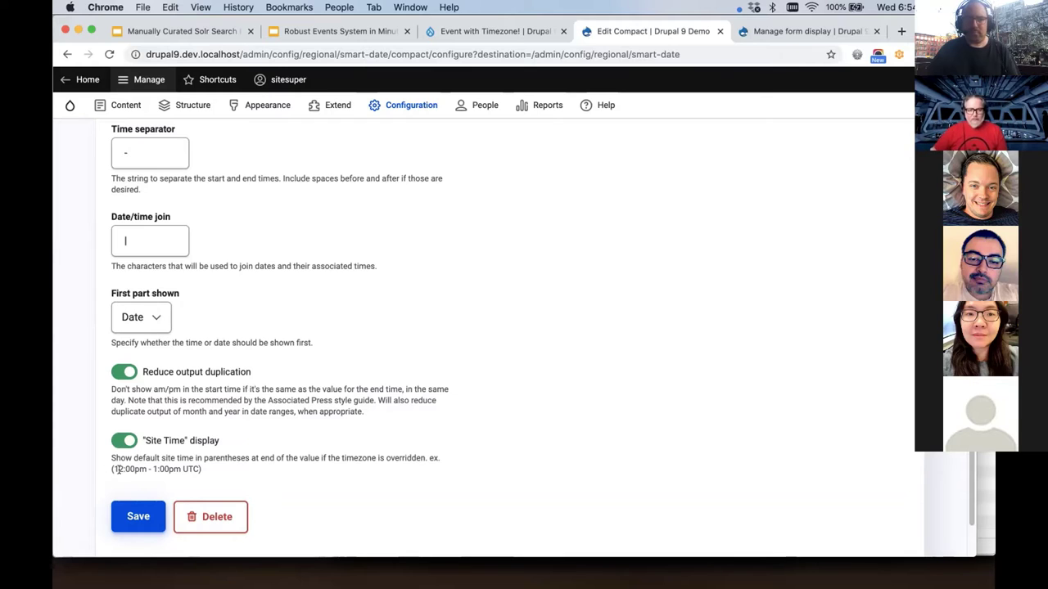
{"action": "left_click", "coordinate": [133, 514]}
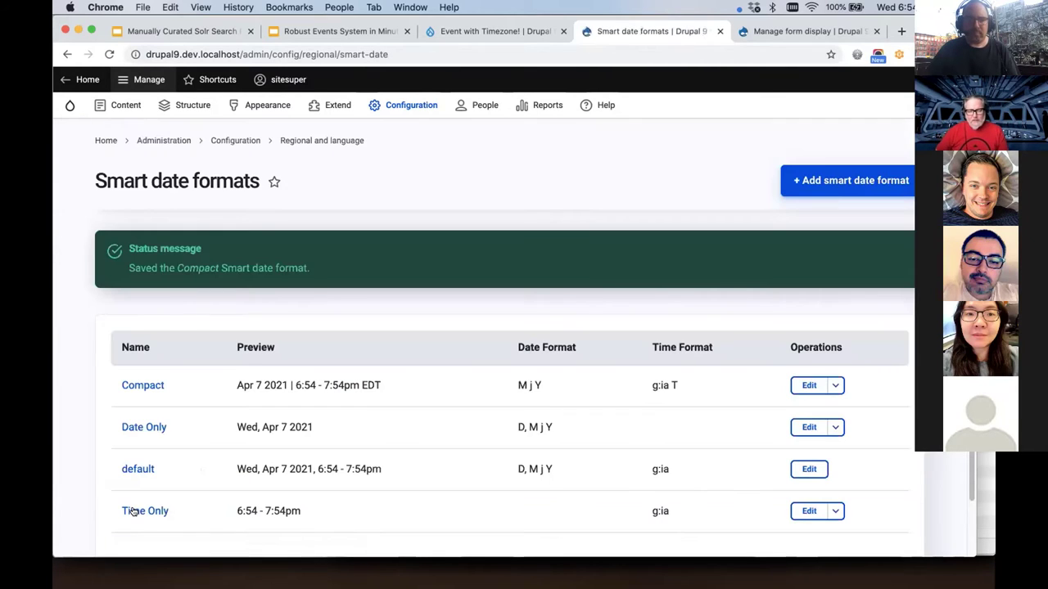
Step: Reload the "Event with Timezone!" page to check its date, and switch to the Google Slides presentation's Recurring Events slide
{"action": "left_click", "coordinate": [508, 31]}
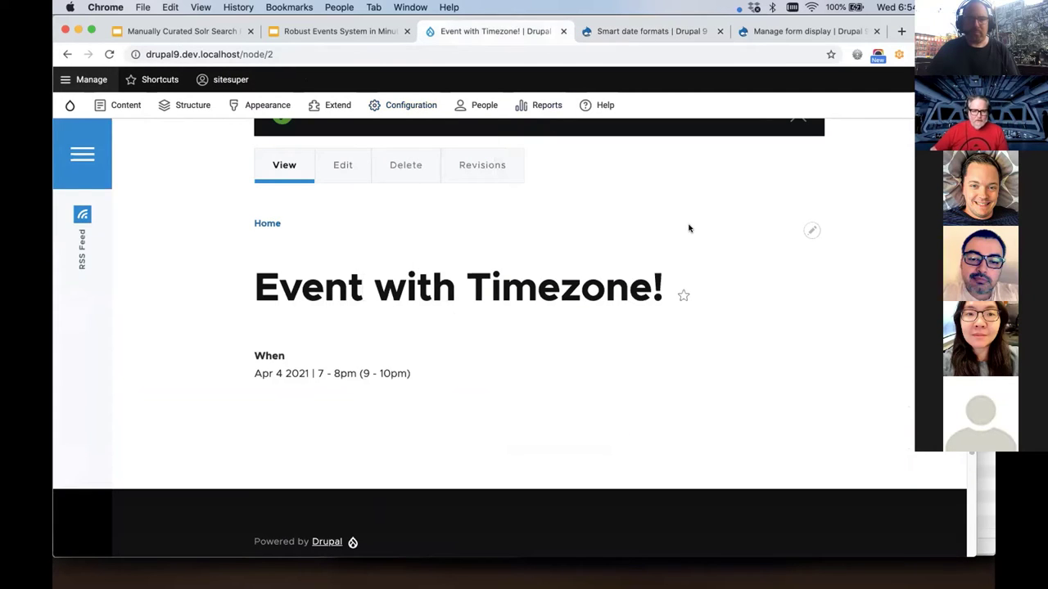
{"action": "key", "text": "super+r"}
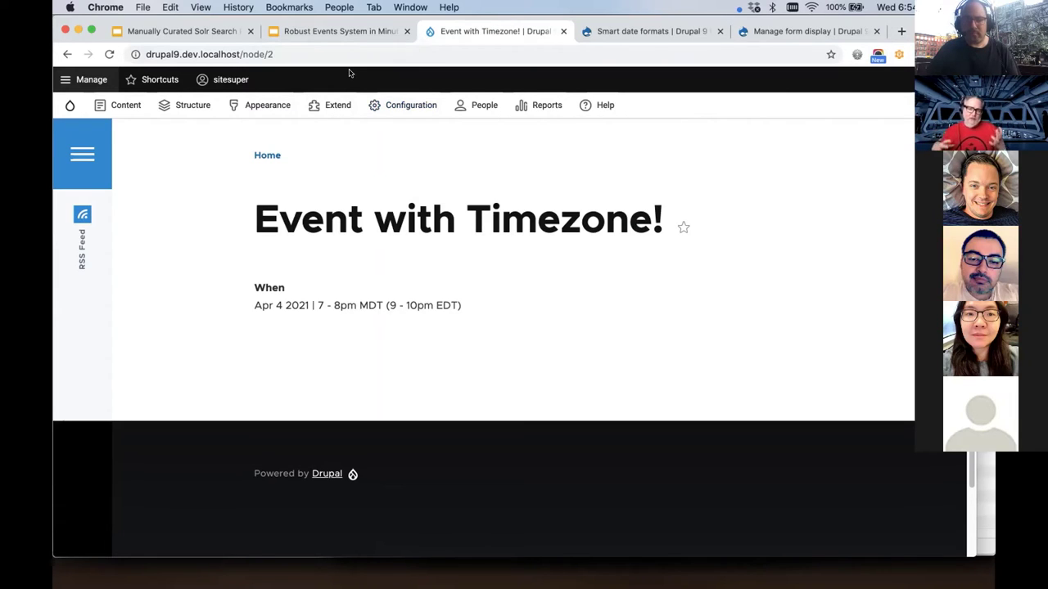
{"action": "left_click", "coordinate": [343, 33]}
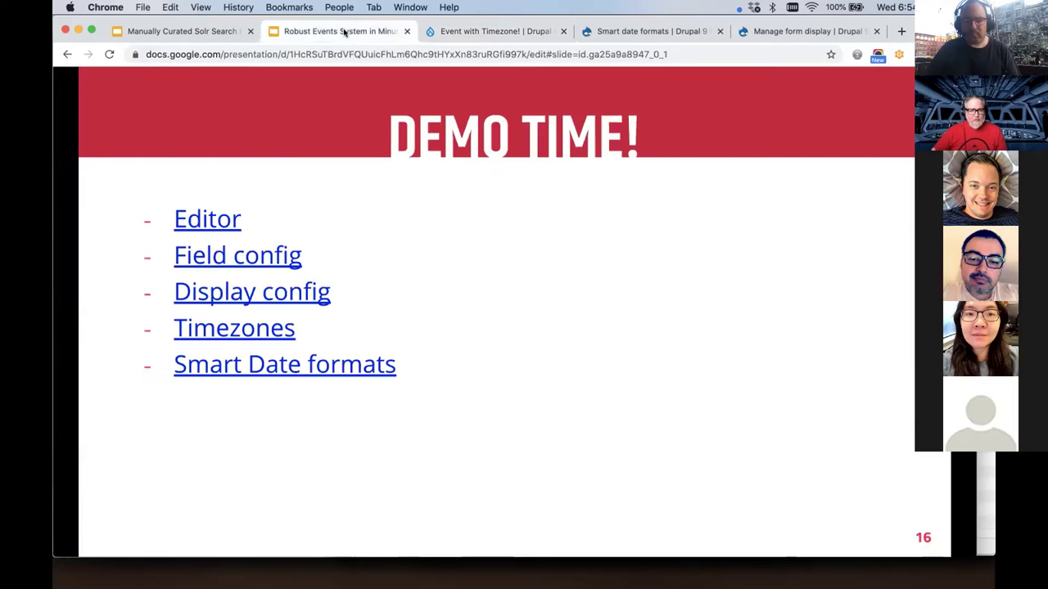
{"action": "key", "text": "Right"}
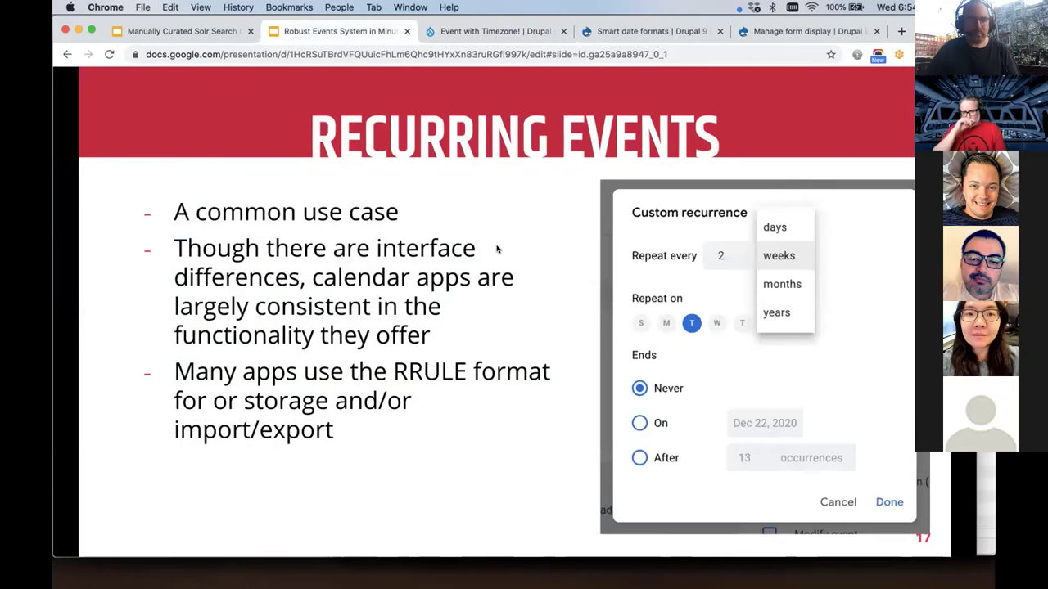
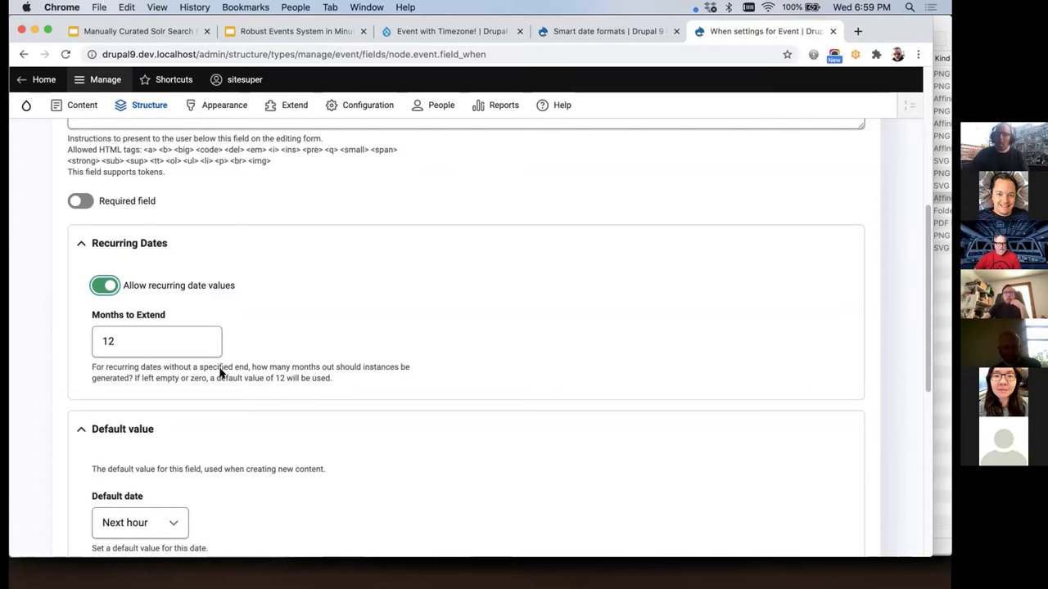
Step: Check the When field's default date options and add 0|None as the first allowed duration increment
{"action": "scroll", "coordinate": [220, 373], "scroll_direction": "down", "scroll_amount": 3}
{"action": "scroll", "coordinate": [220, 372], "scroll_direction": "down", "scroll_amount": 2}
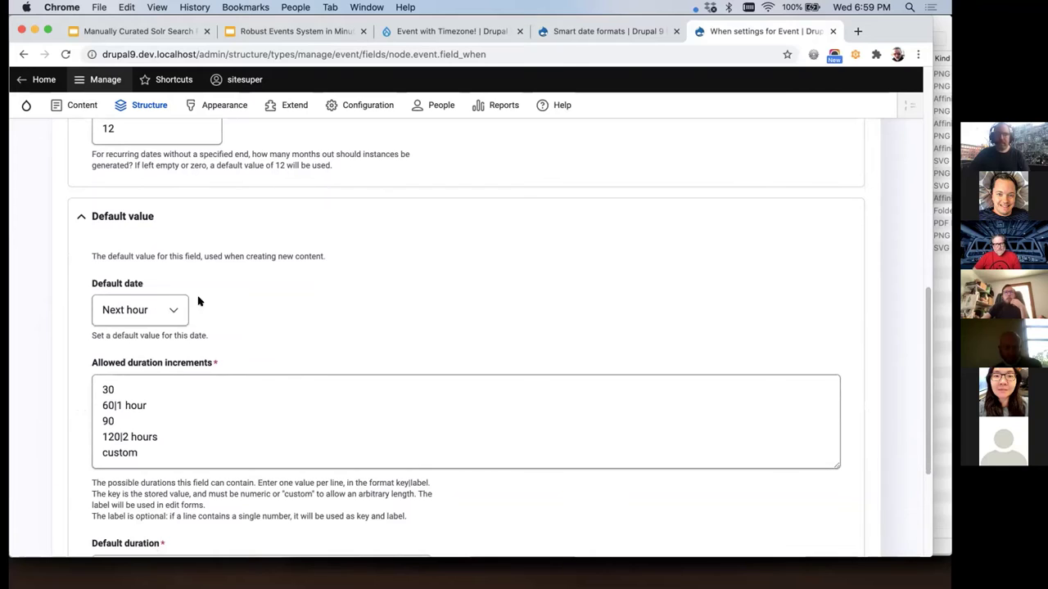
{"action": "left_click", "coordinate": [160, 314]}
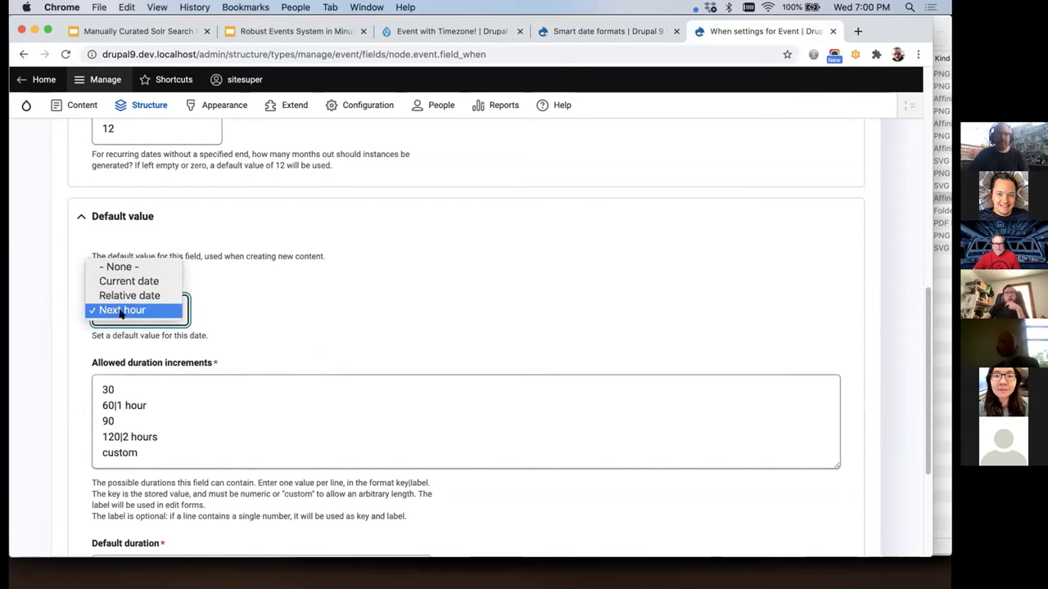
{"action": "left_click", "coordinate": [277, 321]}
{"action": "scroll", "coordinate": [273, 335], "scroll_direction": "down", "scroll_amount": 5}
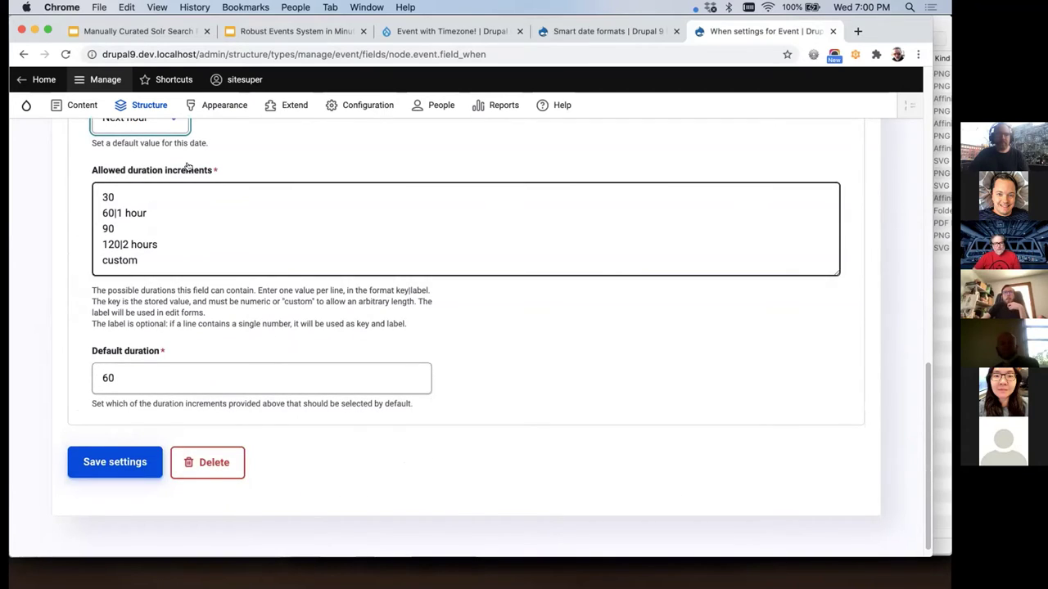
{"action": "left_click", "coordinate": [98, 197]}
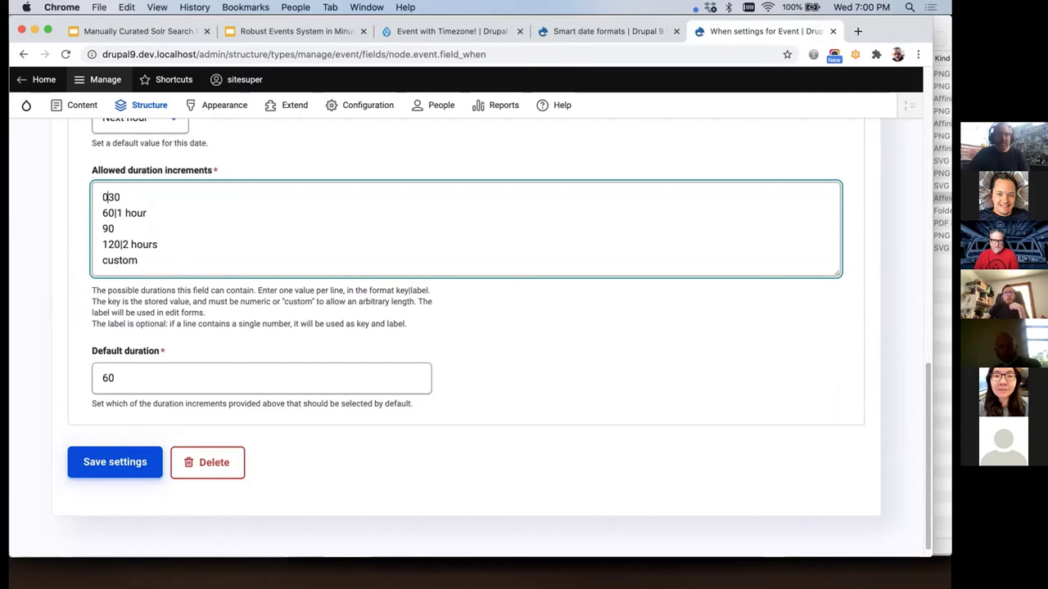
{"action": "type", "text": "0"}
{"action": "key", "text": "Return"}
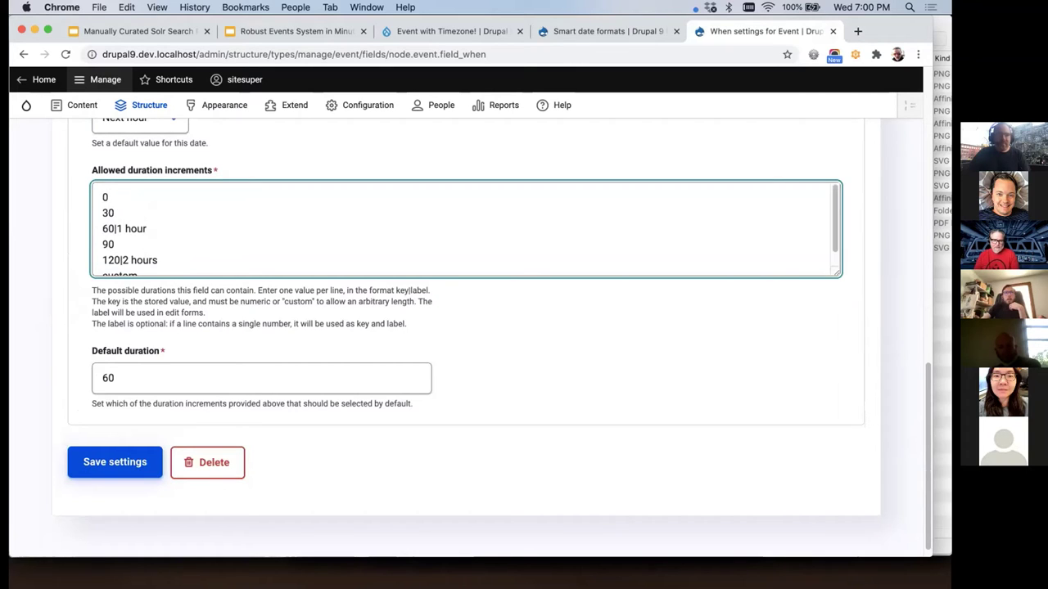
{"action": "left_click", "coordinate": [191, 190]}
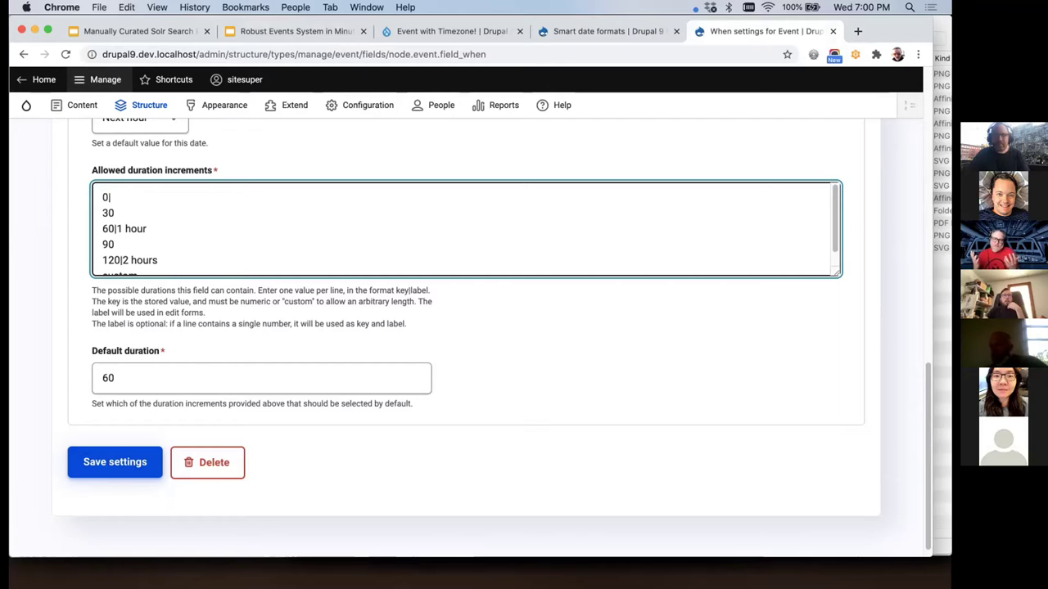
{"action": "type", "text": "|None"}
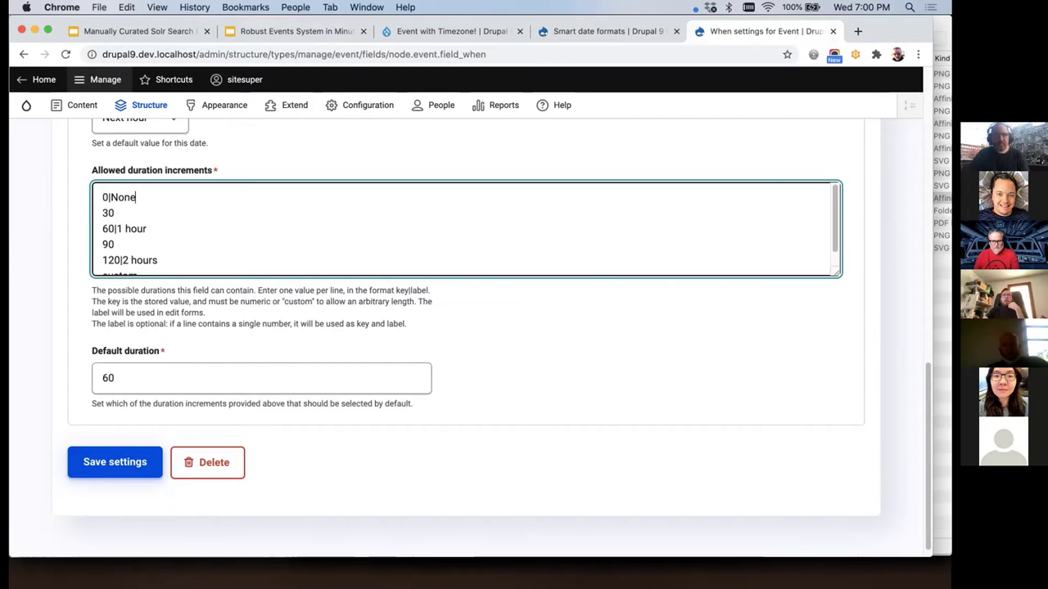
Step: Add the allowed duration increment 180|3 hours after the 2 hours entry
{"action": "scroll", "coordinate": [243, 239], "scroll_direction": "down", "scroll_amount": 1}
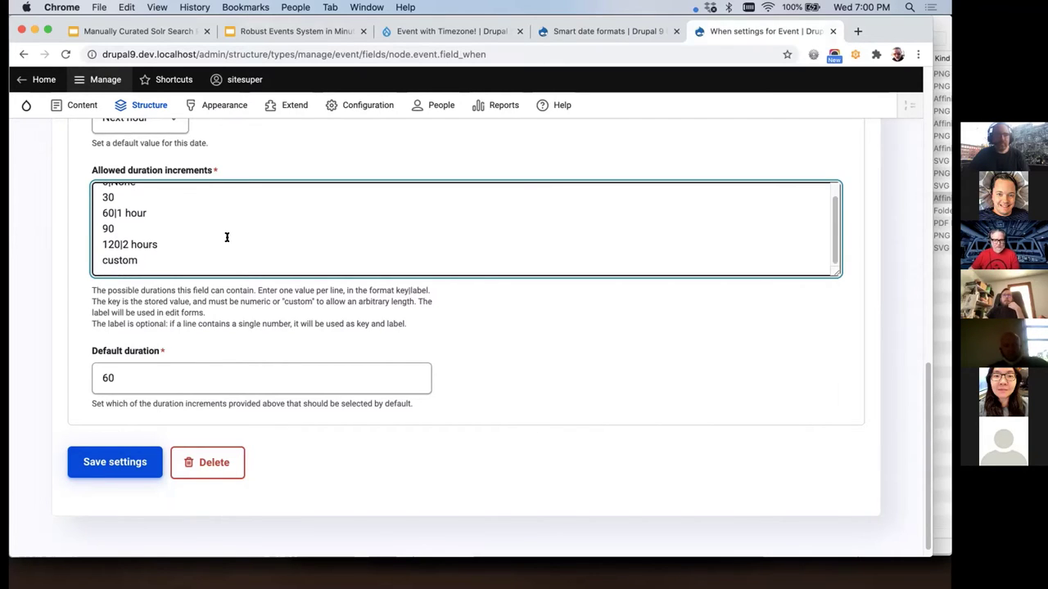
{"action": "left_click", "coordinate": [227, 238]}
{"action": "key", "text": "Return"}
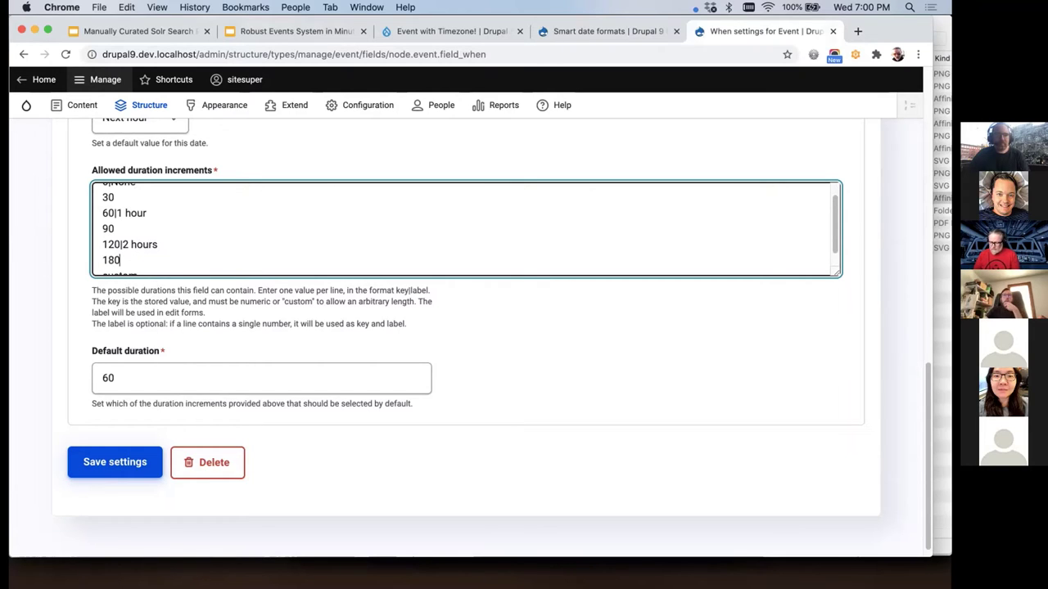
{"action": "type", "text": "180|"}
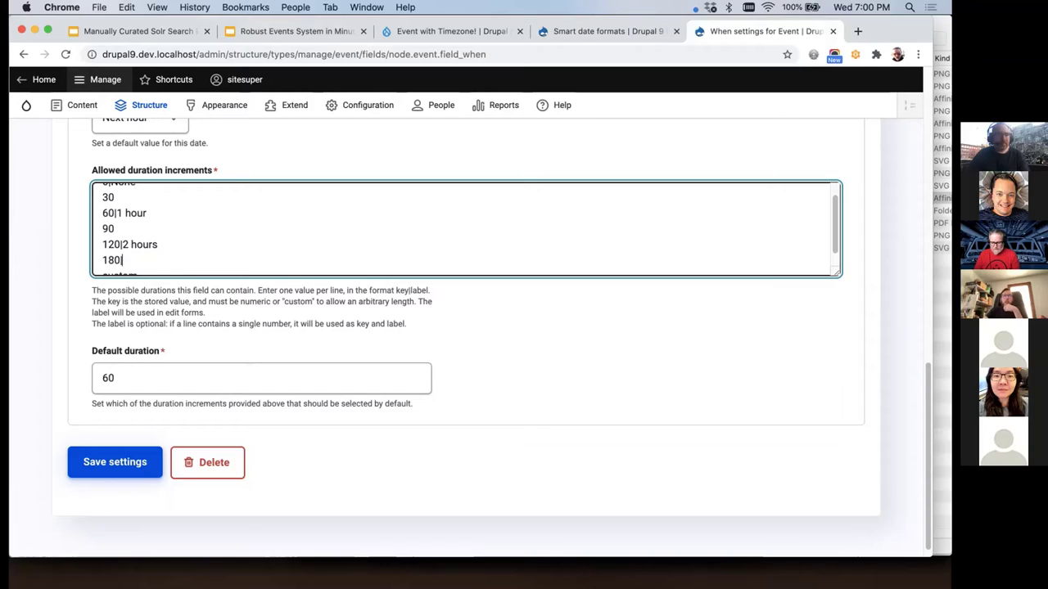
{"action": "type", "text": "3"}
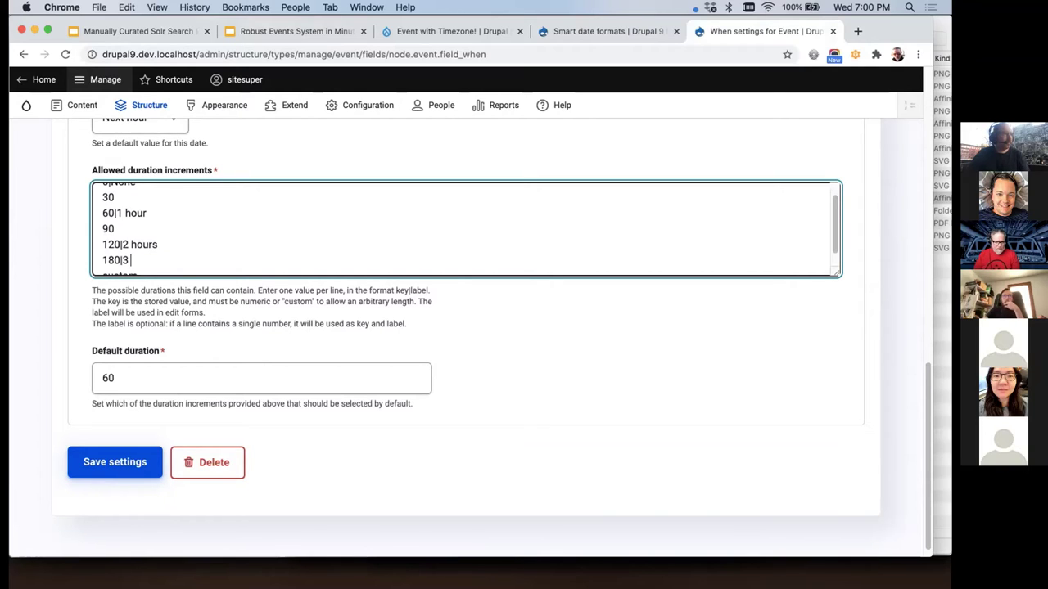
{"action": "type", "text": " hours"}
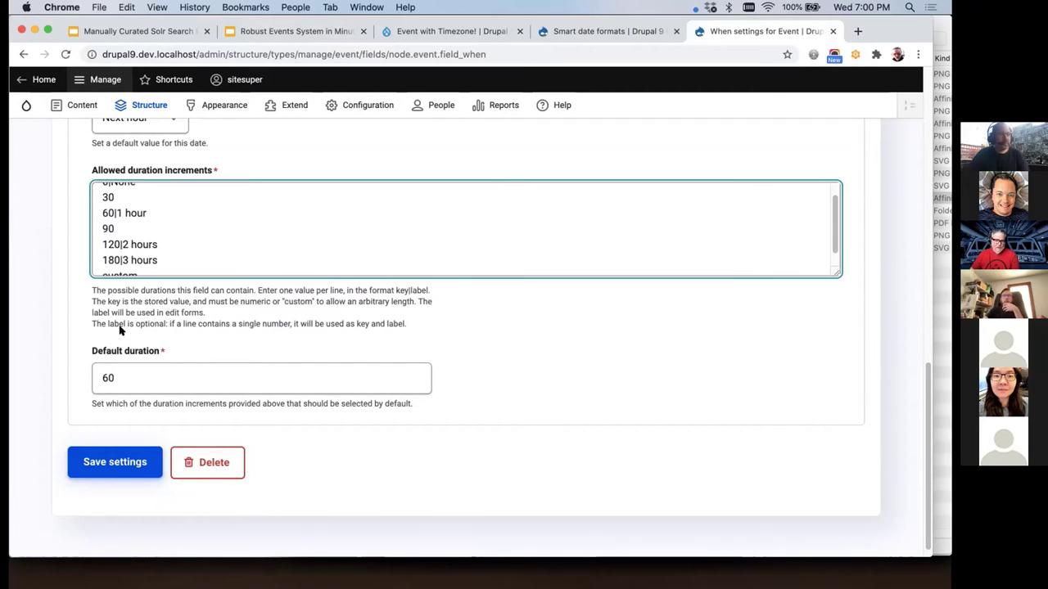
Step: Set the When field's default duration to 30 and save the field settings
{"action": "left_click", "coordinate": [106, 374]}
{"action": "left_click", "coordinate": [105, 374]}
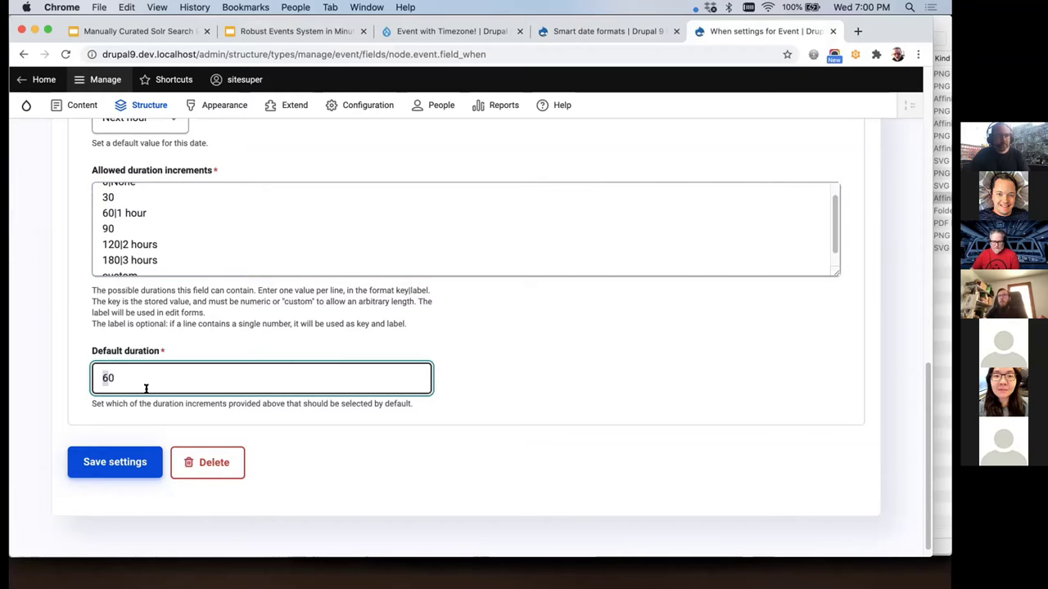
{"action": "type", "text": "3"}
{"action": "left_click", "coordinate": [123, 462]}
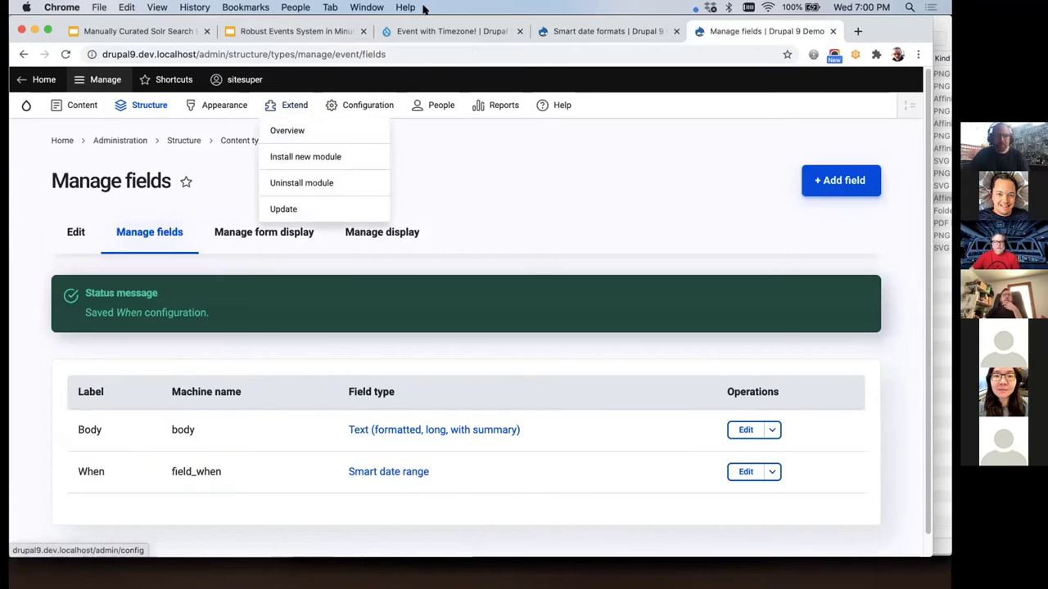
Step: Switch to the "Event with Timezone!" page and start creating a new Event
{"action": "left_click", "coordinate": [423, 31]}
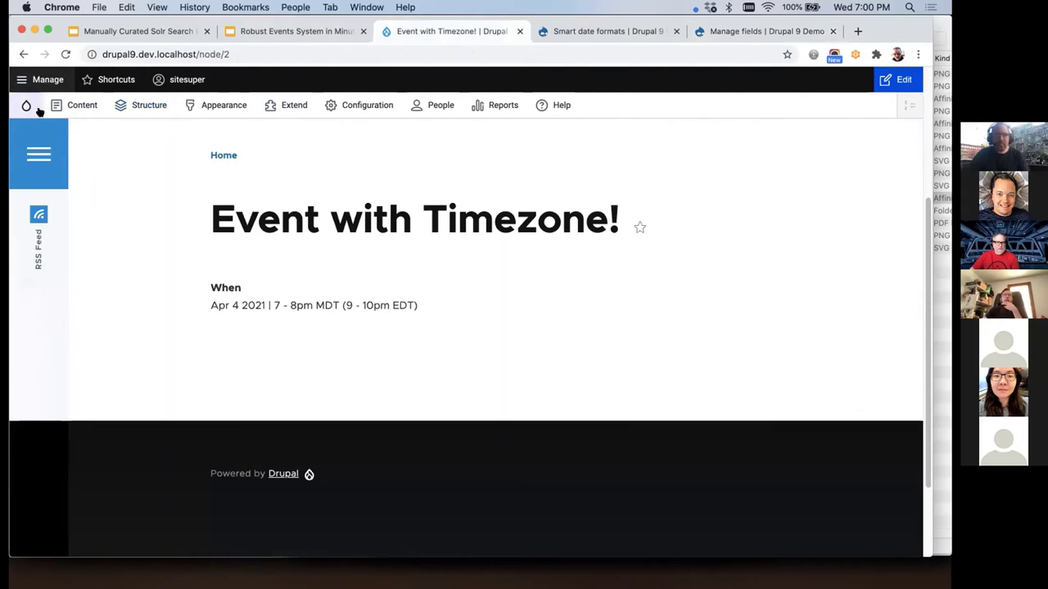
{"action": "mouse_move", "coordinate": [55, 105]}
{"action": "mouse_move", "coordinate": [156, 156]}
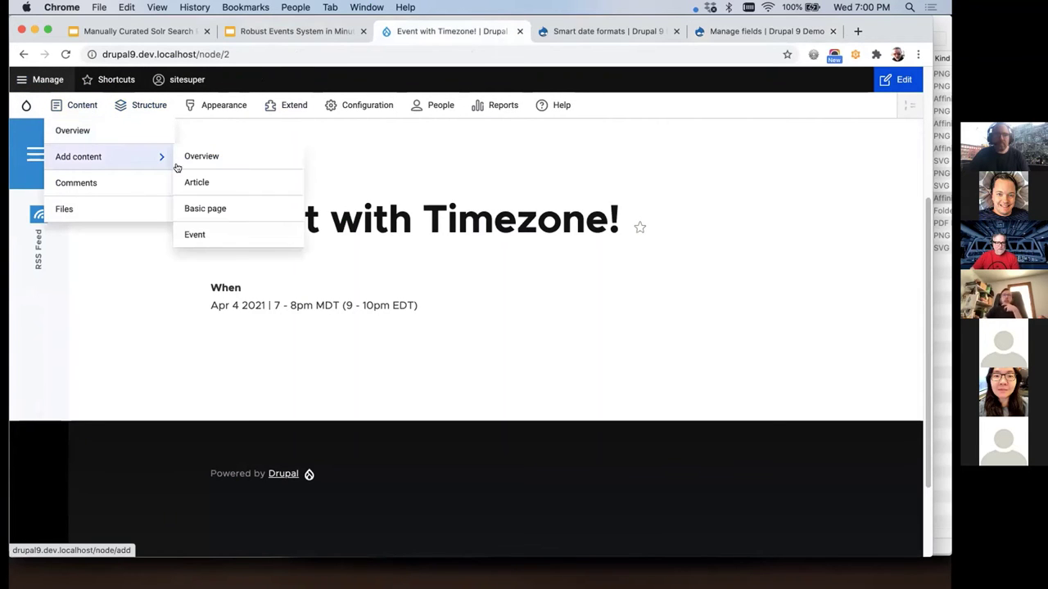
{"action": "left_click", "coordinate": [201, 232]}
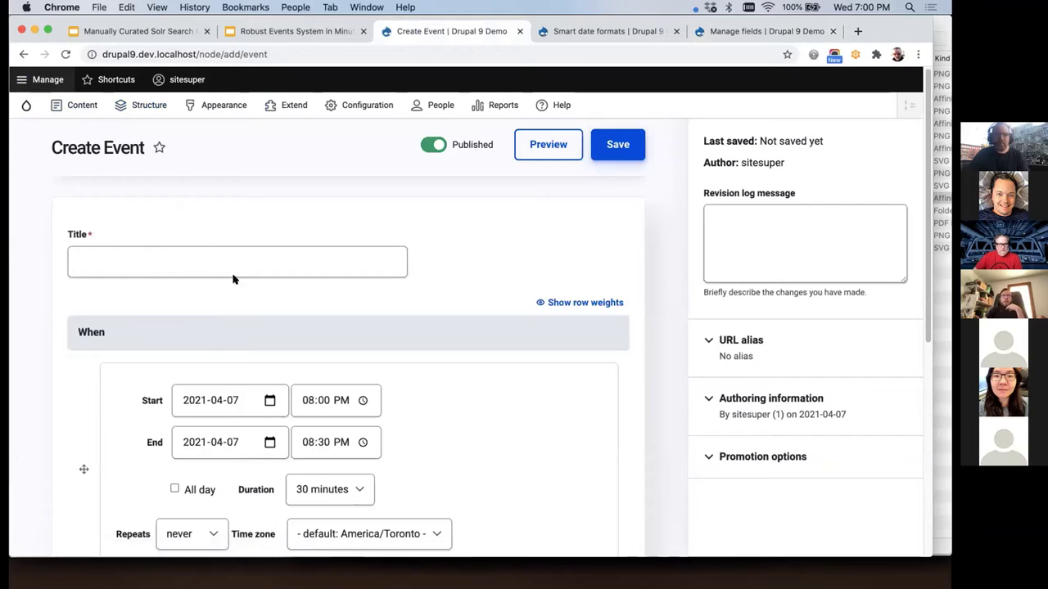
Step: Try the None duration on the new event's When field and return it to 30 minutes
{"action": "scroll", "coordinate": [233, 279], "scroll_direction": "down", "scroll_amount": 1}
{"action": "scroll", "coordinate": [233, 279], "scroll_direction": "down", "scroll_amount": 1}
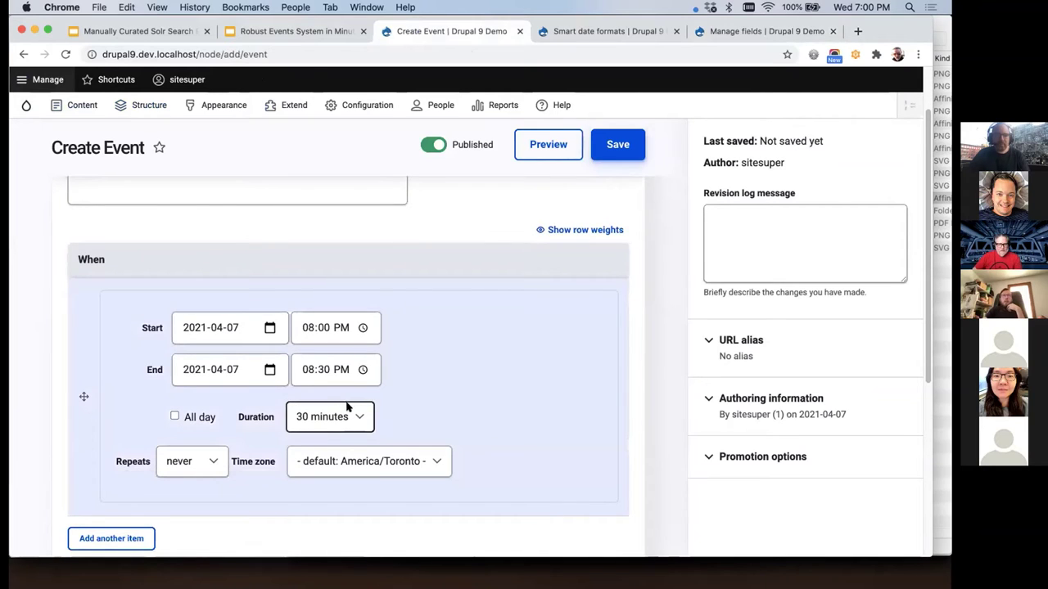
{"action": "left_click", "coordinate": [340, 410]}
{"action": "left_click", "coordinate": [339, 402]}
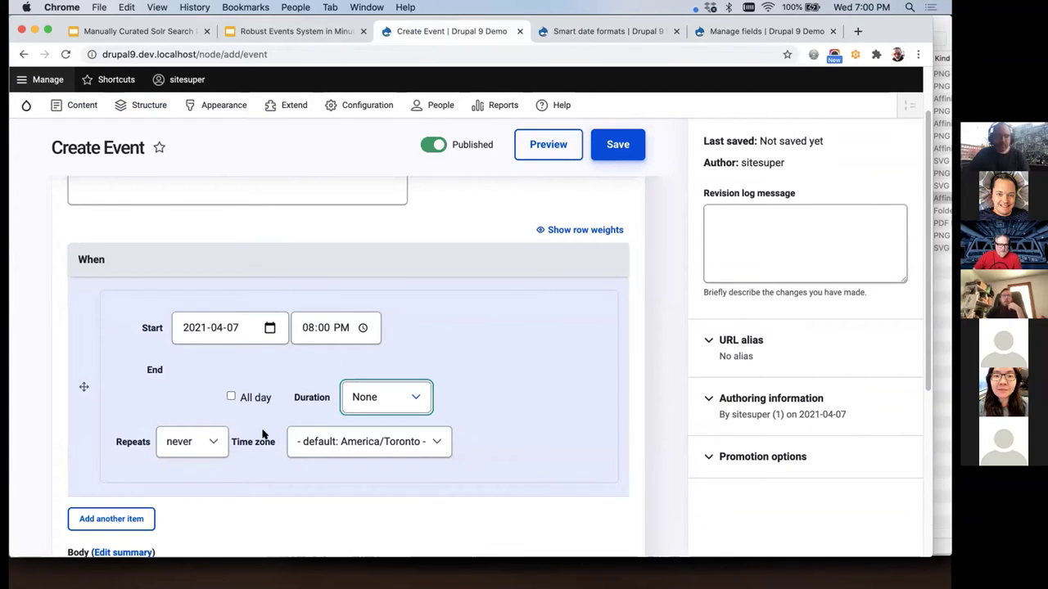
{"action": "left_click", "coordinate": [357, 397]}
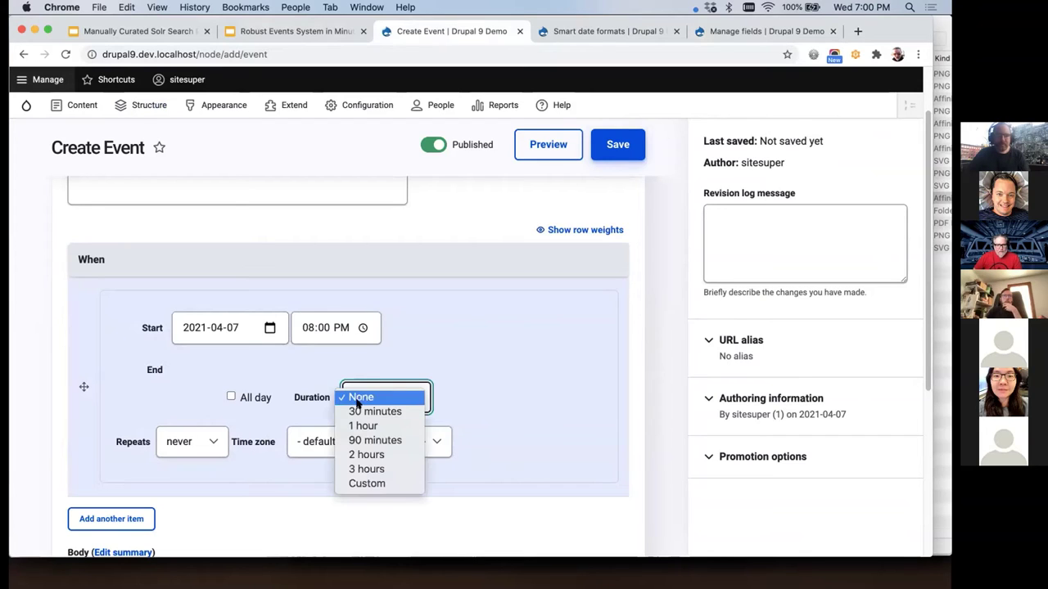
{"action": "left_click", "coordinate": [361, 411]}
Step: Set the event to repeat by days and check the advanced weekday options
{"action": "left_click", "coordinate": [192, 466]}
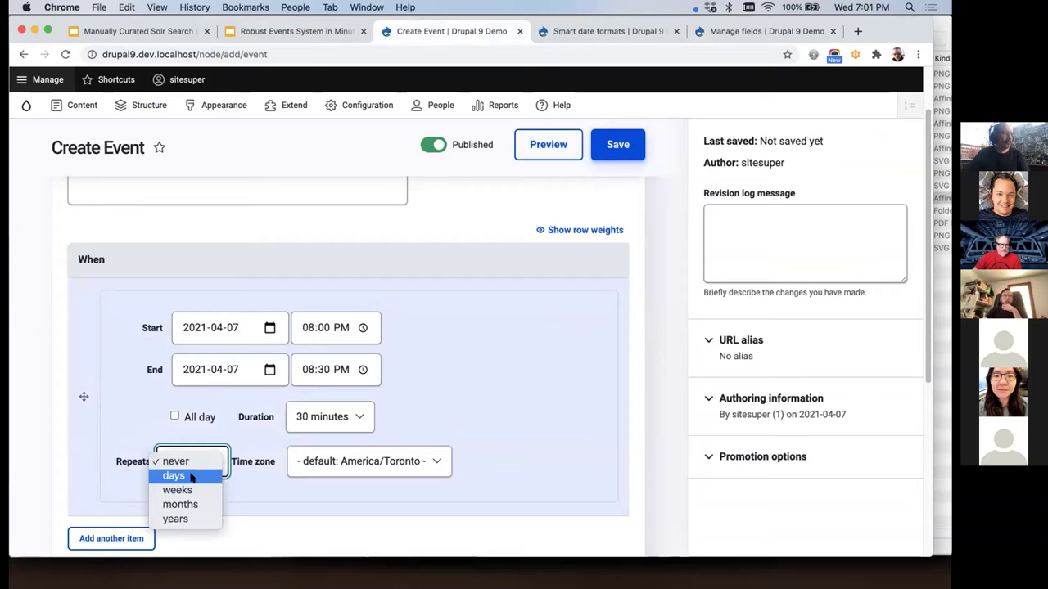
{"action": "left_click", "coordinate": [191, 478]}
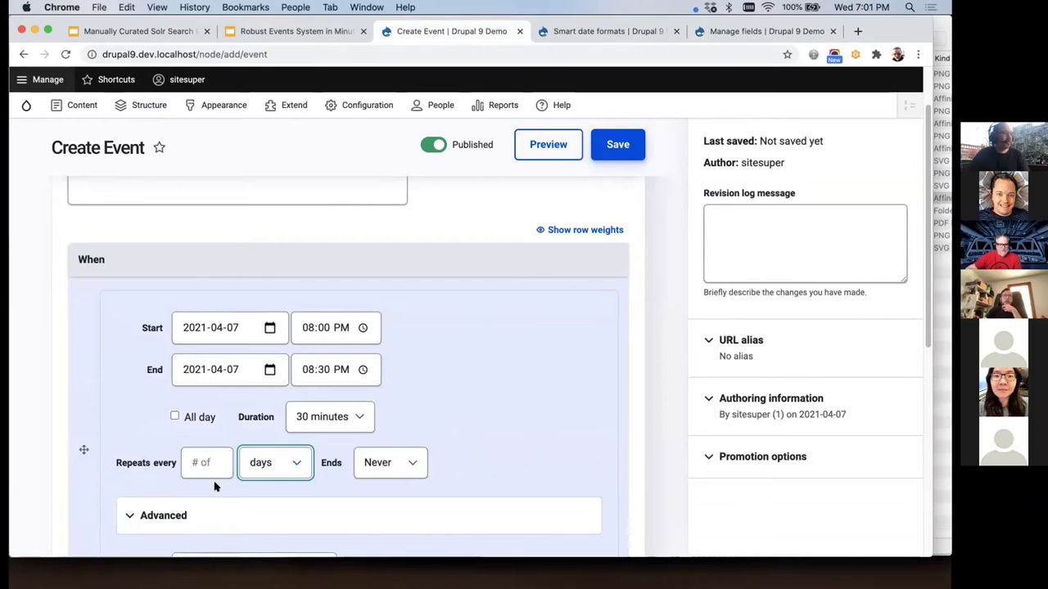
{"action": "scroll", "coordinate": [221, 474], "scroll_direction": "down", "scroll_amount": 2}
{"action": "left_click", "coordinate": [229, 438]}
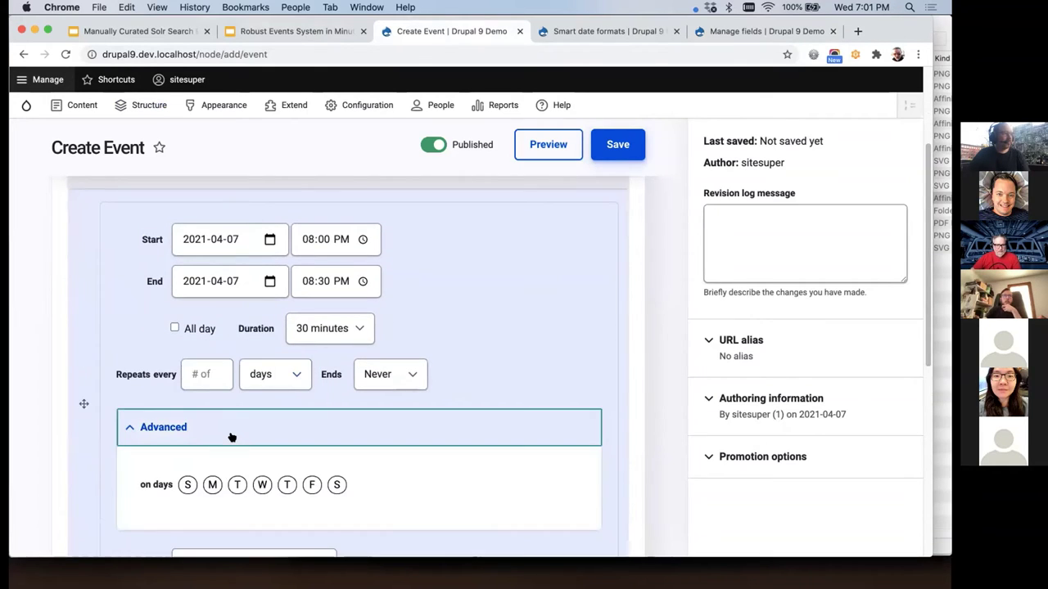
{"action": "left_click", "coordinate": [271, 431]}
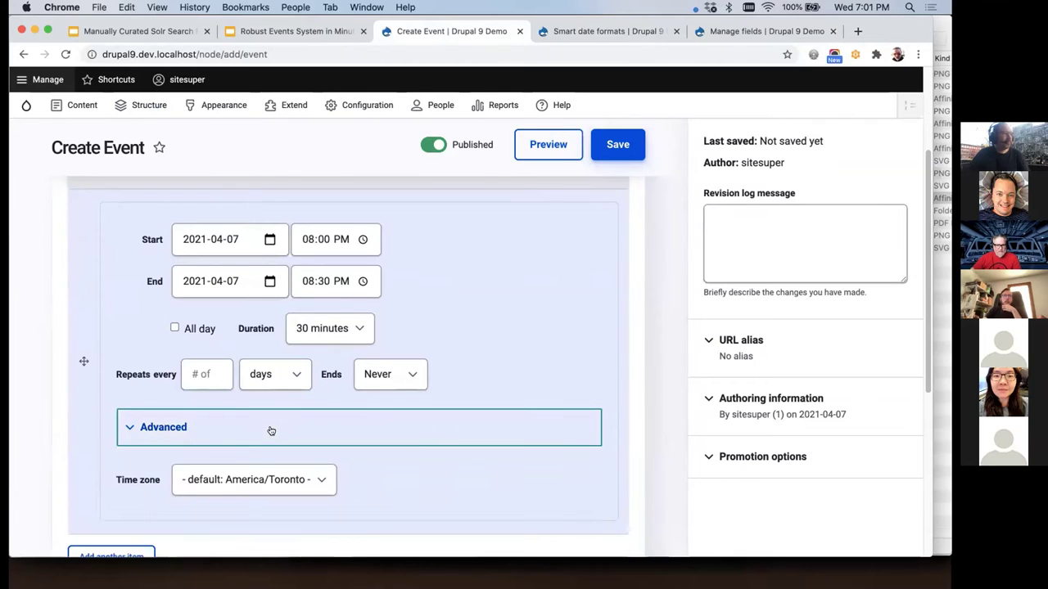
Step: Set the event to repeat by months on the second Wednesday, and change that to the last Wednesday
{"action": "left_click", "coordinate": [255, 377]}
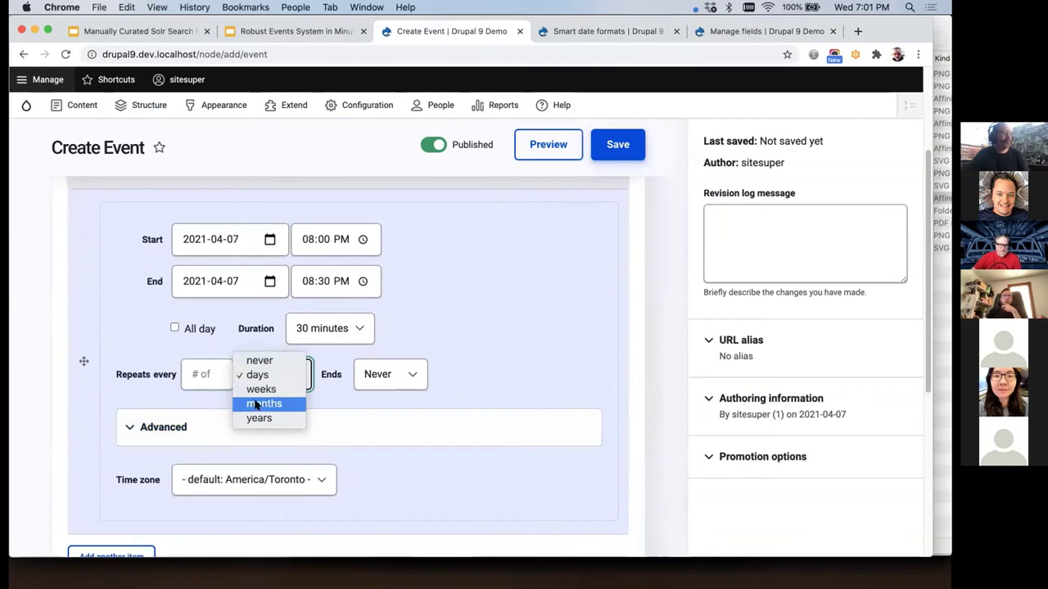
{"action": "left_click", "coordinate": [256, 407]}
{"action": "left_click", "coordinate": [250, 423]}
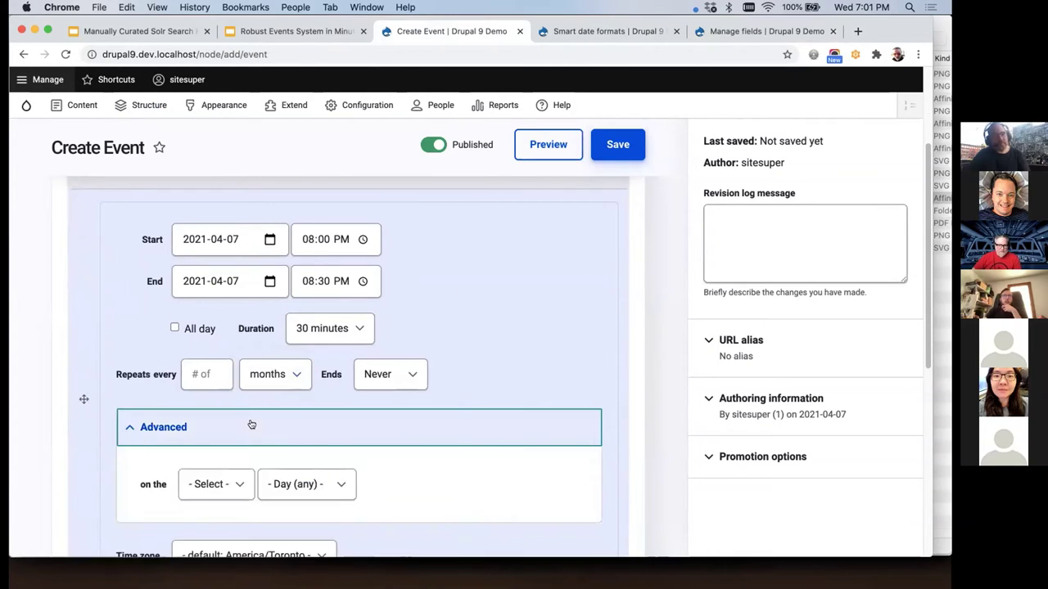
{"action": "scroll", "coordinate": [251, 423], "scroll_direction": "down", "scroll_amount": 1}
{"action": "left_click", "coordinate": [251, 423]}
{"action": "key", "text": "Down"}
{"action": "key", "text": "Down"}
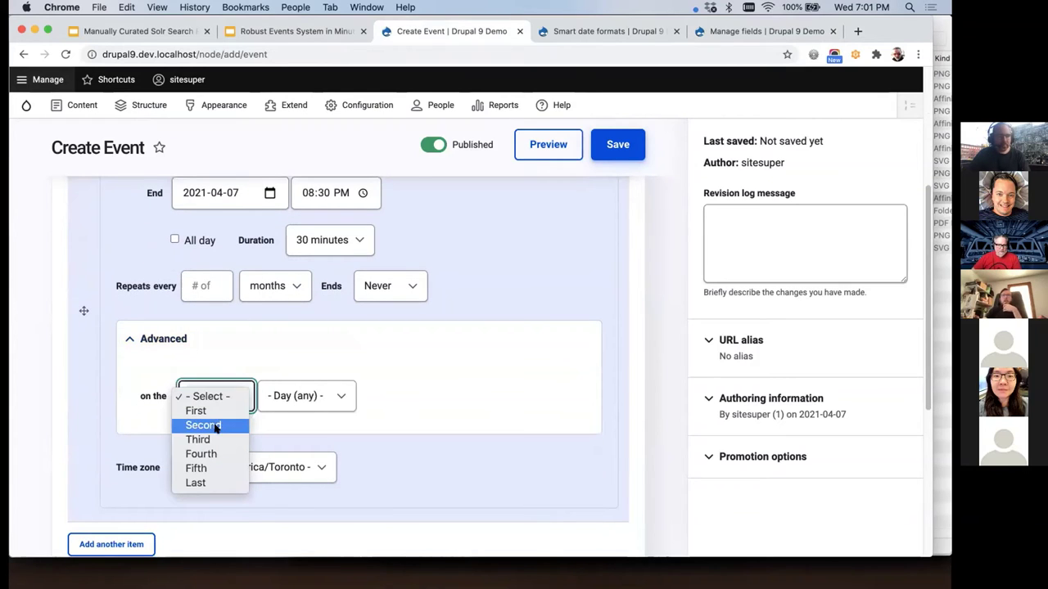
{"action": "key", "text": "Return"}
{"action": "left_click", "coordinate": [288, 395]}
{"action": "left_click", "coordinate": [286, 451]}
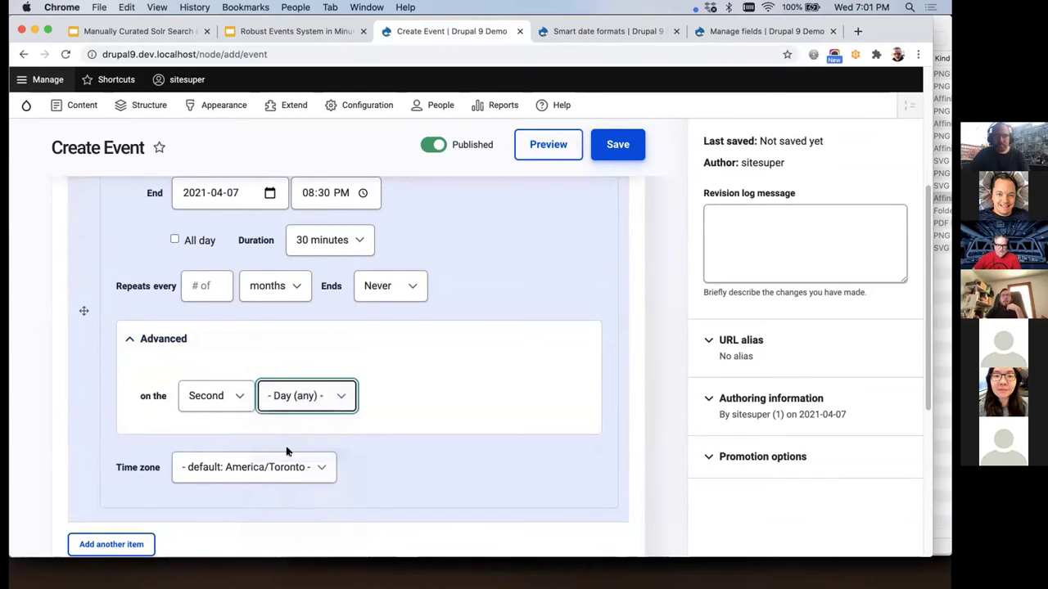
{"action": "left_click", "coordinate": [222, 394]}
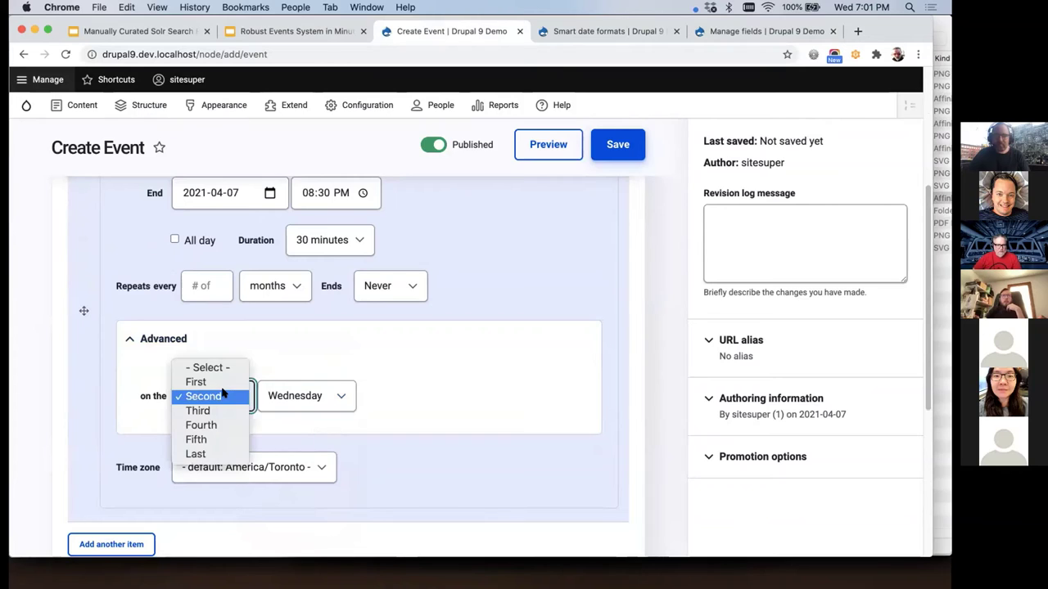
{"action": "left_click", "coordinate": [210, 453]}
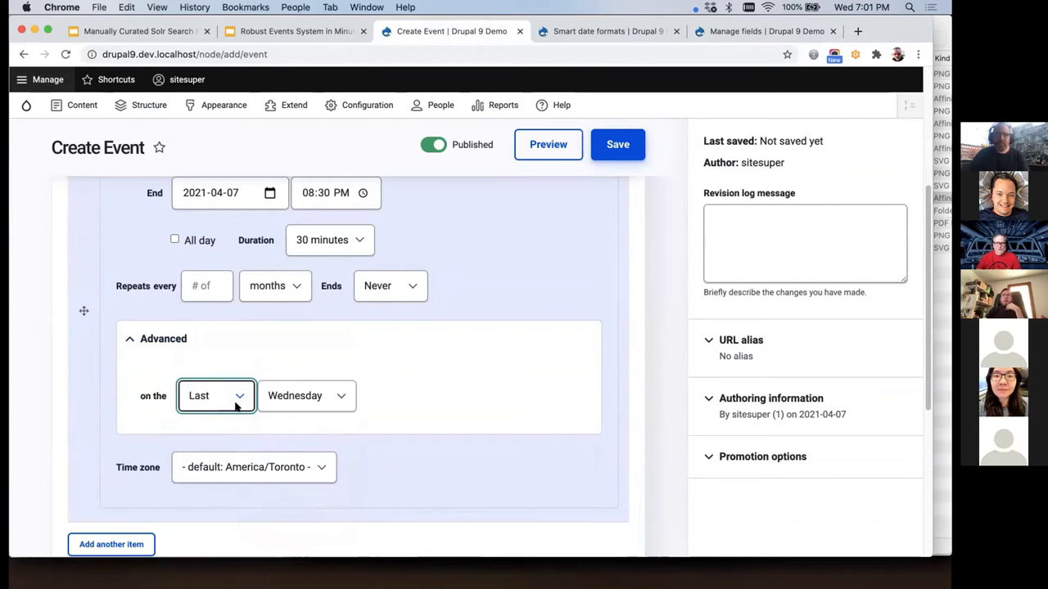
Step: Set the event to repeat every 2 weeks and end after 10 times
{"action": "left_click", "coordinate": [274, 288]}
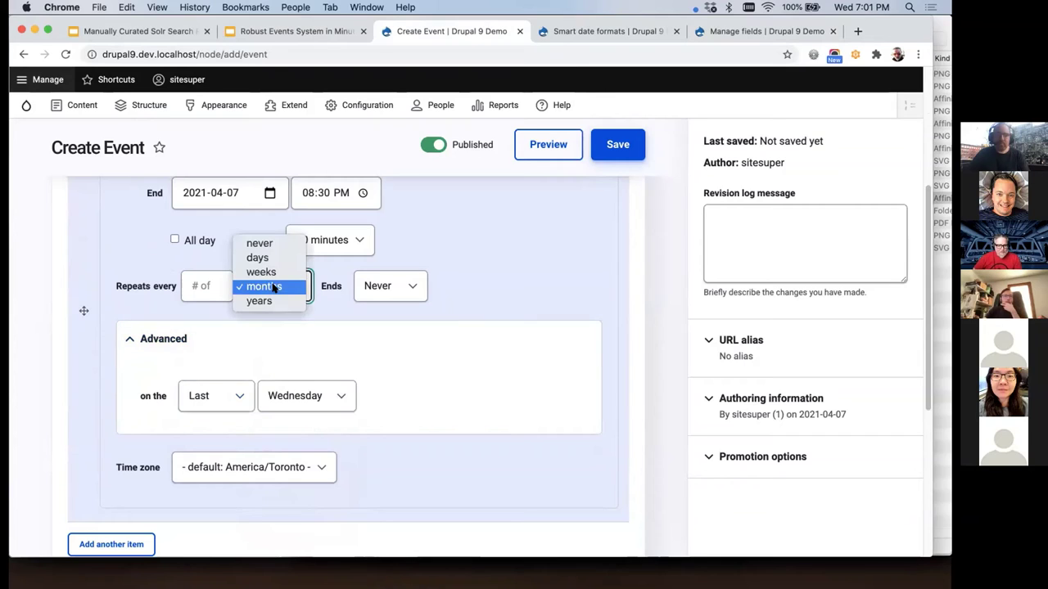
{"action": "left_click", "coordinate": [268, 280]}
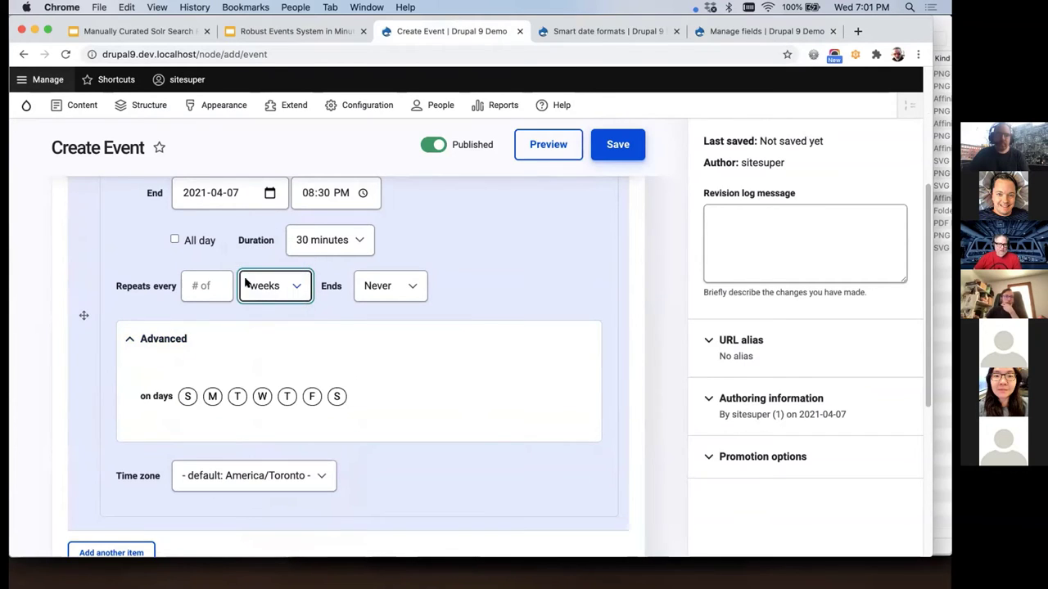
{"action": "left_click", "coordinate": [203, 285]}
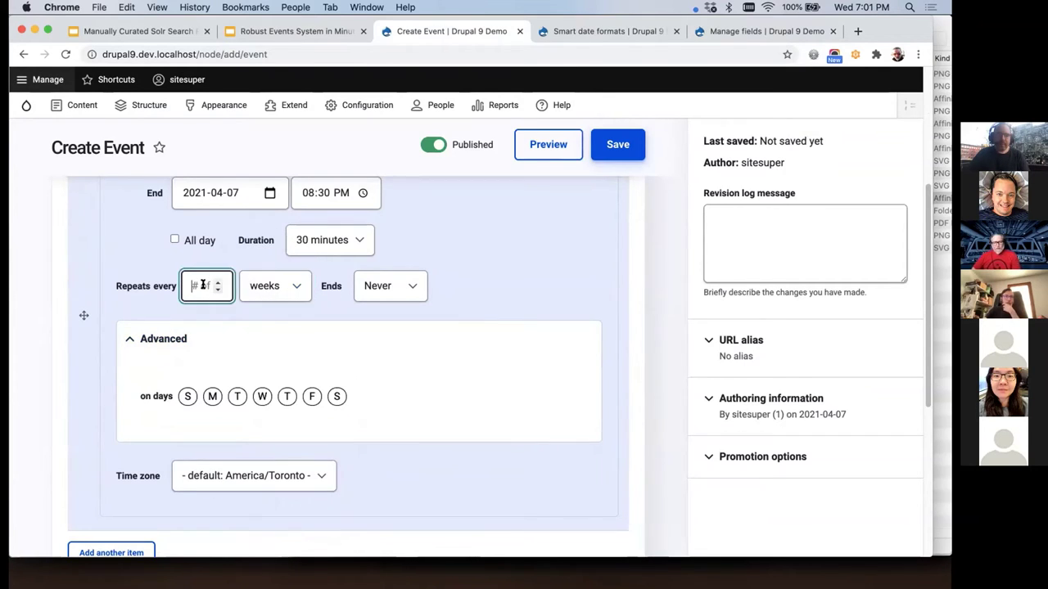
{"action": "type", "text": "2"}
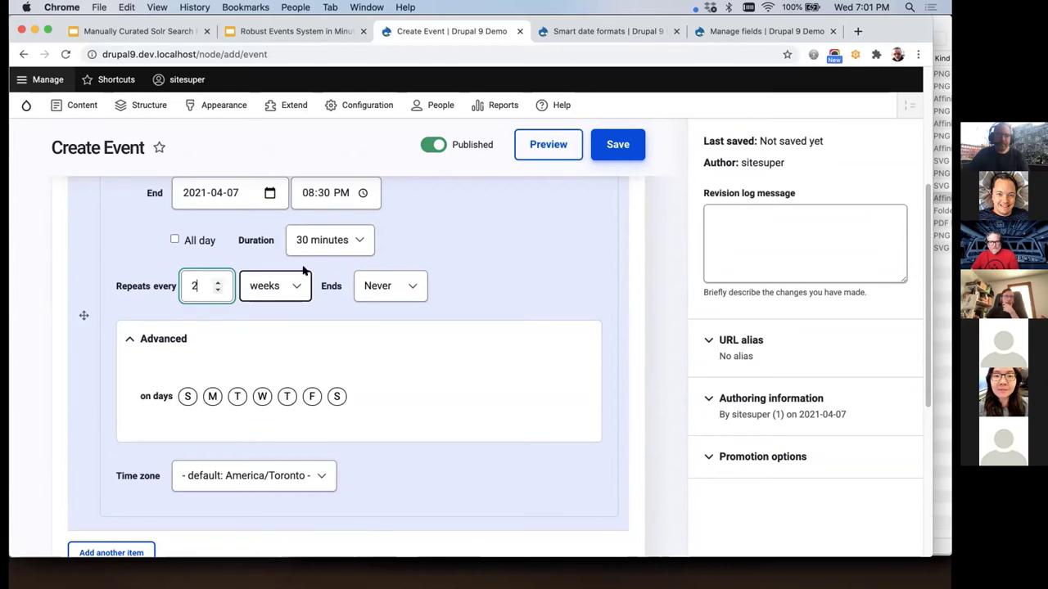
{"action": "left_click", "coordinate": [385, 286]}
{"action": "left_click", "coordinate": [389, 301]}
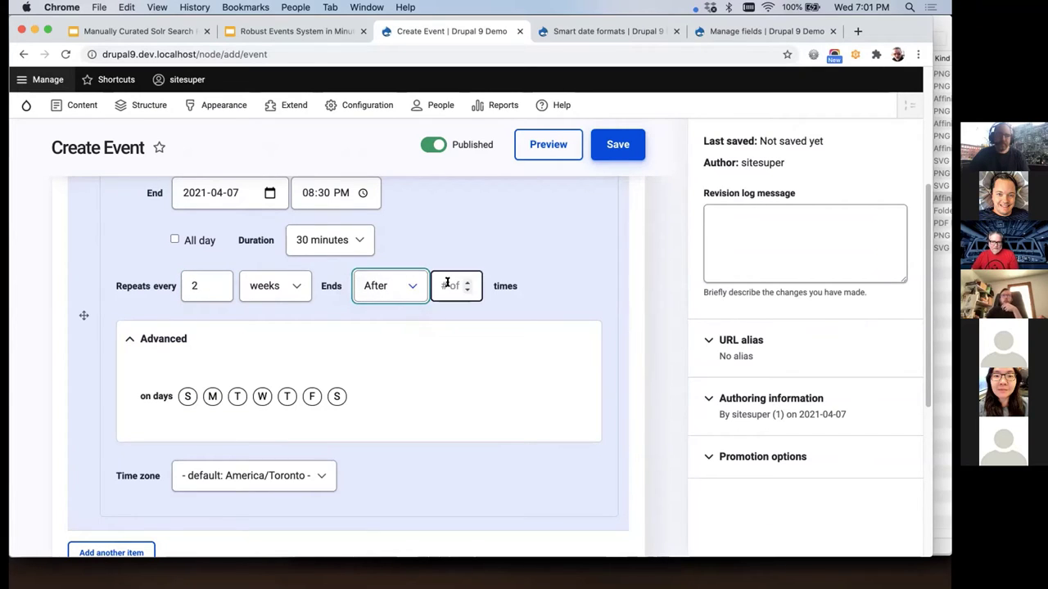
{"action": "left_click", "coordinate": [444, 284]}
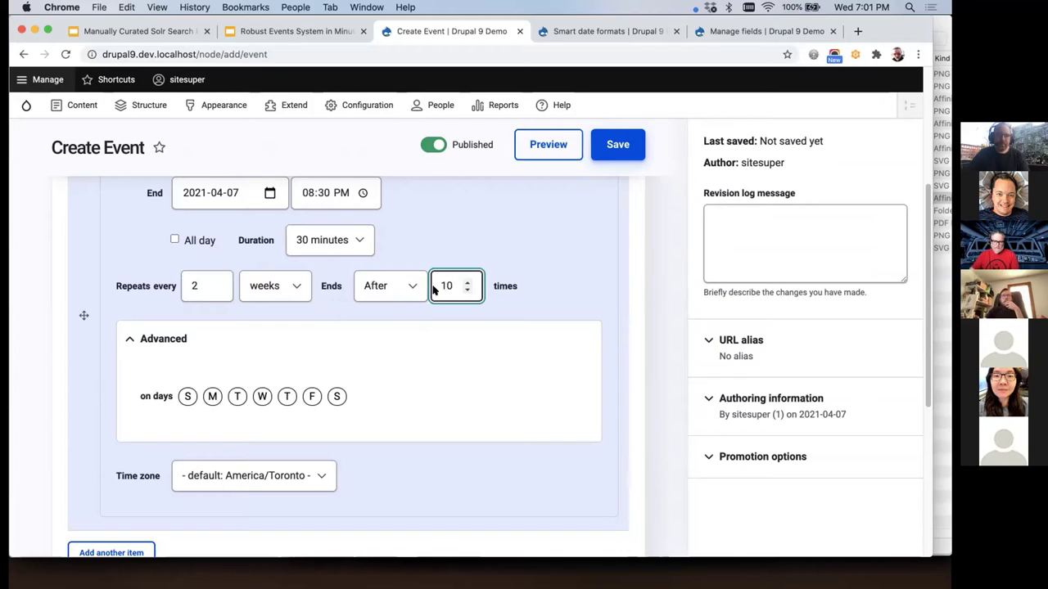
{"action": "type", "text": "10"}
{"action": "left_click", "coordinate": [402, 285]}
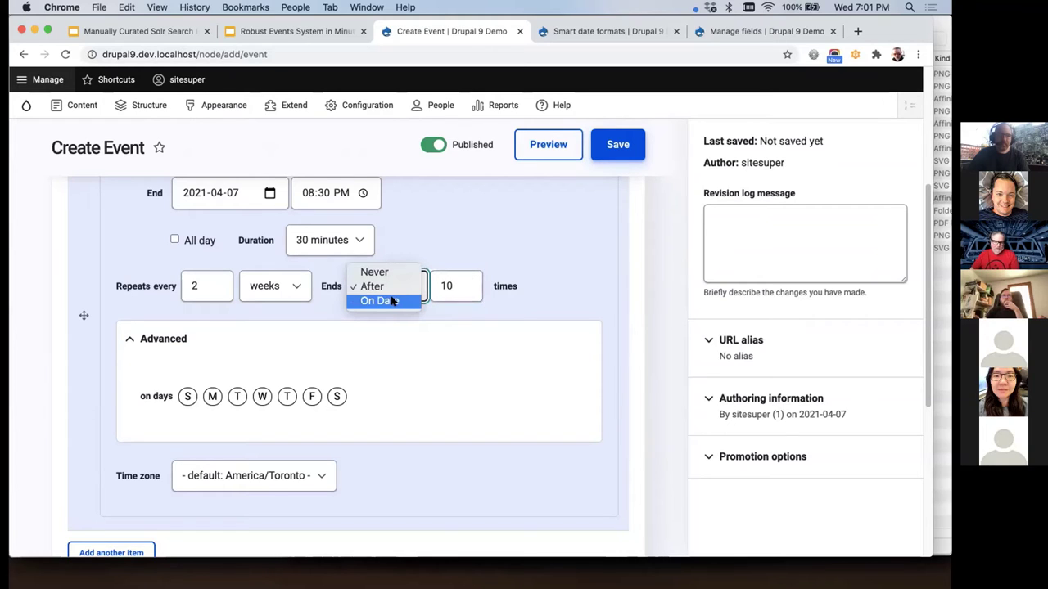
{"action": "left_click", "coordinate": [403, 341]}
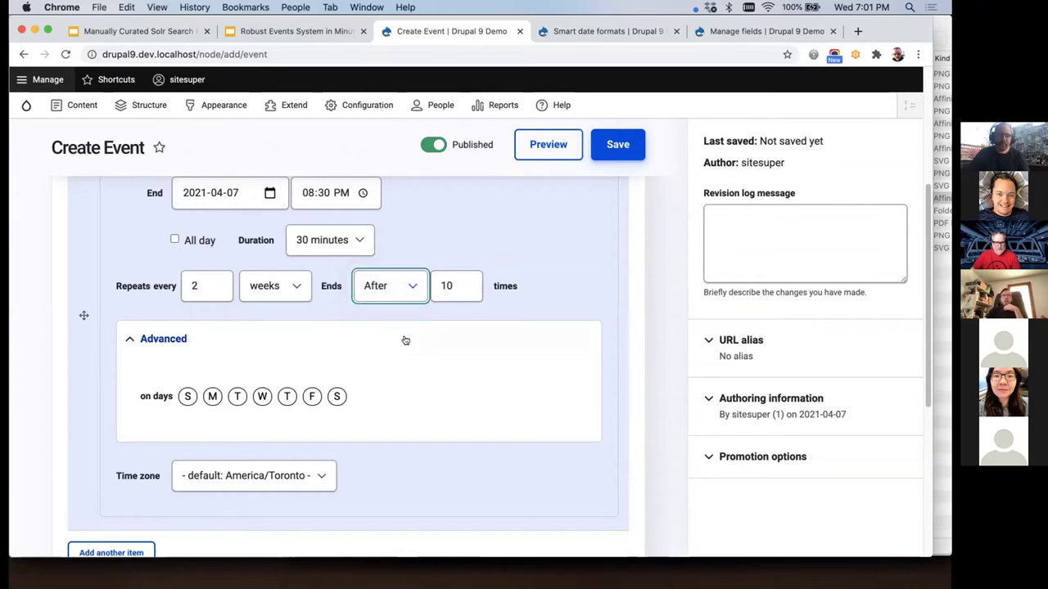
Step: Restrict the recurrence to Mondays and Thursdays, and set the event's start date to 2021-03-29
{"action": "left_click", "coordinate": [211, 398]}
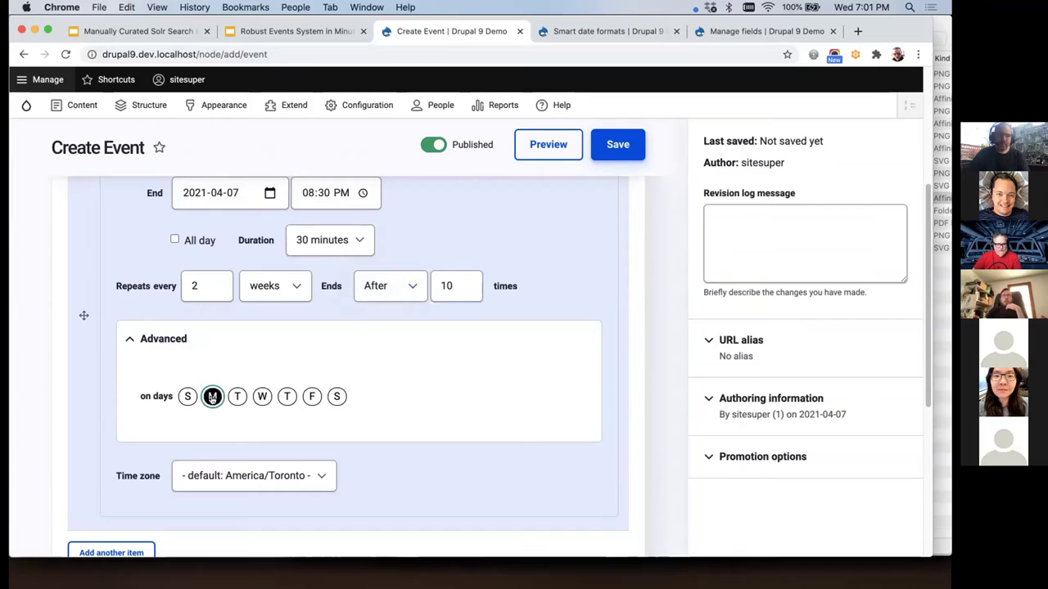
{"action": "left_click", "coordinate": [286, 396]}
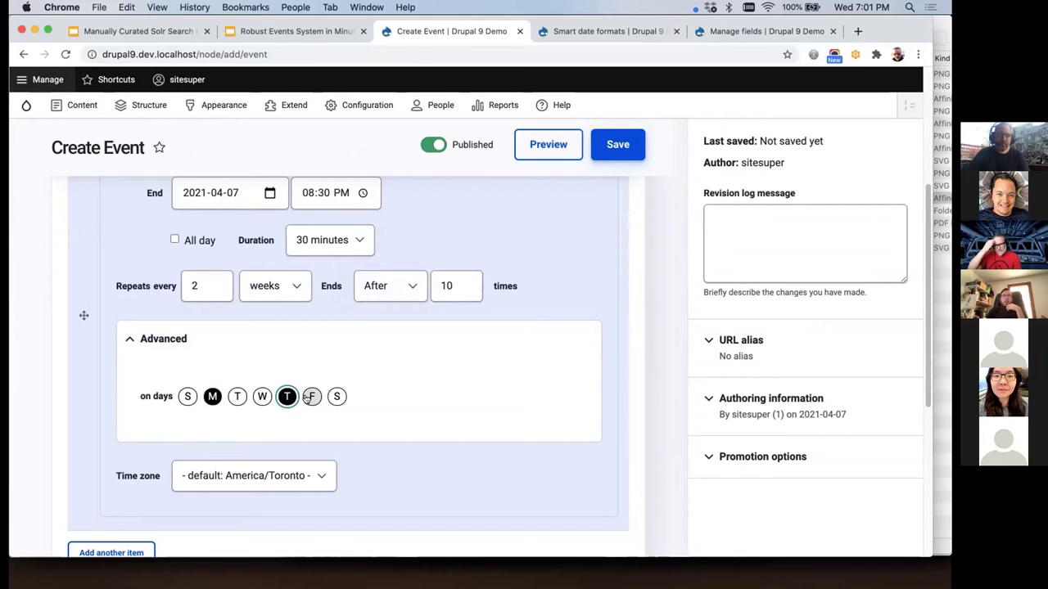
{"action": "scroll", "coordinate": [287, 322], "scroll_direction": "up", "scroll_amount": 3}
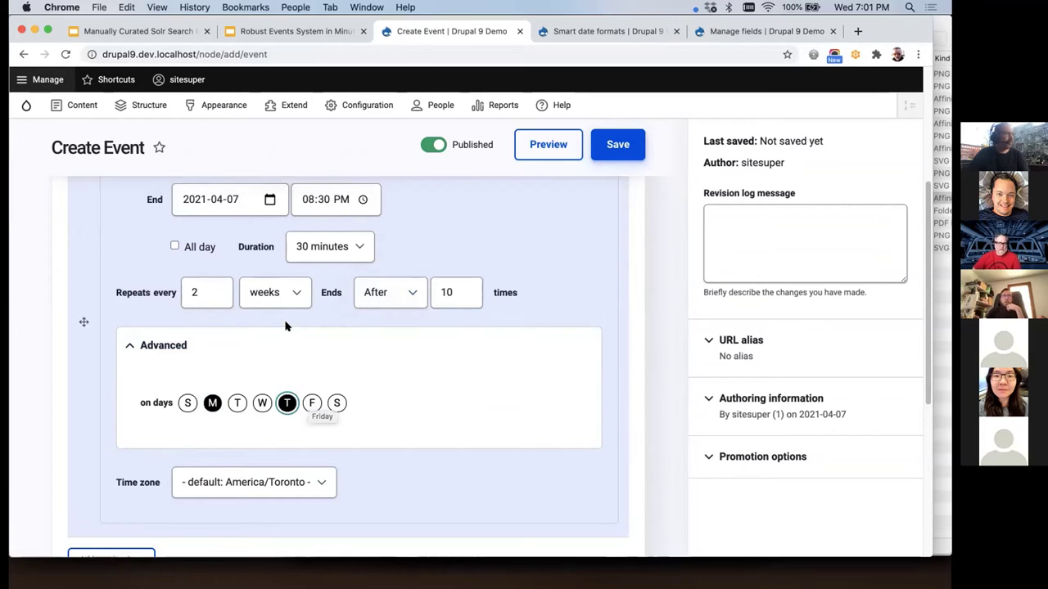
{"action": "left_click", "coordinate": [270, 212]}
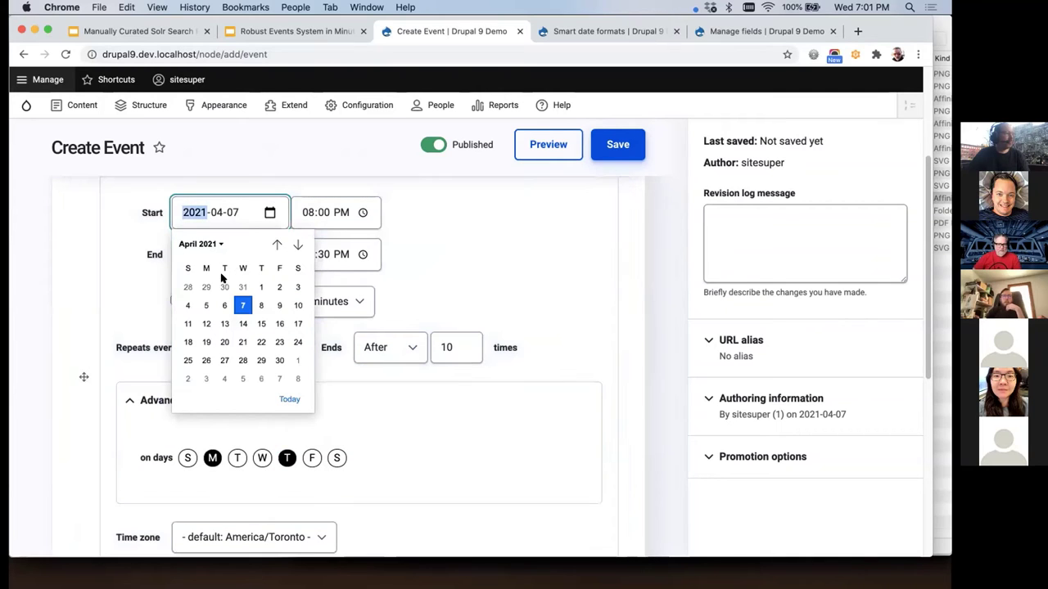
{"action": "left_click", "coordinate": [205, 287]}
{"action": "scroll", "coordinate": [445, 319], "scroll_direction": "down", "scroll_amount": 2}
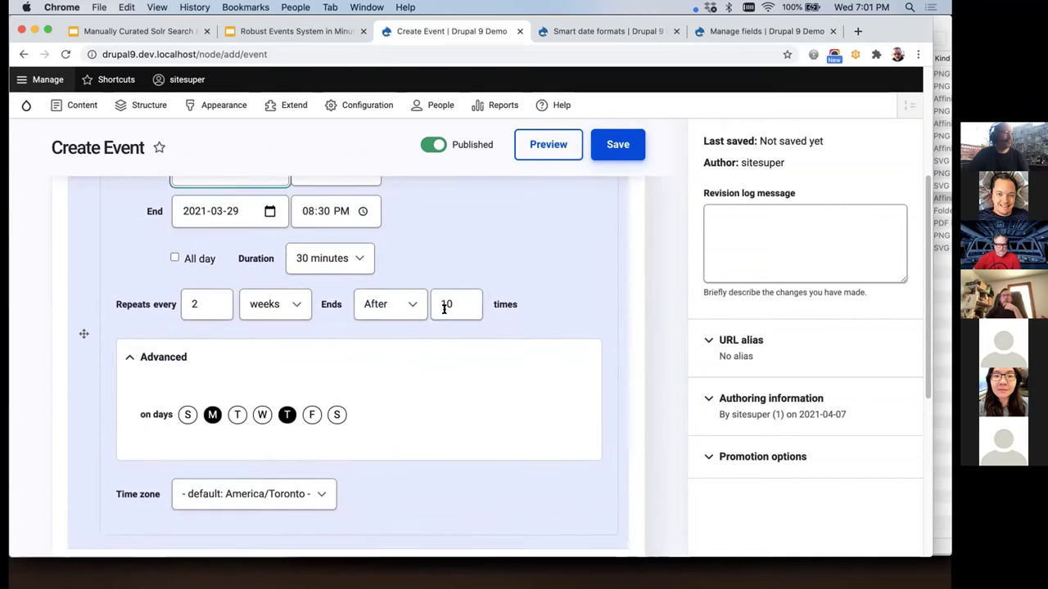
Step: Title the event "Recurring Event", save it and view its list of dates
{"action": "scroll", "coordinate": [587, 256], "scroll_direction": "up", "scroll_amount": 6}
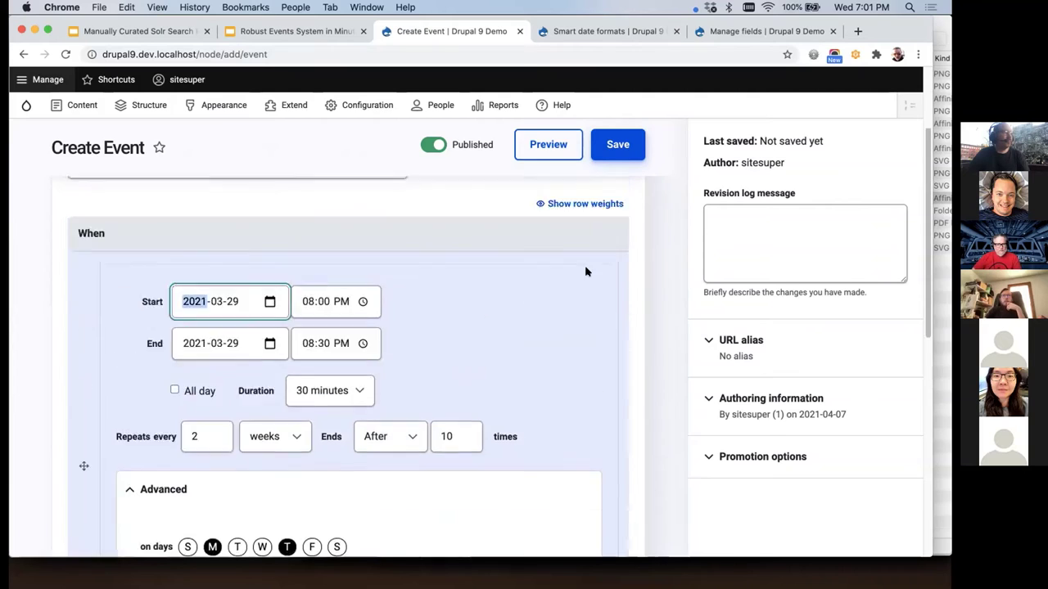
{"action": "left_click", "coordinate": [337, 268]}
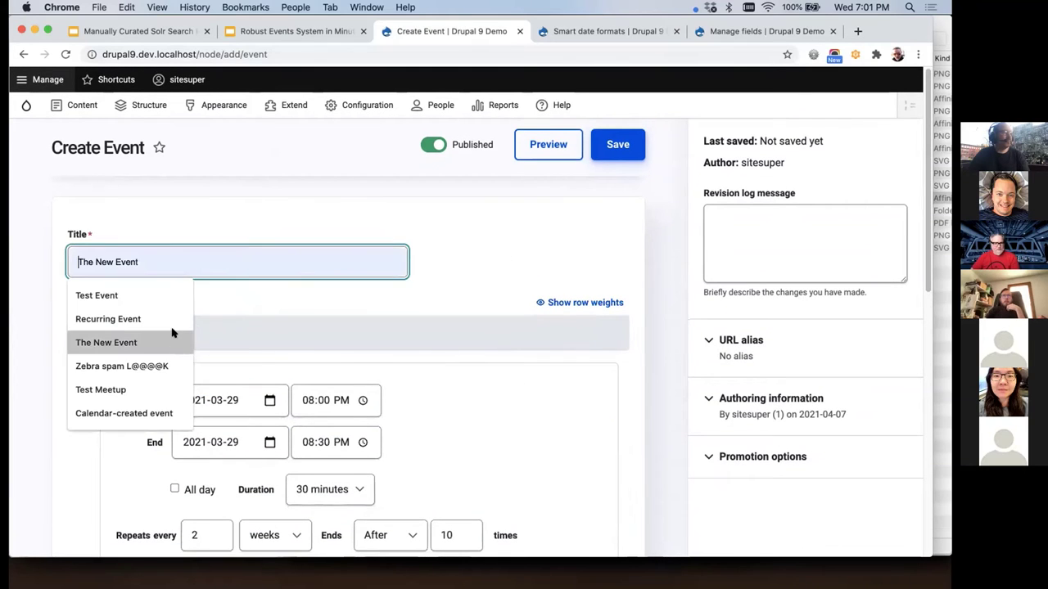
{"action": "left_click", "coordinate": [107, 320]}
{"action": "left_click", "coordinate": [596, 147]}
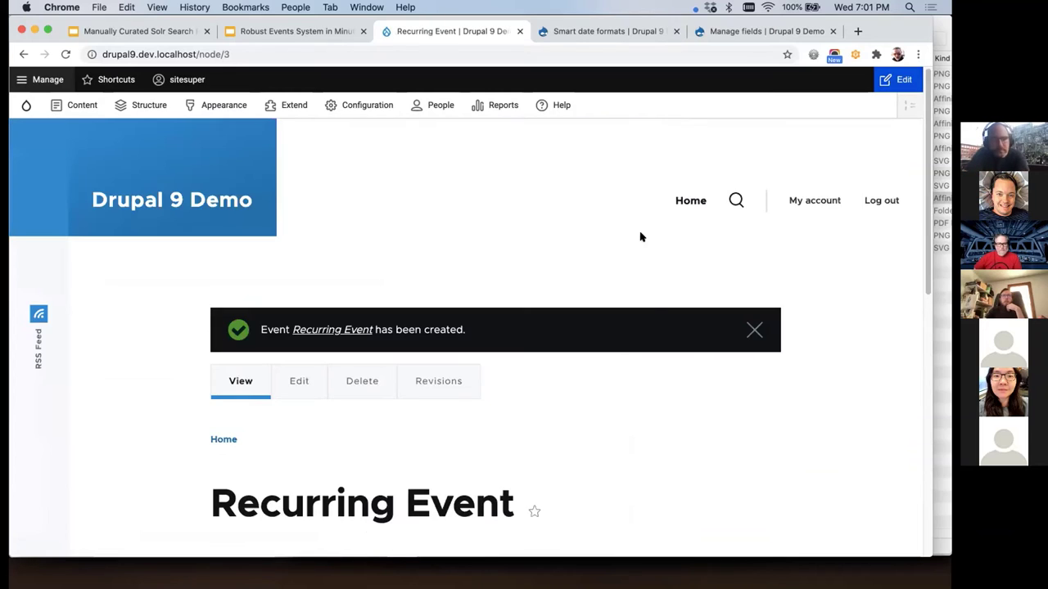
{"action": "scroll", "coordinate": [653, 322], "scroll_direction": "down", "scroll_amount": 5}
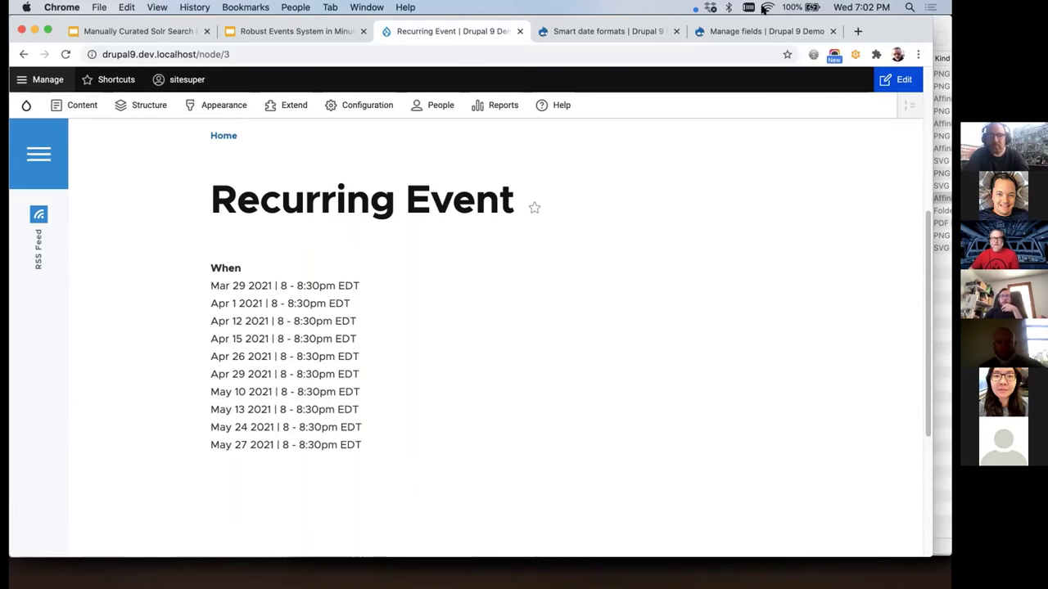
Step: Open the Event content type's display management and change the When field's format to Recurring
{"action": "left_click", "coordinate": [745, 31]}
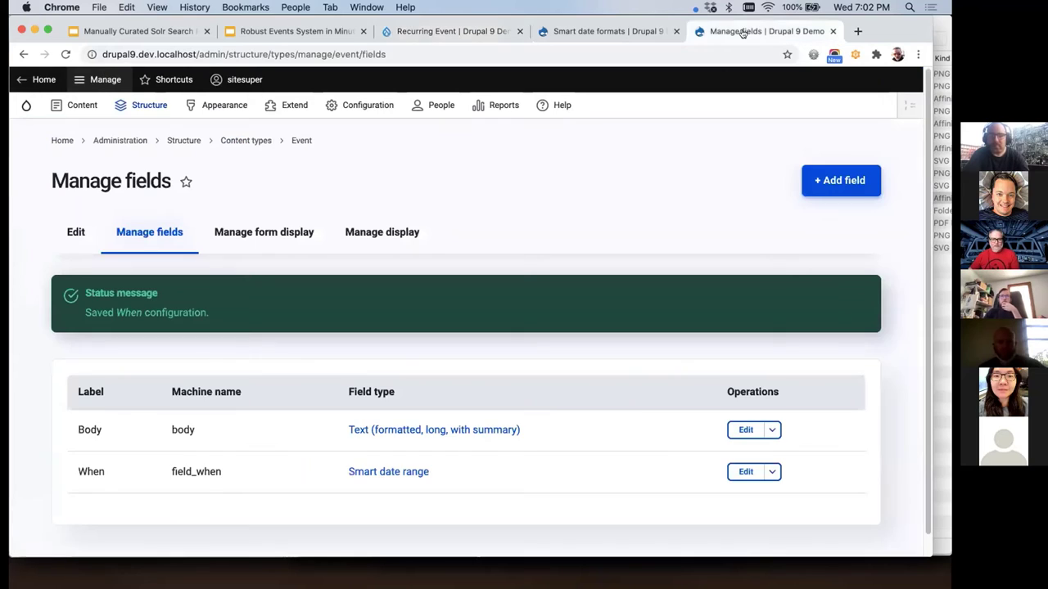
{"action": "left_click", "coordinate": [397, 231]}
{"action": "scroll", "coordinate": [401, 238], "scroll_direction": "down", "scroll_amount": 5}
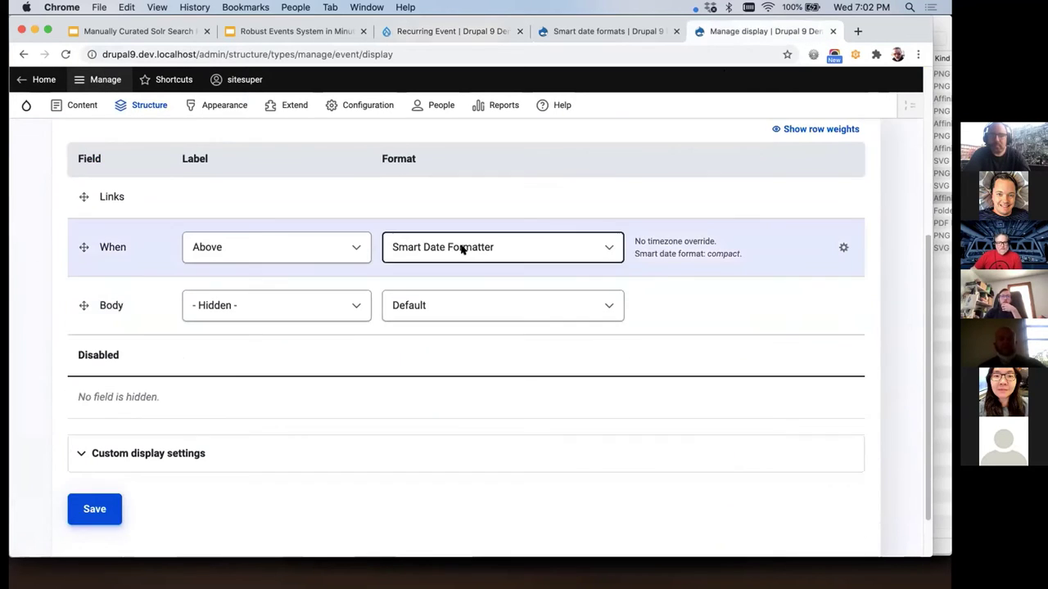
{"action": "left_click", "coordinate": [461, 245]}
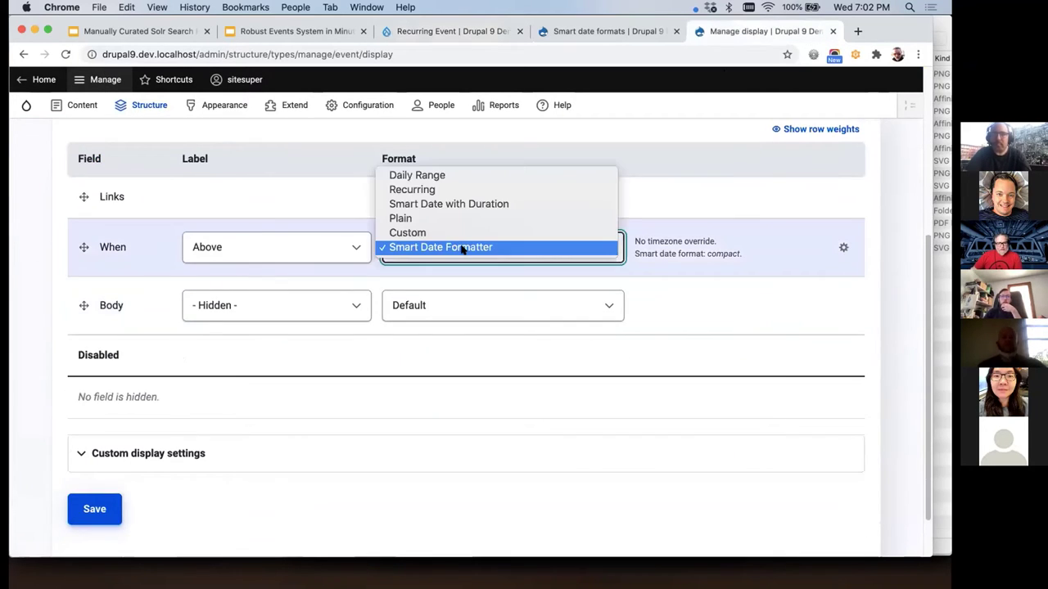
{"action": "left_click", "coordinate": [481, 187]}
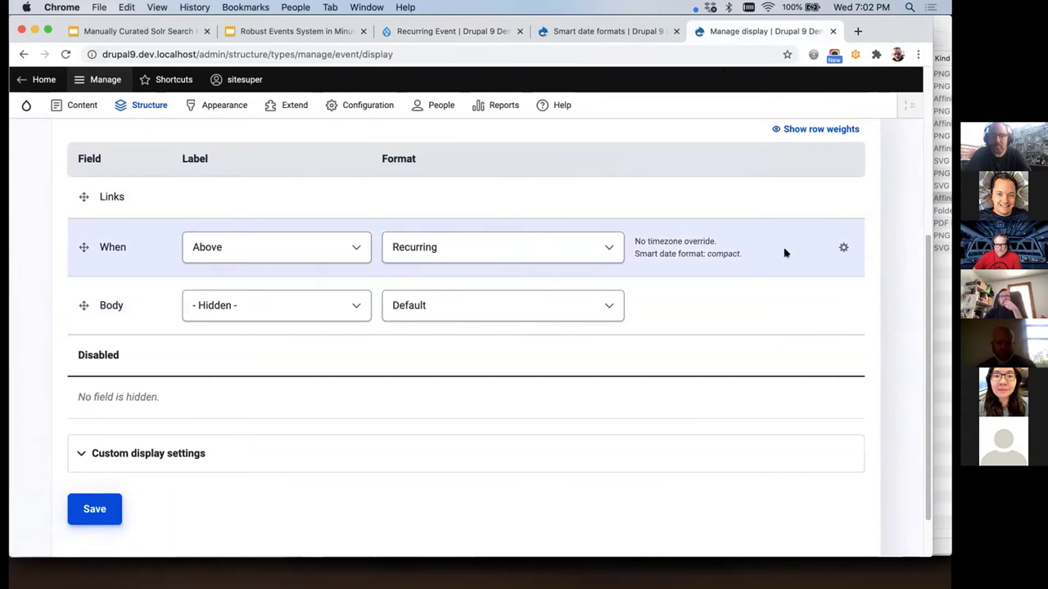
Step: Set the When field's Recurring format to 1 recent and 3 upcoming instances, and save the display settings
{"action": "left_click", "coordinate": [841, 247]}
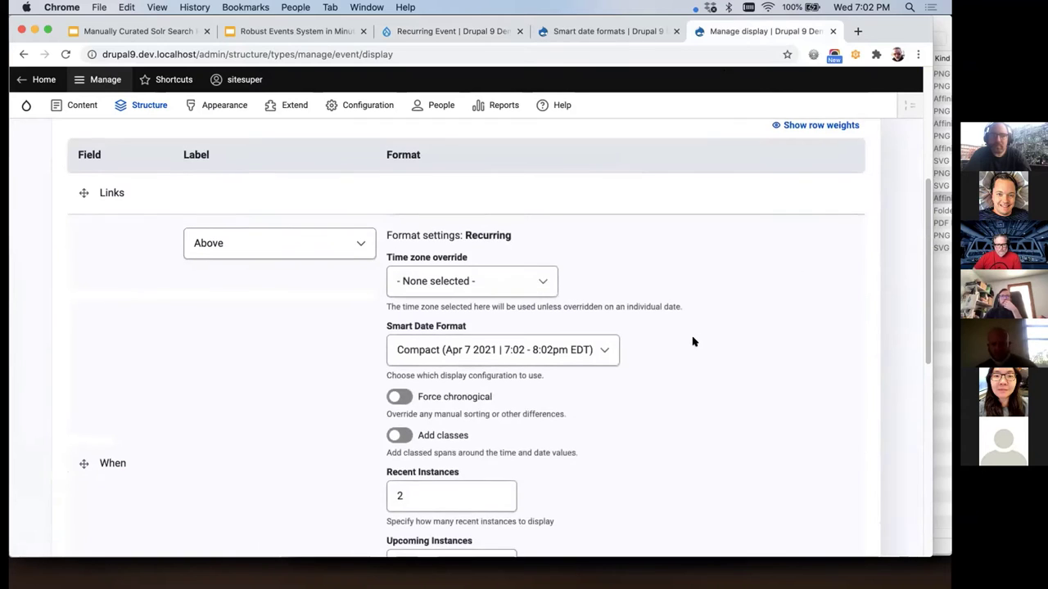
{"action": "scroll", "coordinate": [693, 342], "scroll_direction": "down", "scroll_amount": 1}
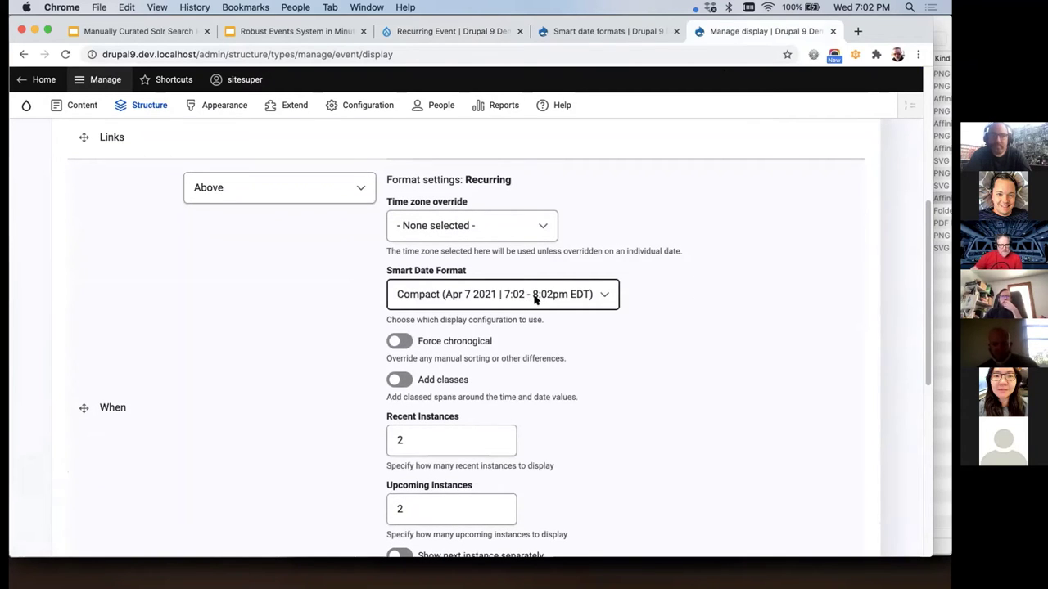
{"action": "scroll", "coordinate": [631, 379], "scroll_direction": "down", "scroll_amount": 2}
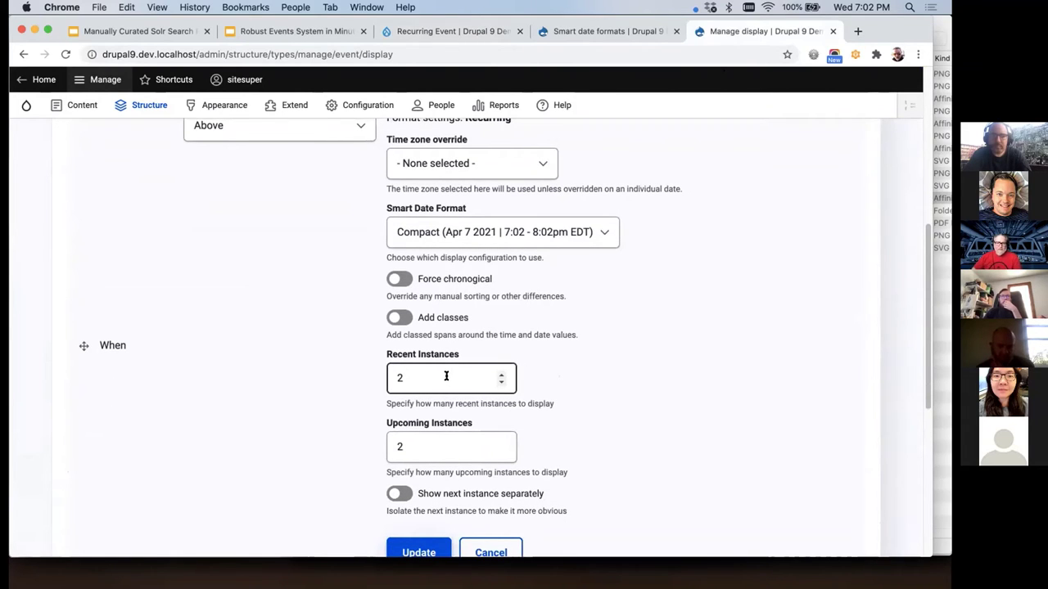
{"action": "left_click_drag", "start_coordinate": [446, 375], "coordinate": [382, 371]}
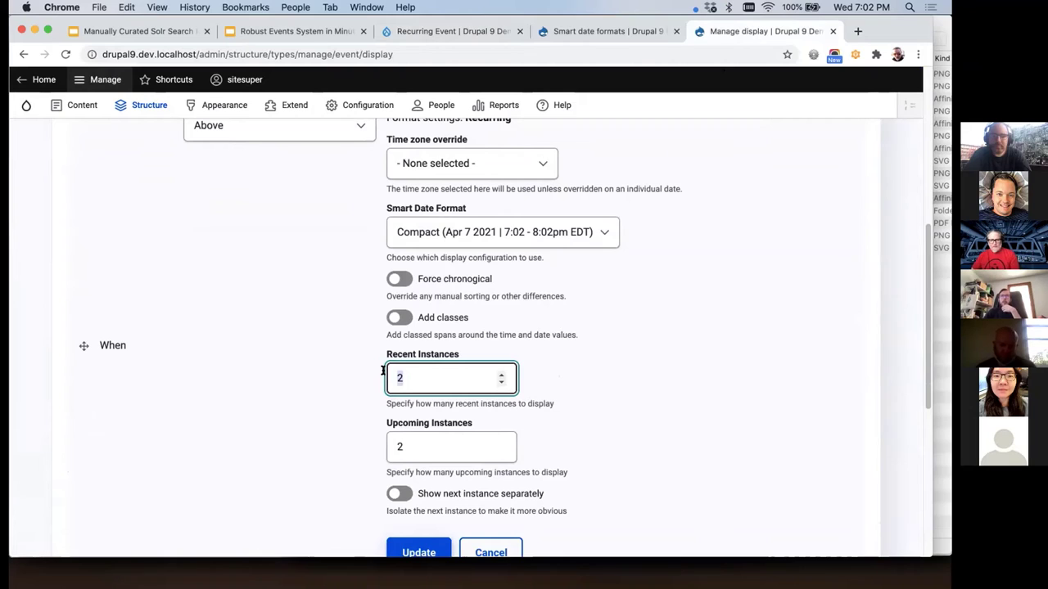
{"action": "type", "text": "1"}
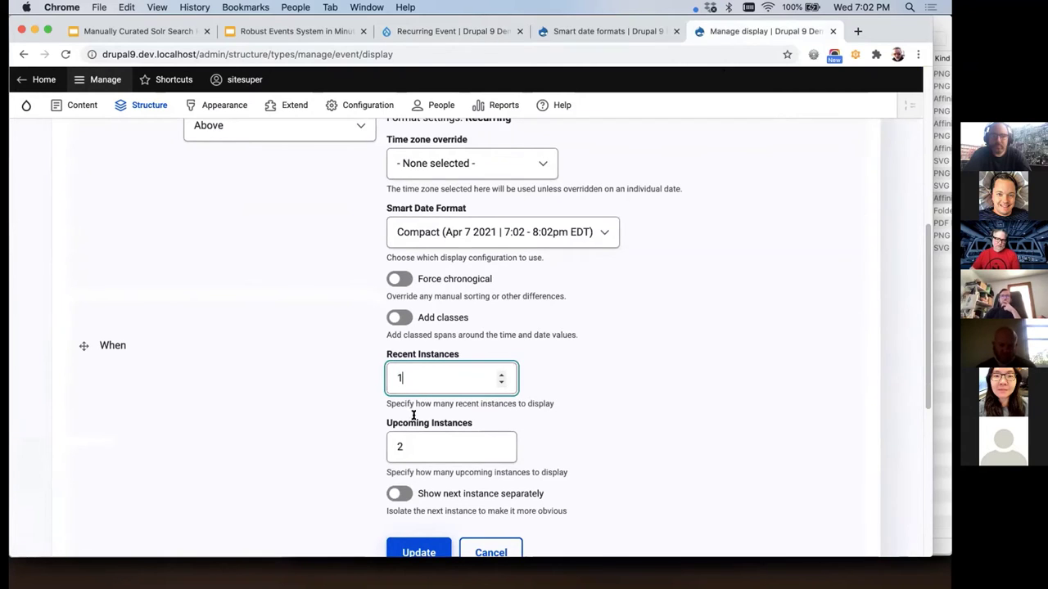
{"action": "left_click_drag", "start_coordinate": [408, 442], "coordinate": [390, 442]}
{"action": "type", "text": "3"}
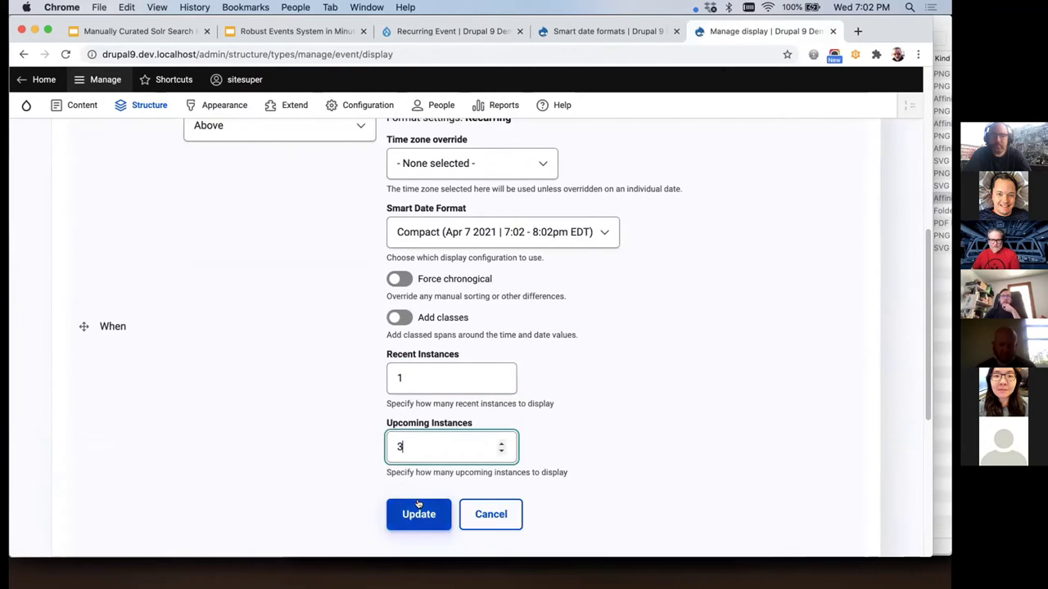
{"action": "left_click", "coordinate": [417, 514]}
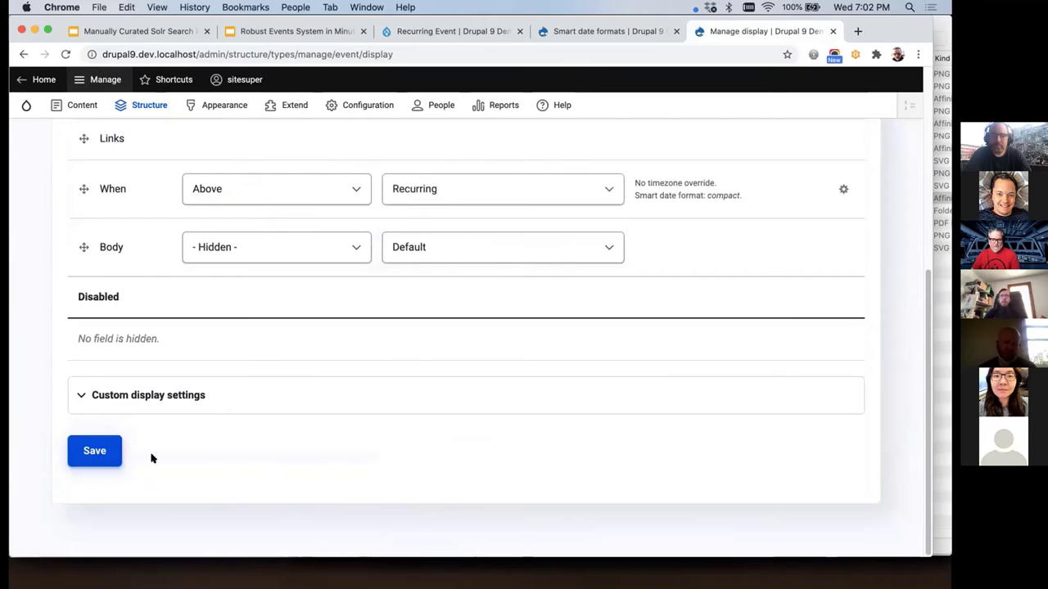
{"action": "left_click", "coordinate": [104, 452]}
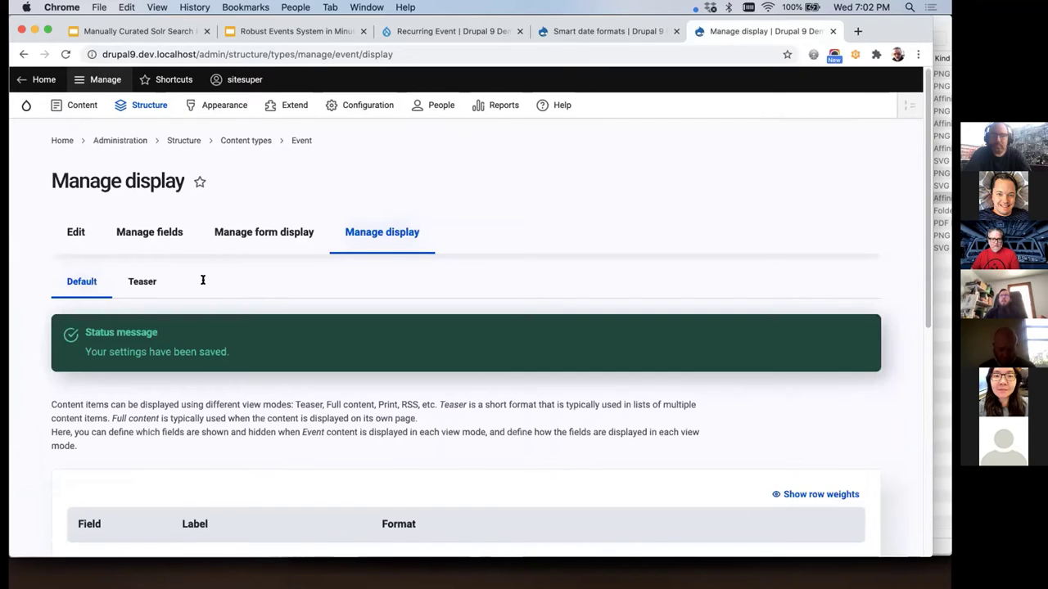
Step: Return to the Recurring Event page, reload it and check the Upcoming section under When
{"action": "left_click", "coordinate": [442, 31]}
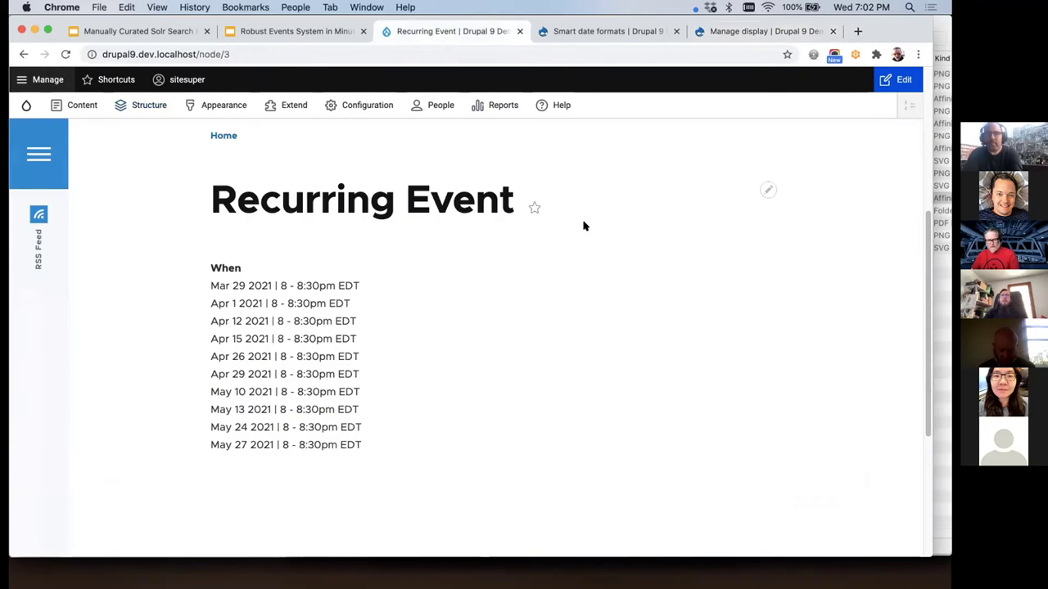
{"action": "key", "text": "super+r"}
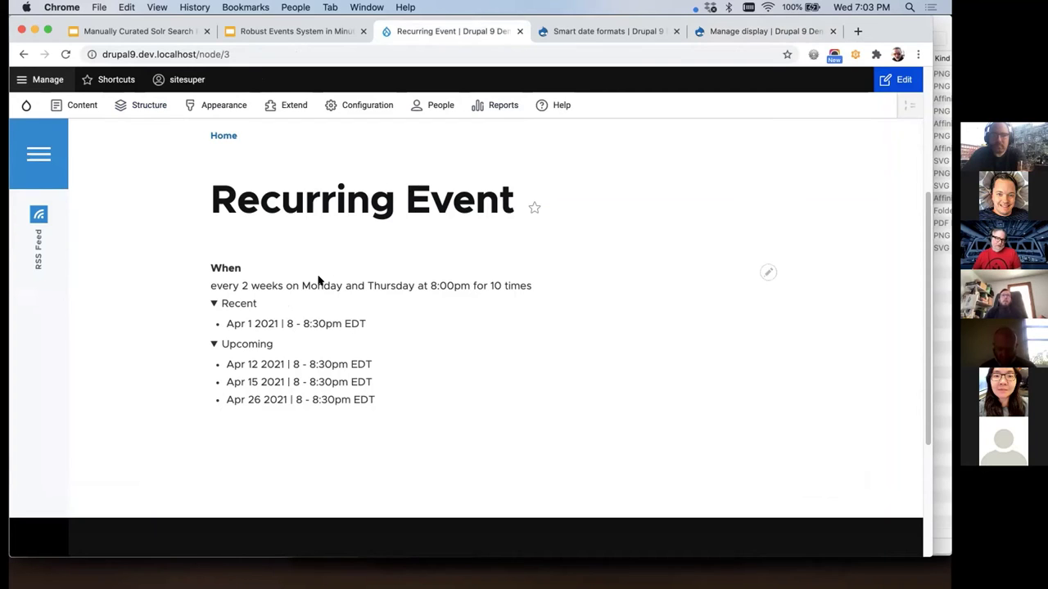
{"action": "left_click", "coordinate": [247, 344]}
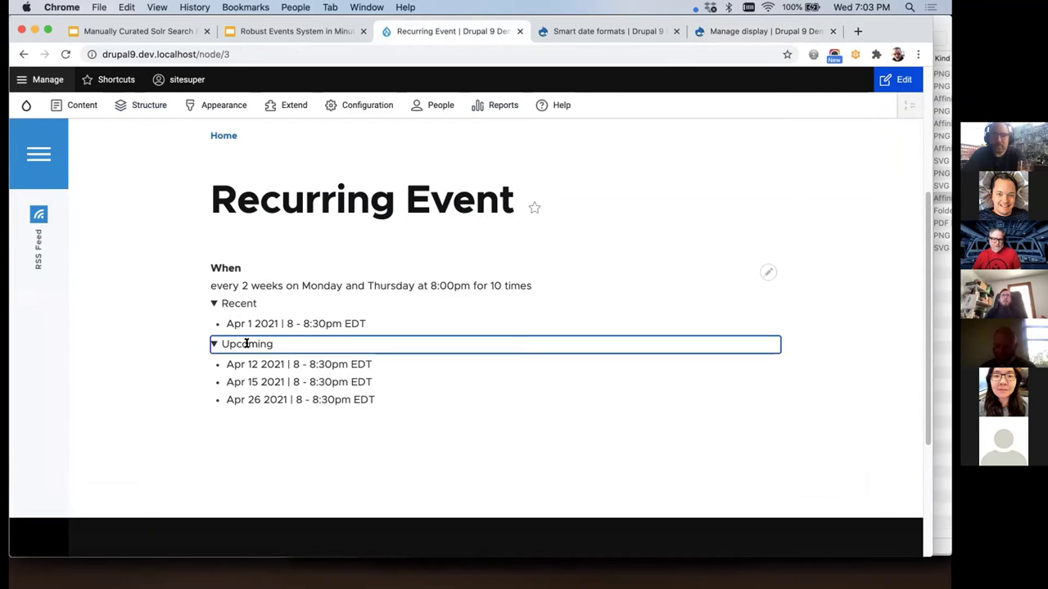
{"action": "left_click", "coordinate": [247, 344]}
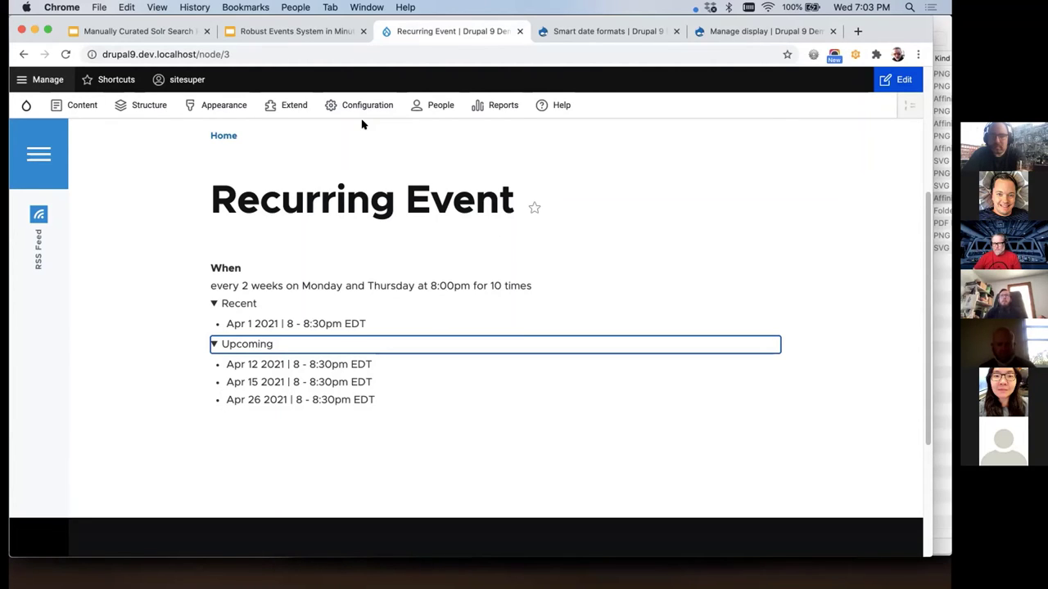
Step: Open the site's Events Calendar page at drupal9.dev.localhost/events/calendar
{"action": "left_click", "coordinate": [315, 47]}
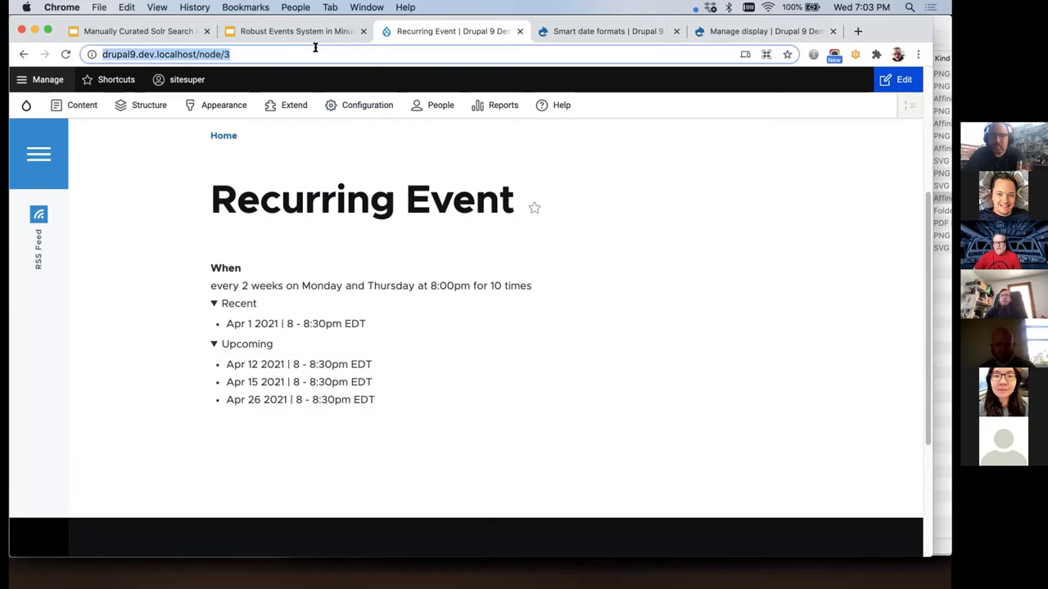
{"action": "left_click", "coordinate": [239, 49]}
{"action": "left_click_drag", "start_coordinate": [199, 51], "coordinate": [254, 126]}
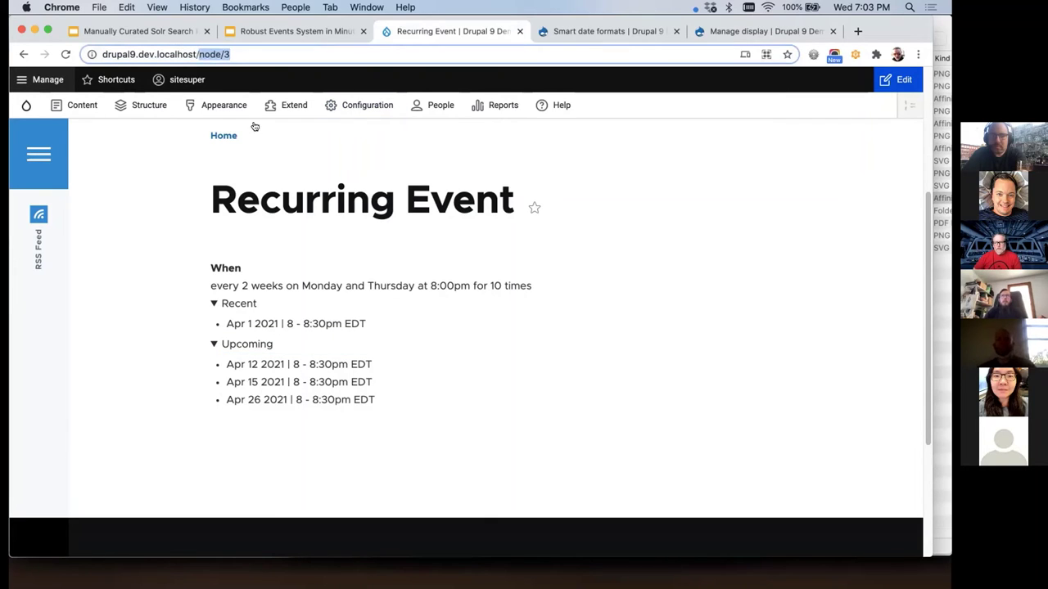
{"action": "type", "text": "eve"}
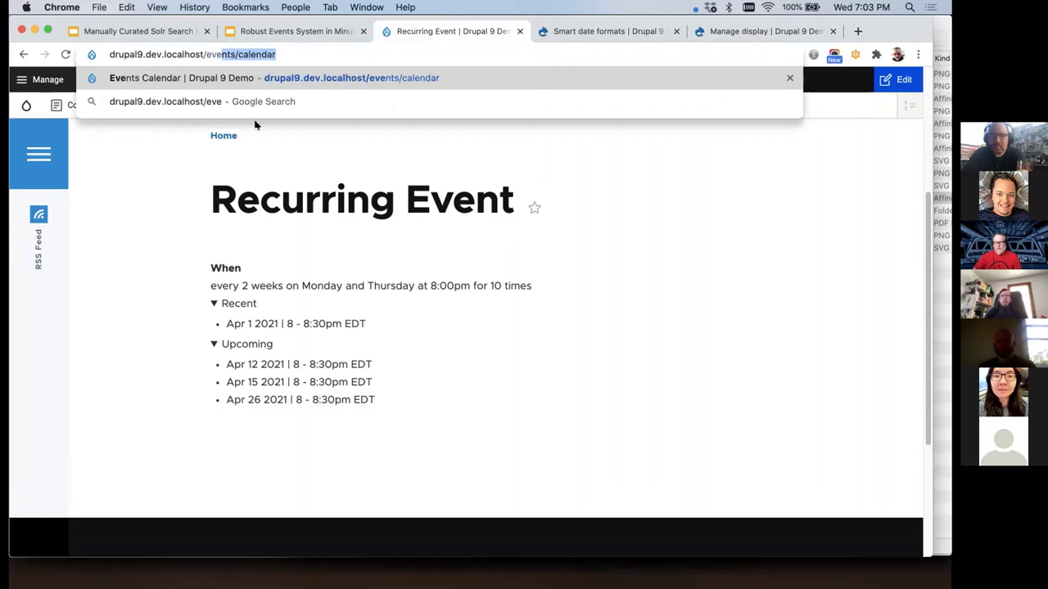
{"action": "key", "text": "Return"}
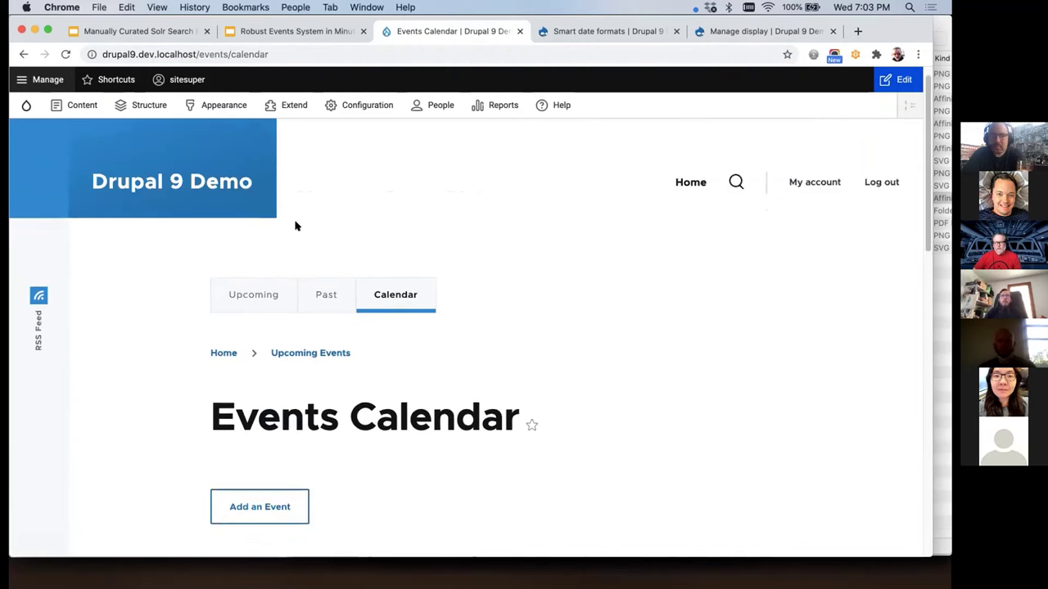
Step: Move the Recurring Event instance on April 12 to April 11 in the month calendar and save the change
{"action": "scroll", "coordinate": [297, 226], "scroll_direction": "down", "scroll_amount": 5}
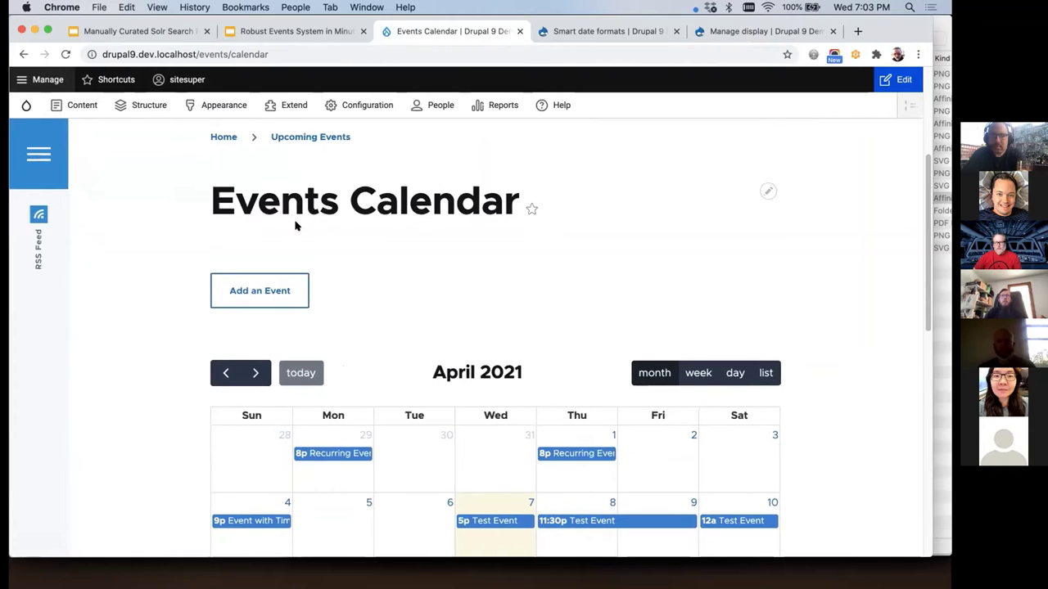
{"action": "scroll", "coordinate": [297, 226], "scroll_direction": "down", "scroll_amount": 3}
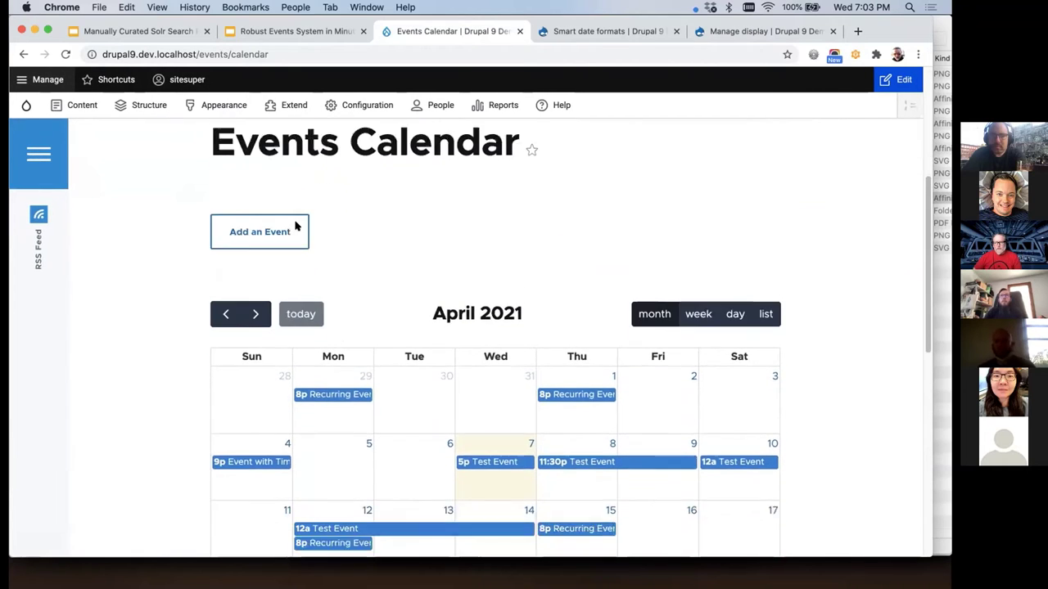
{"action": "scroll", "coordinate": [297, 225], "scroll_direction": "down", "scroll_amount": 3}
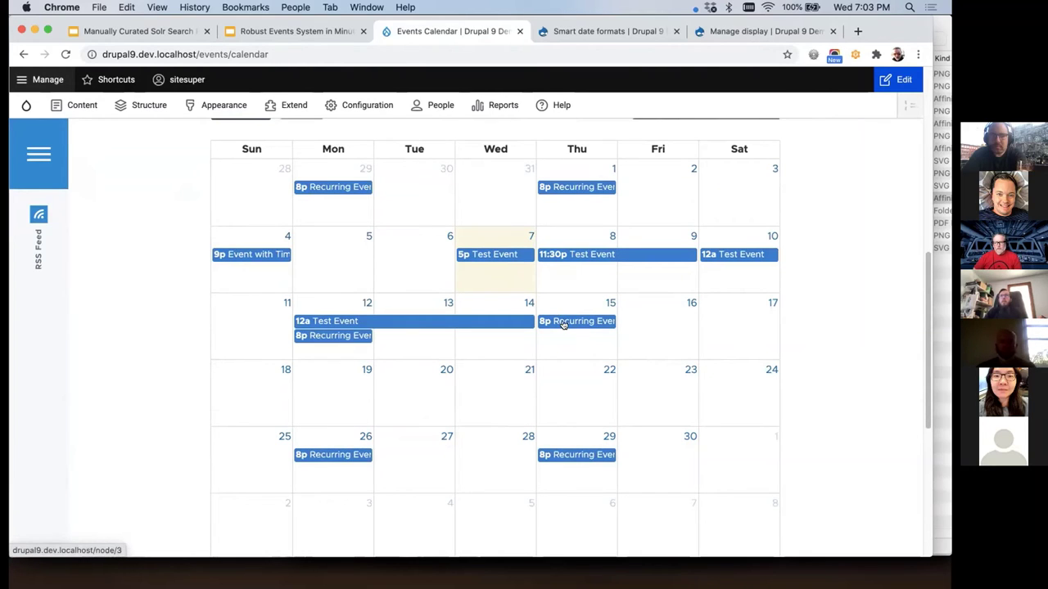
{"action": "scroll", "coordinate": [527, 386], "scroll_direction": "down", "scroll_amount": 1}
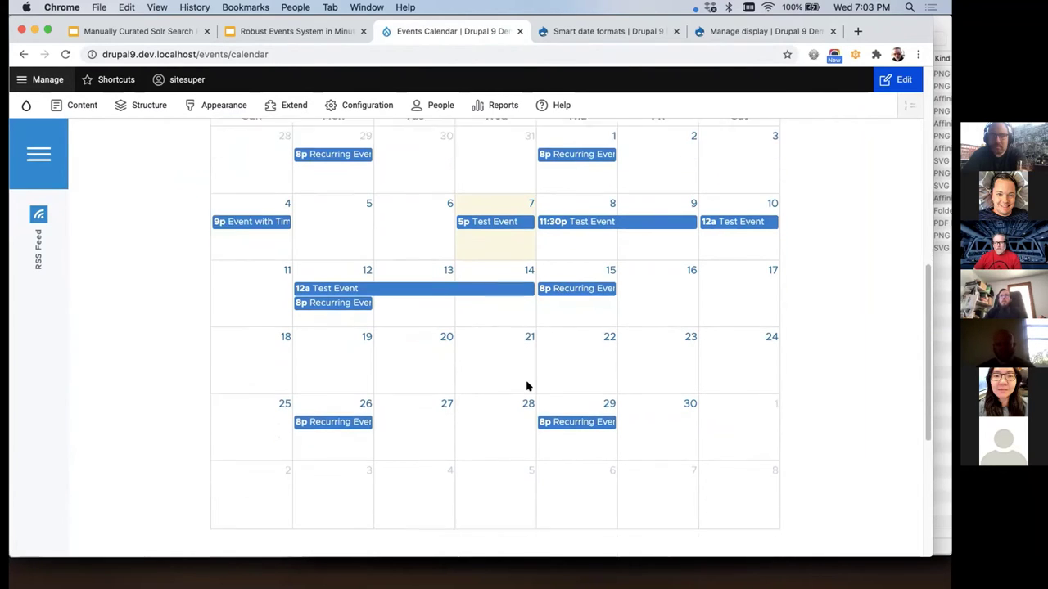
{"action": "scroll", "coordinate": [528, 385], "scroll_direction": "down", "scroll_amount": 1}
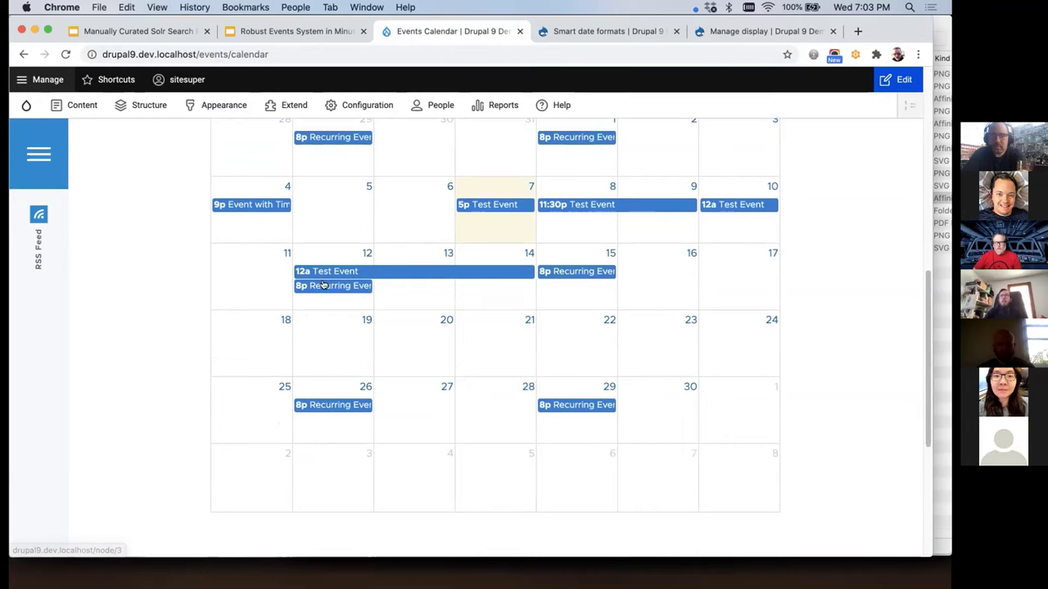
{"action": "left_click_drag", "start_coordinate": [323, 286], "coordinate": [245, 279]}
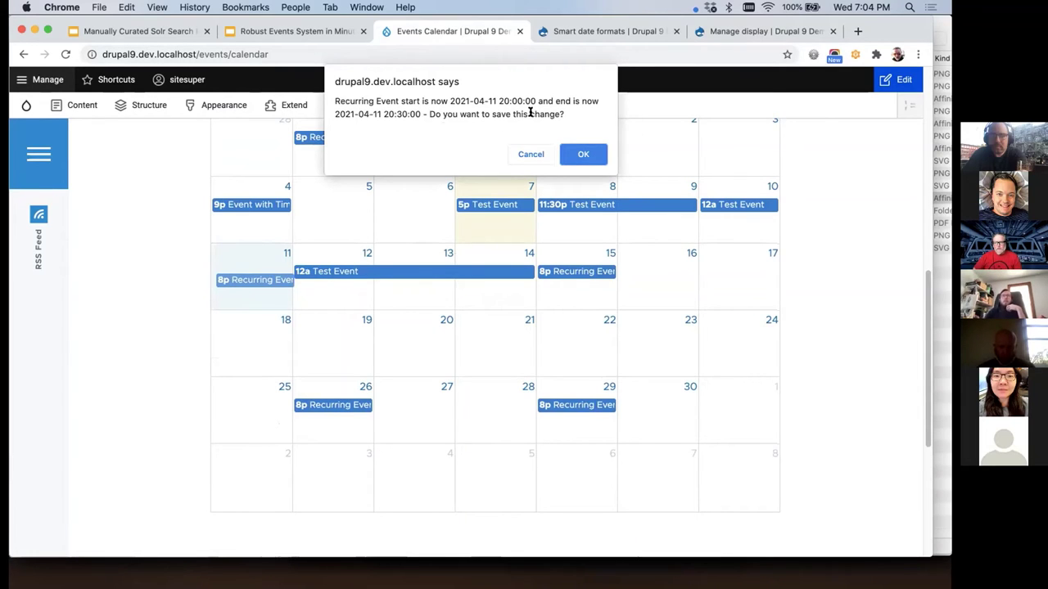
{"action": "left_click", "coordinate": [586, 154]}
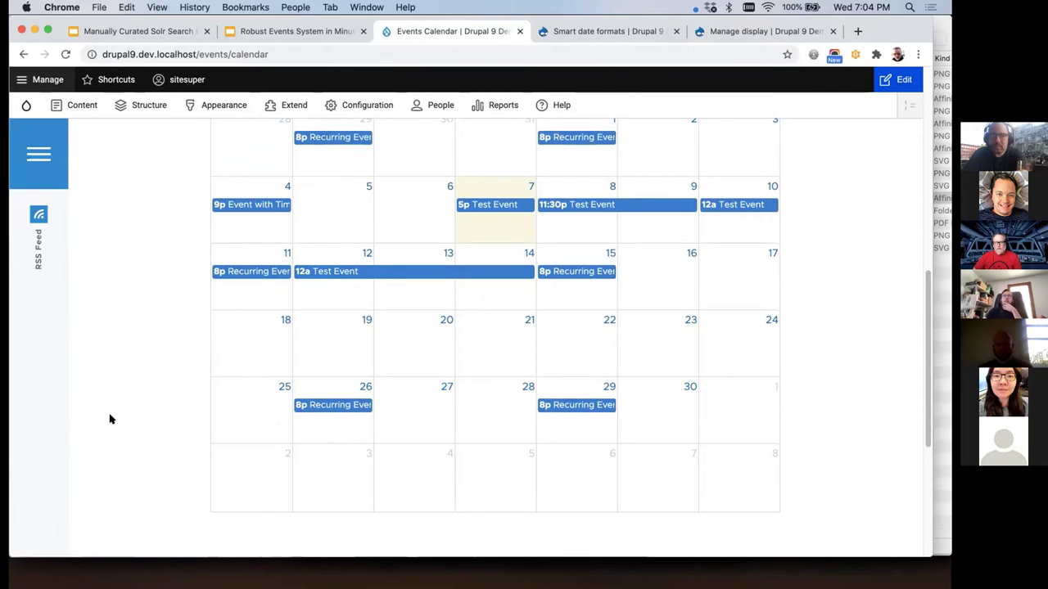
Step: In the April 11 day view, reschedule the Recurring Event to start at 3 pm and end at 6 pm, saving both changes
{"action": "left_click", "coordinate": [281, 254]}
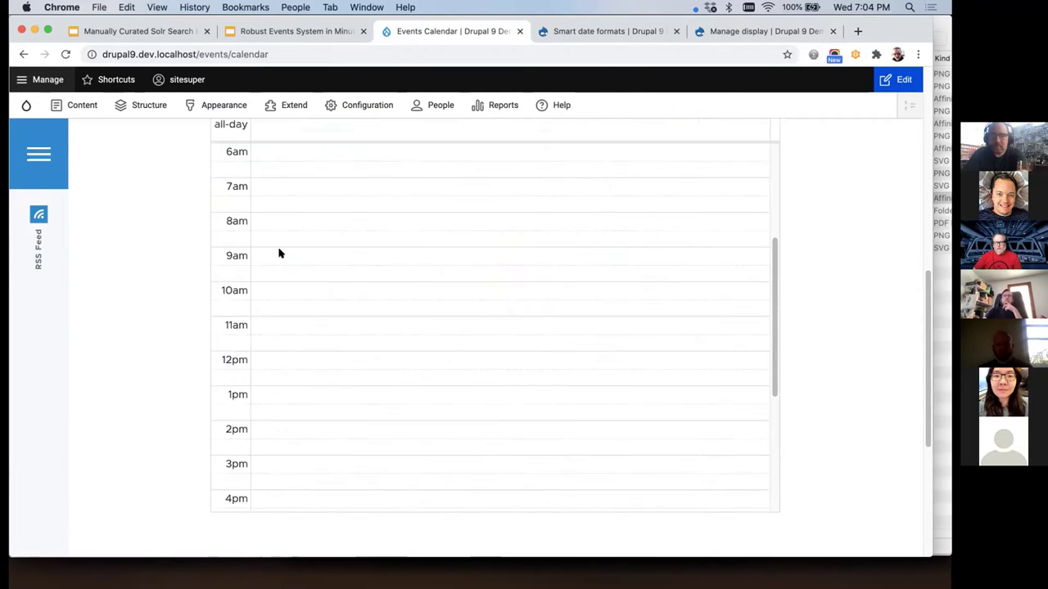
{"action": "scroll", "coordinate": [328, 319], "scroll_direction": "down", "scroll_amount": 8}
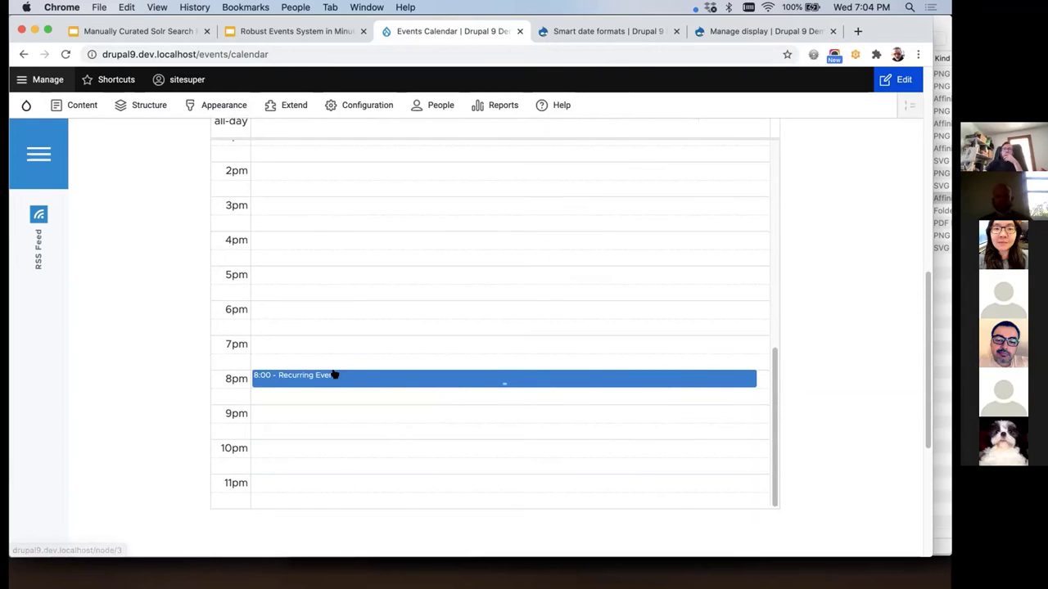
{"action": "left_click_drag", "start_coordinate": [335, 374], "coordinate": [323, 200]}
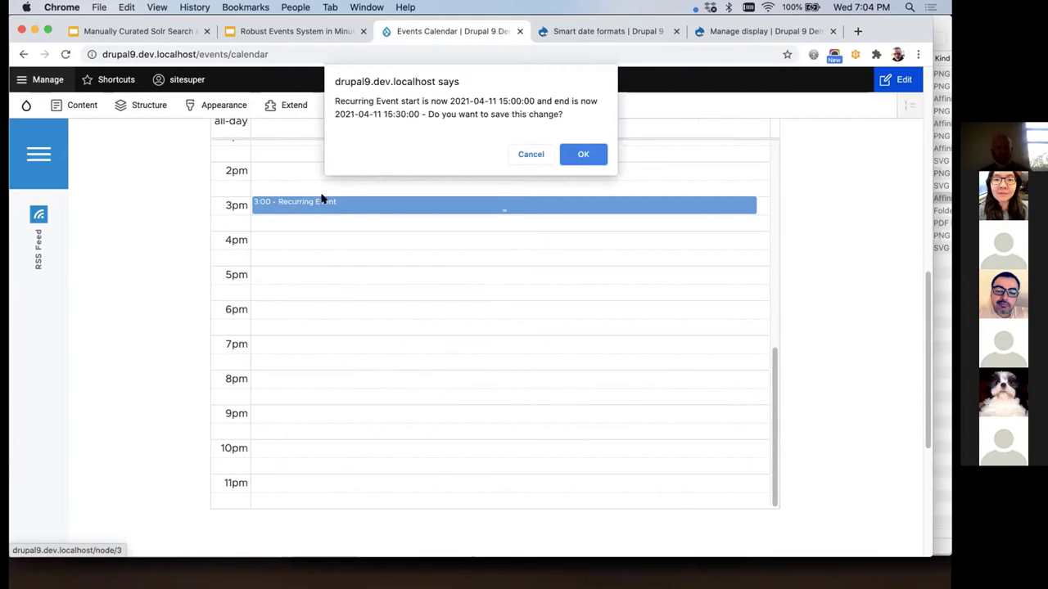
{"action": "left_click", "coordinate": [582, 156]}
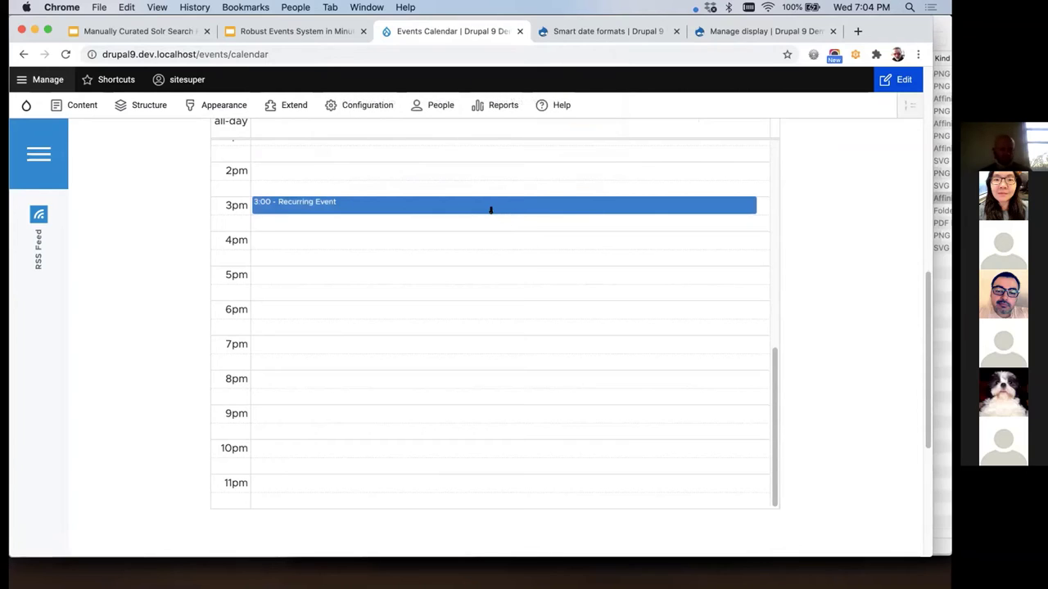
{"action": "left_click_drag", "start_coordinate": [501, 208], "coordinate": [496, 292]}
{"action": "left_click", "coordinate": [580, 141]}
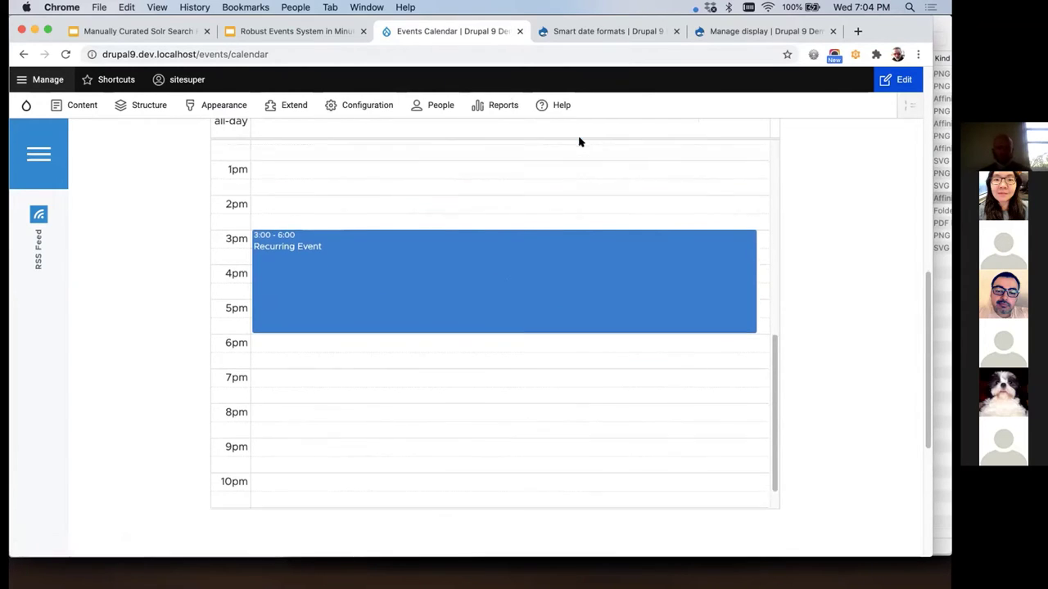
Step: Reload the calendar and reopen the April 11 day view to check the Recurring Event's new time
{"action": "key", "text": "super+r"}
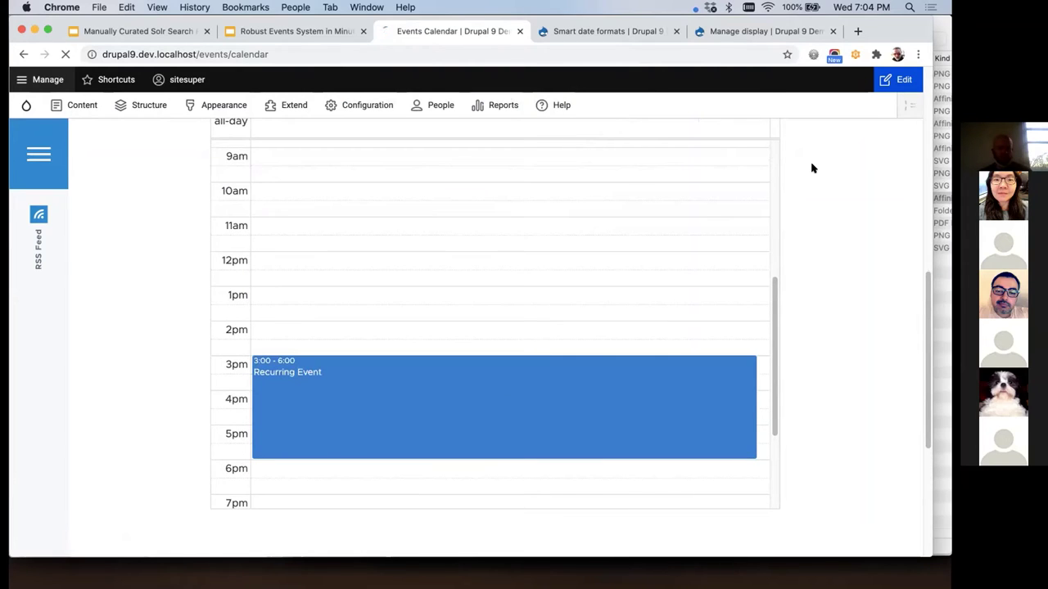
{"action": "scroll", "coordinate": [491, 319], "scroll_direction": "down", "scroll_amount": 1}
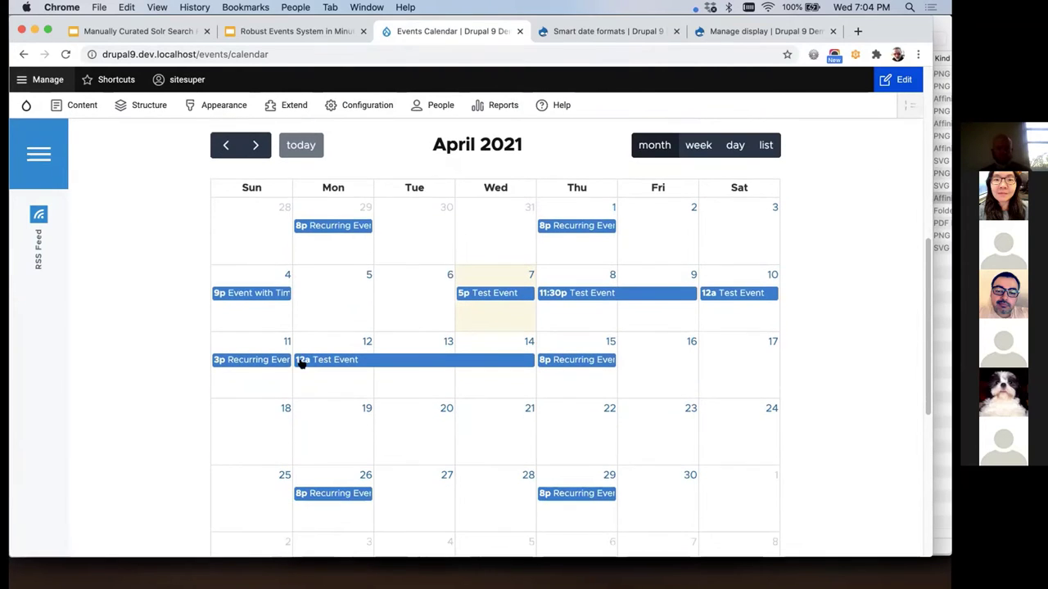
{"action": "left_click", "coordinate": [286, 342]}
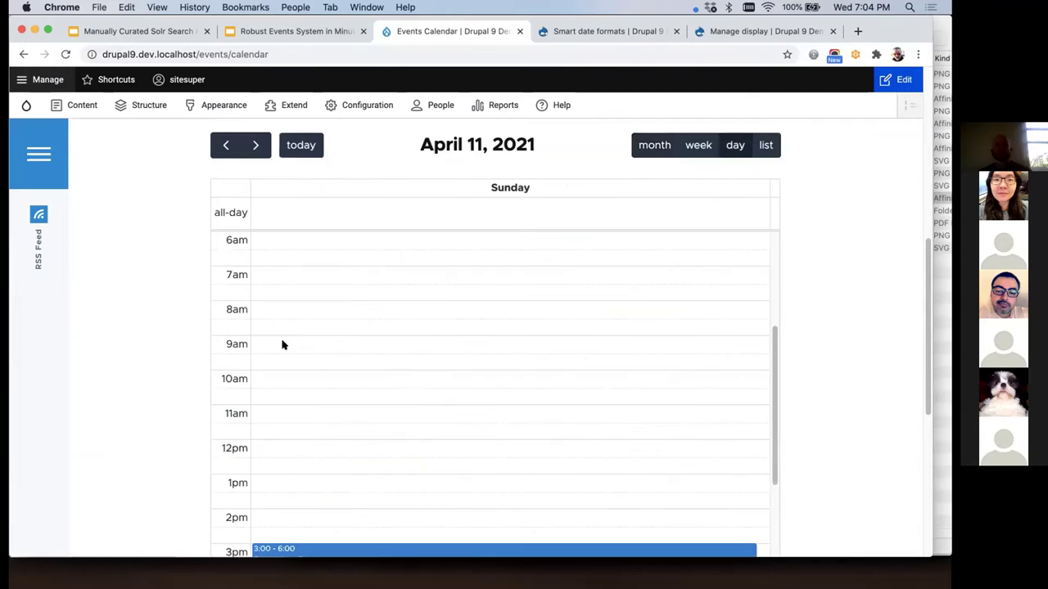
{"action": "scroll", "coordinate": [281, 345], "scroll_direction": "down", "scroll_amount": 4}
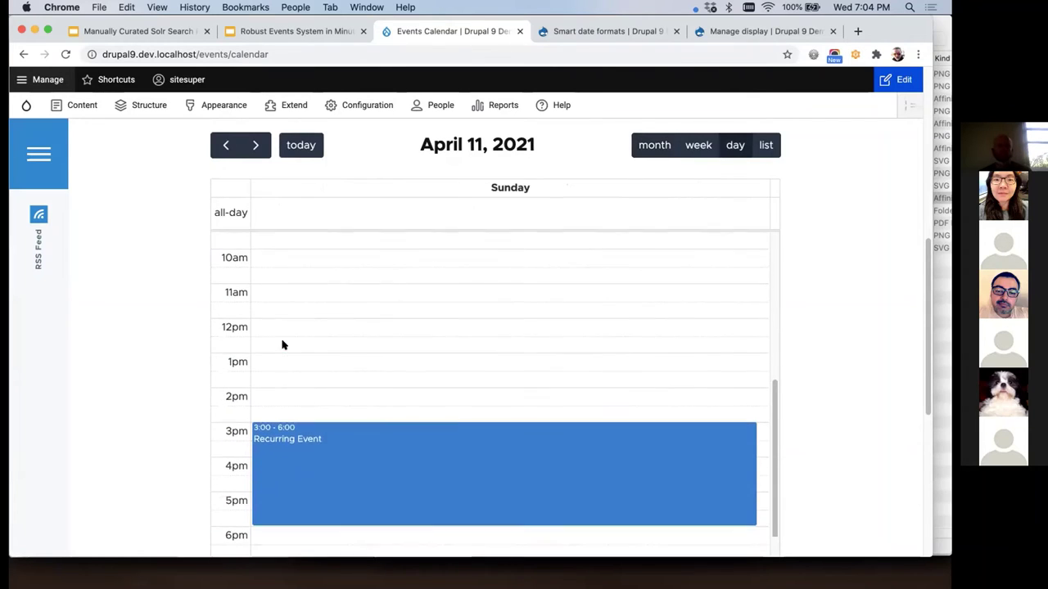
Step: Create an event from the 11 AM slot on April 11 titled "Calendar-created event", save it and view the calendar
{"action": "left_click", "coordinate": [388, 263]}
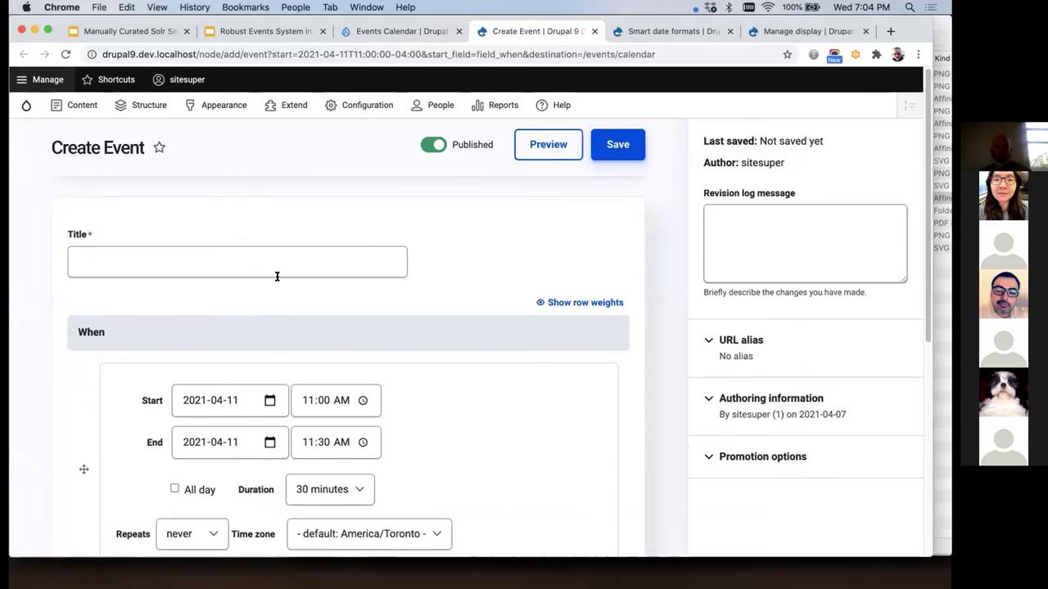
{"action": "left_click", "coordinate": [280, 261]}
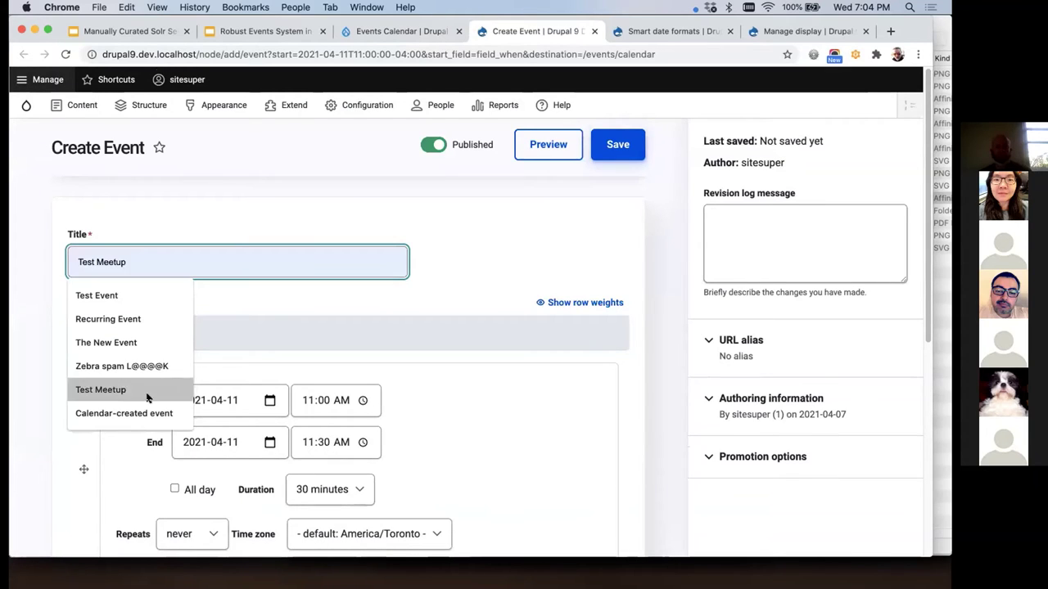
{"action": "left_click", "coordinate": [123, 414]}
{"action": "scroll", "coordinate": [479, 250], "scroll_direction": "down", "scroll_amount": 3}
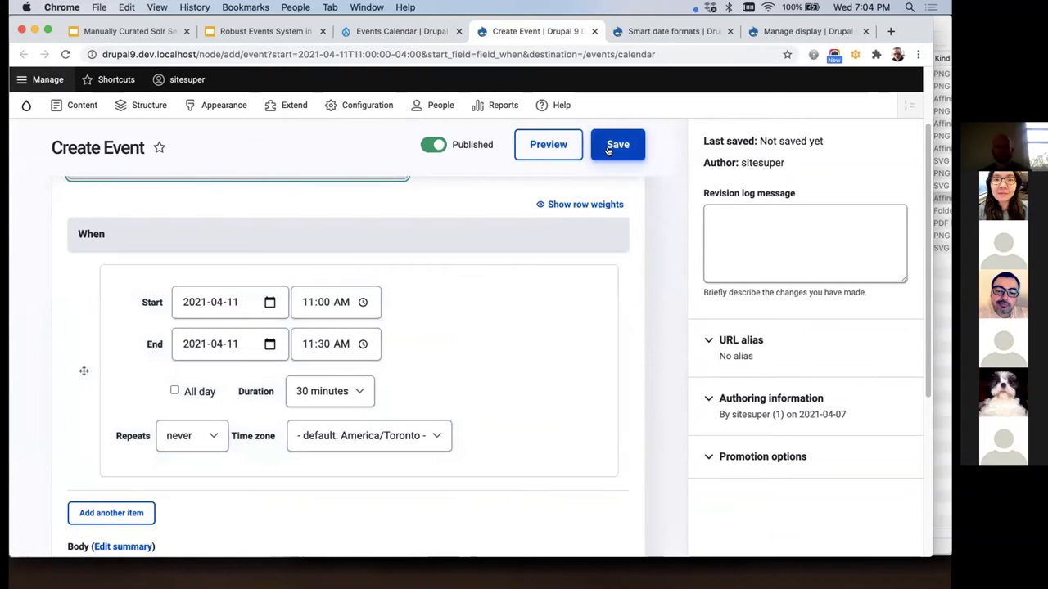
{"action": "left_click", "coordinate": [610, 145]}
{"action": "scroll", "coordinate": [545, 316], "scroll_direction": "down", "scroll_amount": 10}
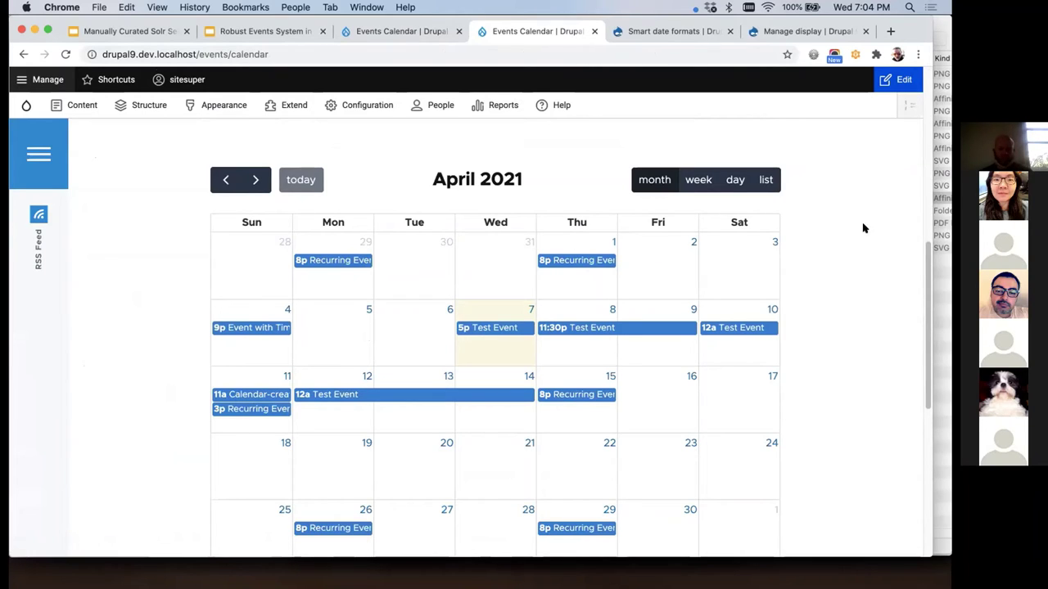
Step: Switch to the Robust Events System presentation in Google Slides and advance two slides to "Questions Comments"
{"action": "left_click", "coordinate": [258, 27]}
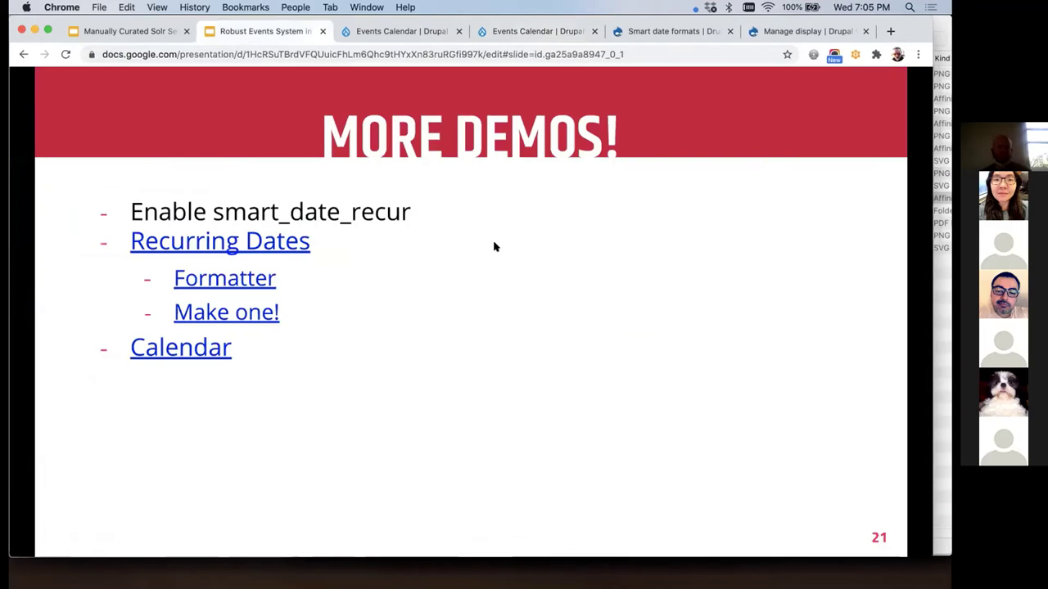
{"action": "key", "text": "Right"}
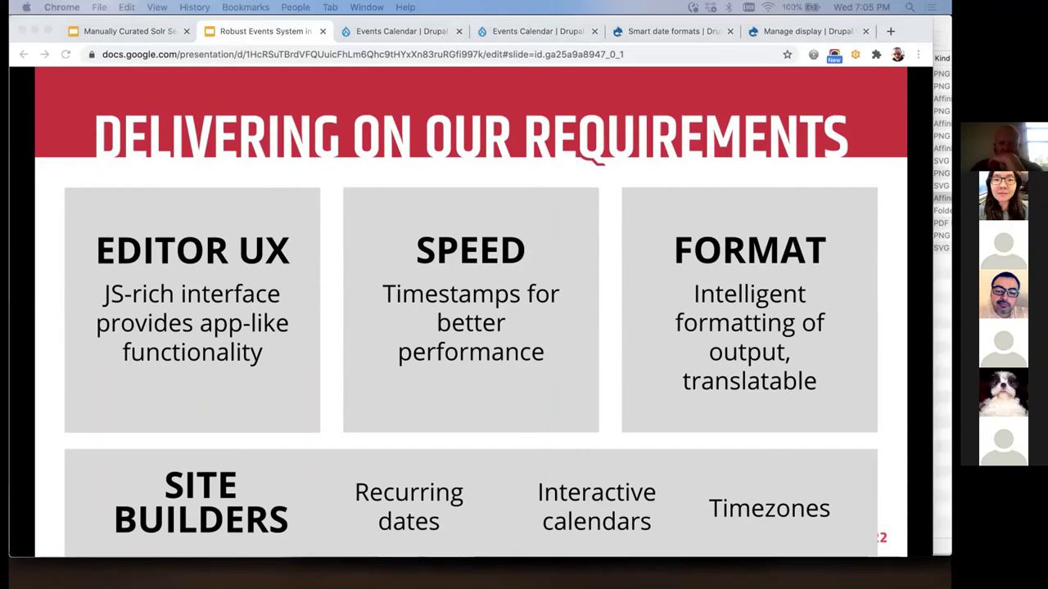
{"action": "key", "text": "Right"}
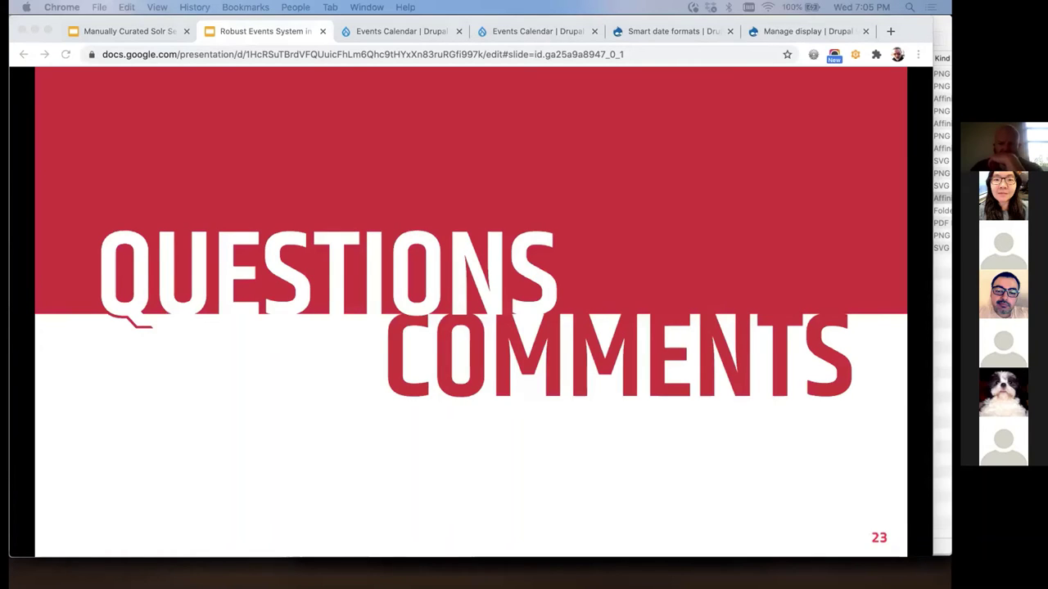